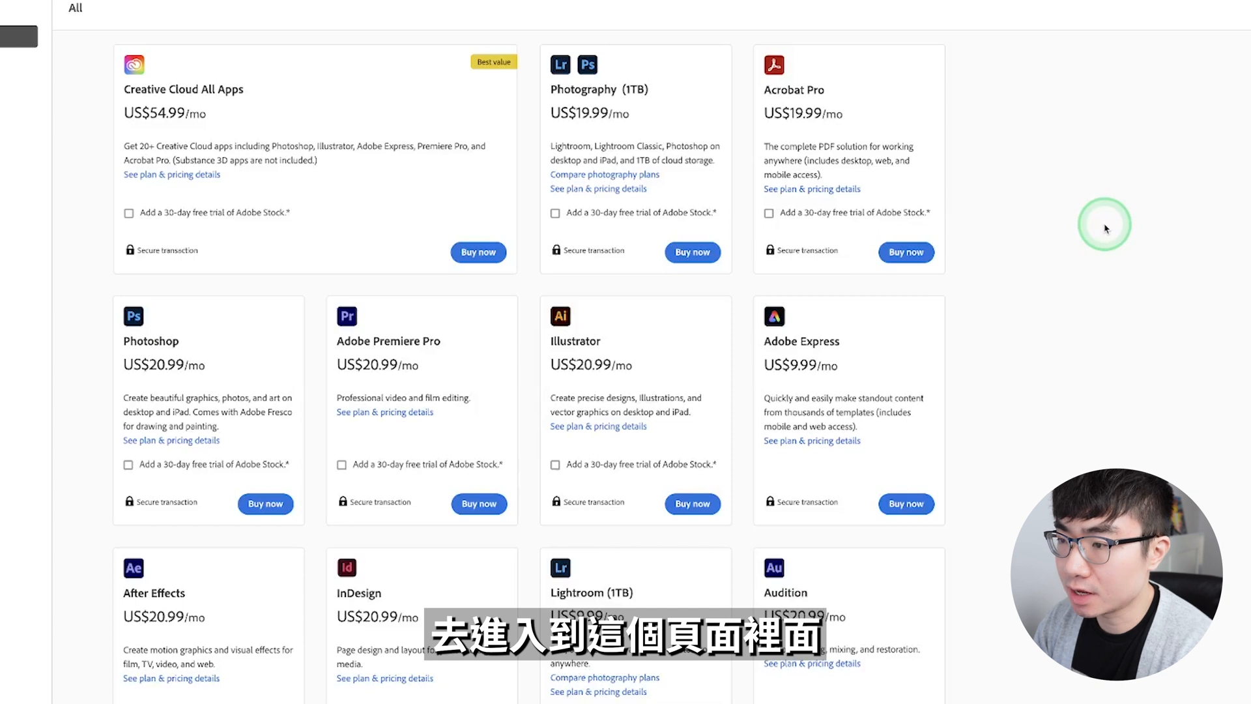
scroll(963, 271, down, 2)
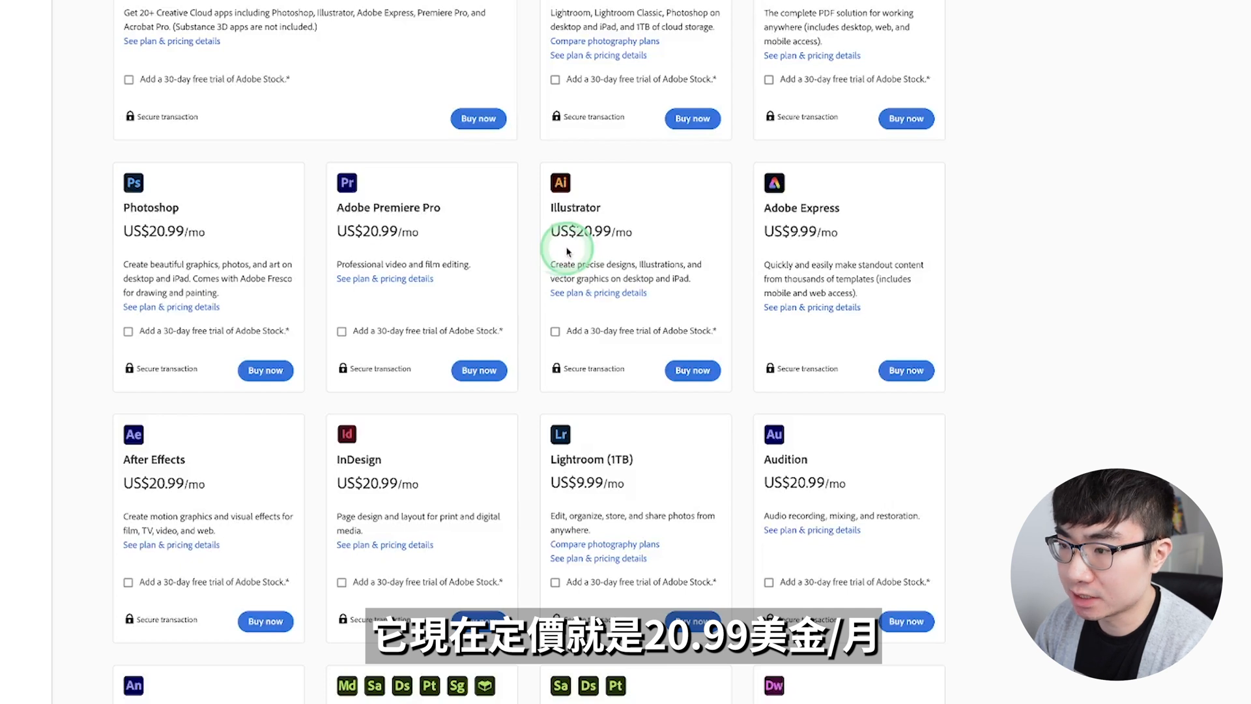
scroll(567, 252, up, 3)
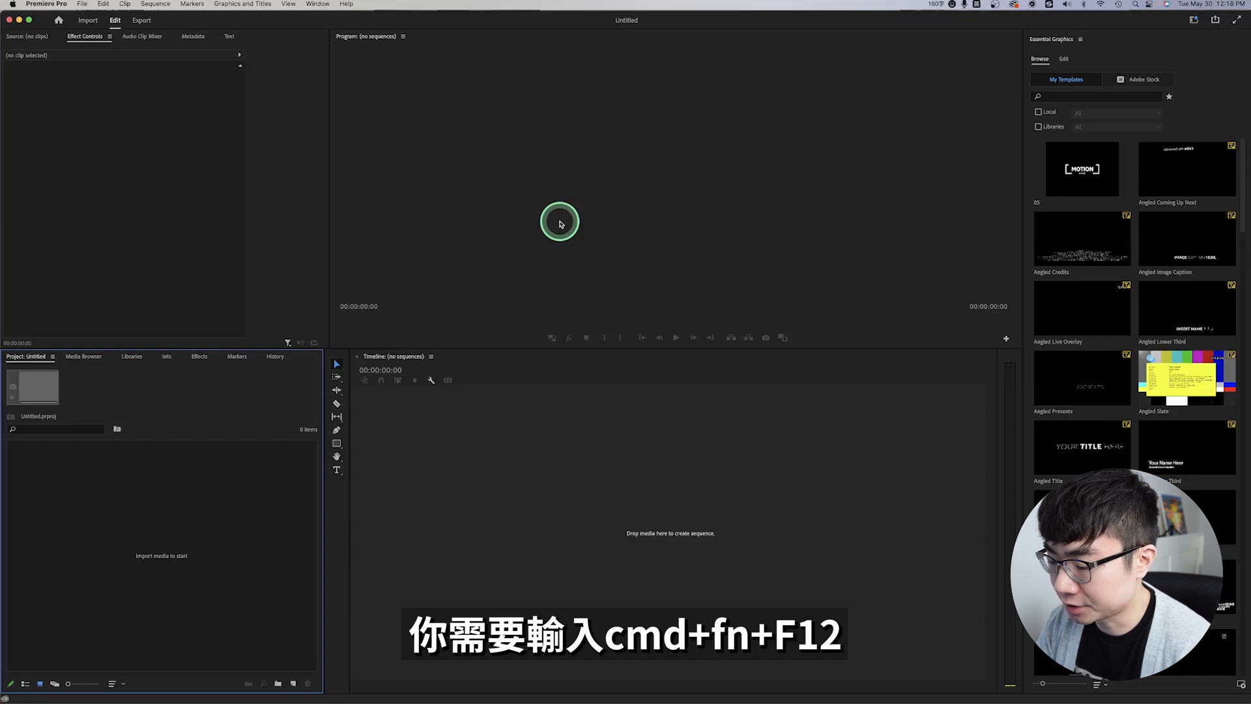
Step: Open the Console's Debug Database View and filter its settings for "app"
key(super+F12)
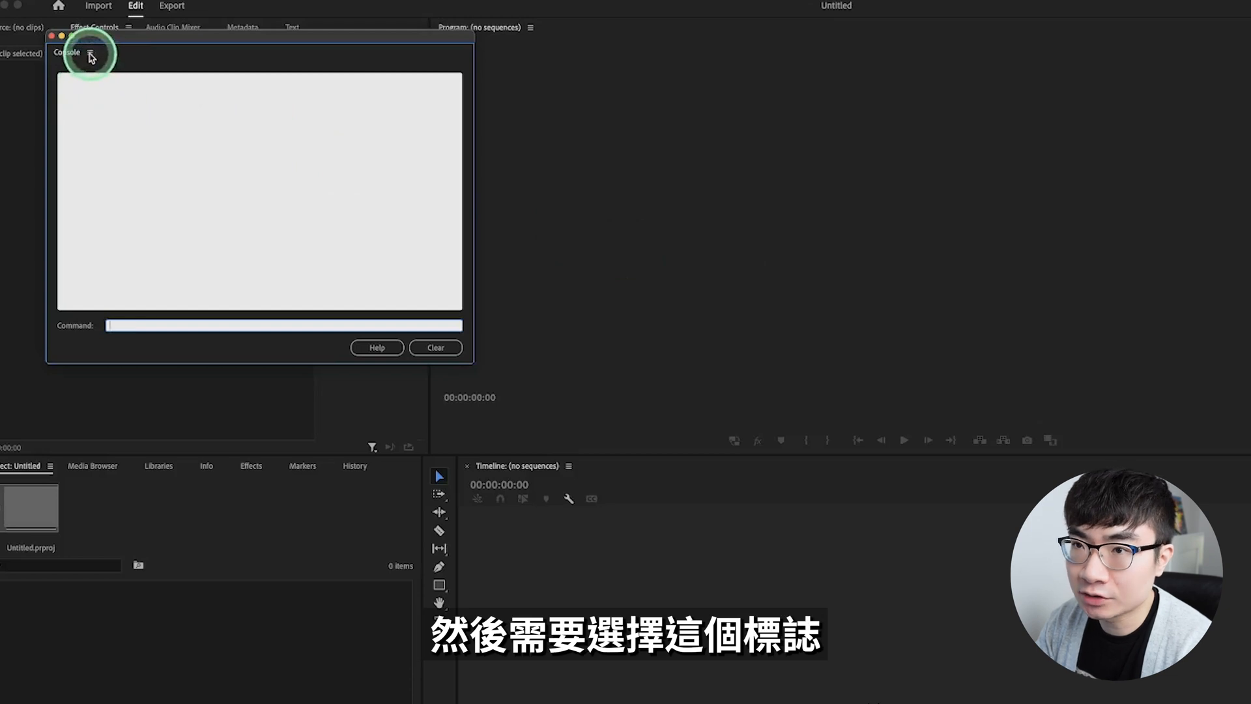
click(91, 53)
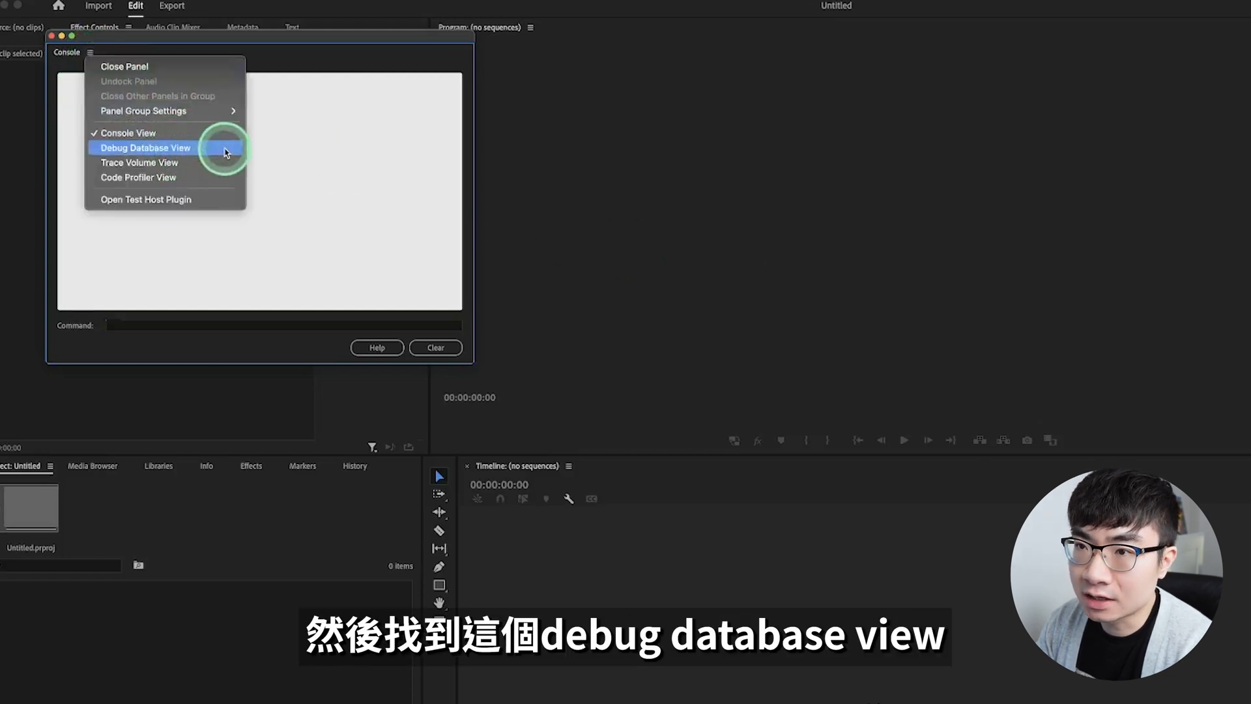
click(226, 153)
click(61, 75)
text(app)
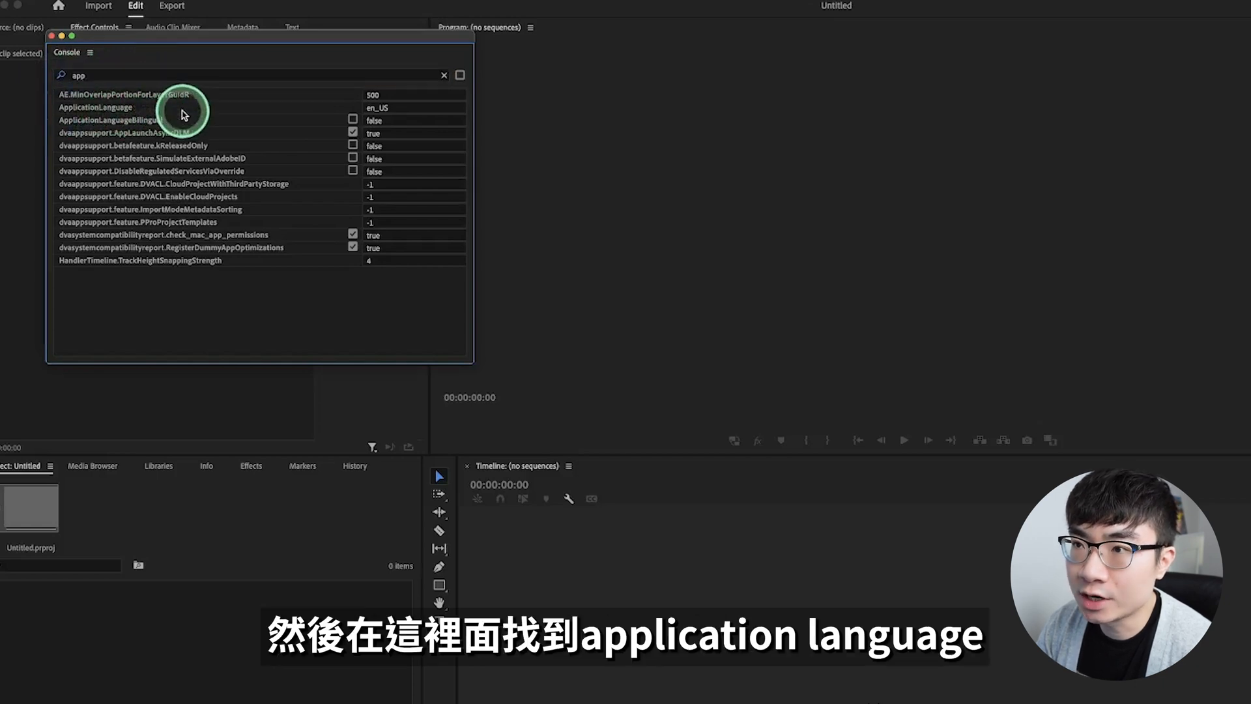
Step: Set ApplicationLanguage to zh_CN and close the Console
click(414, 107)
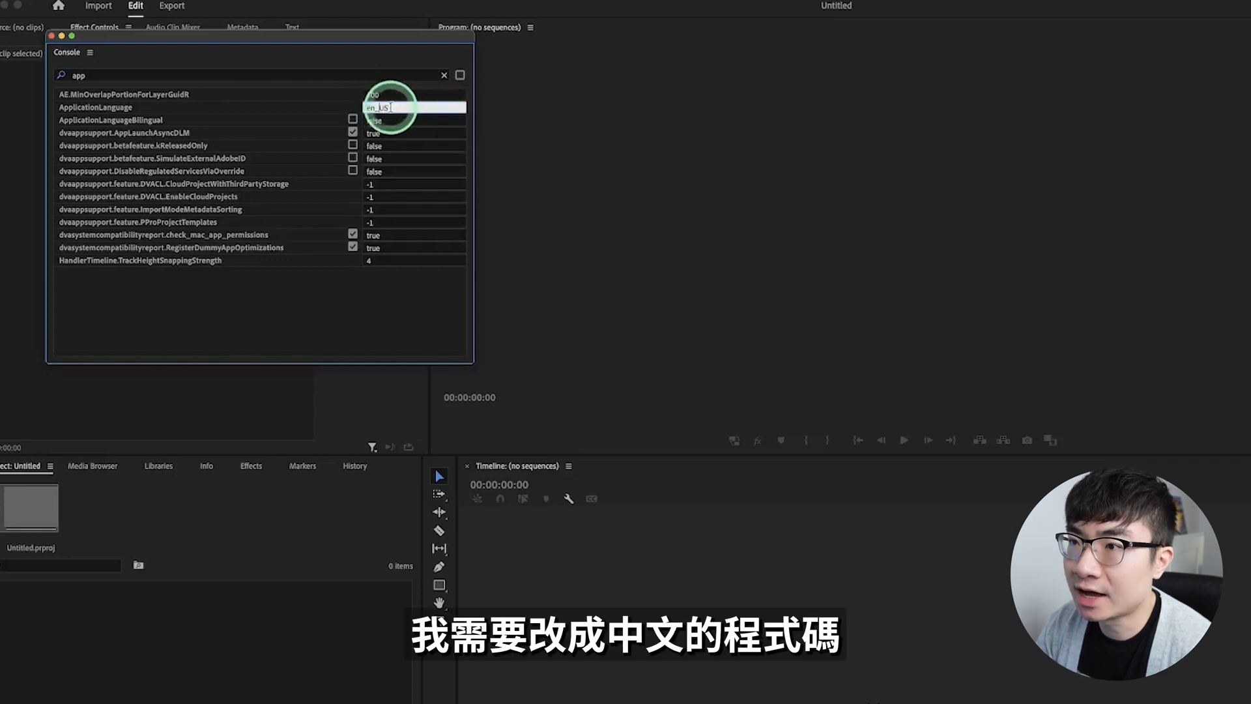
text(zh_CN)
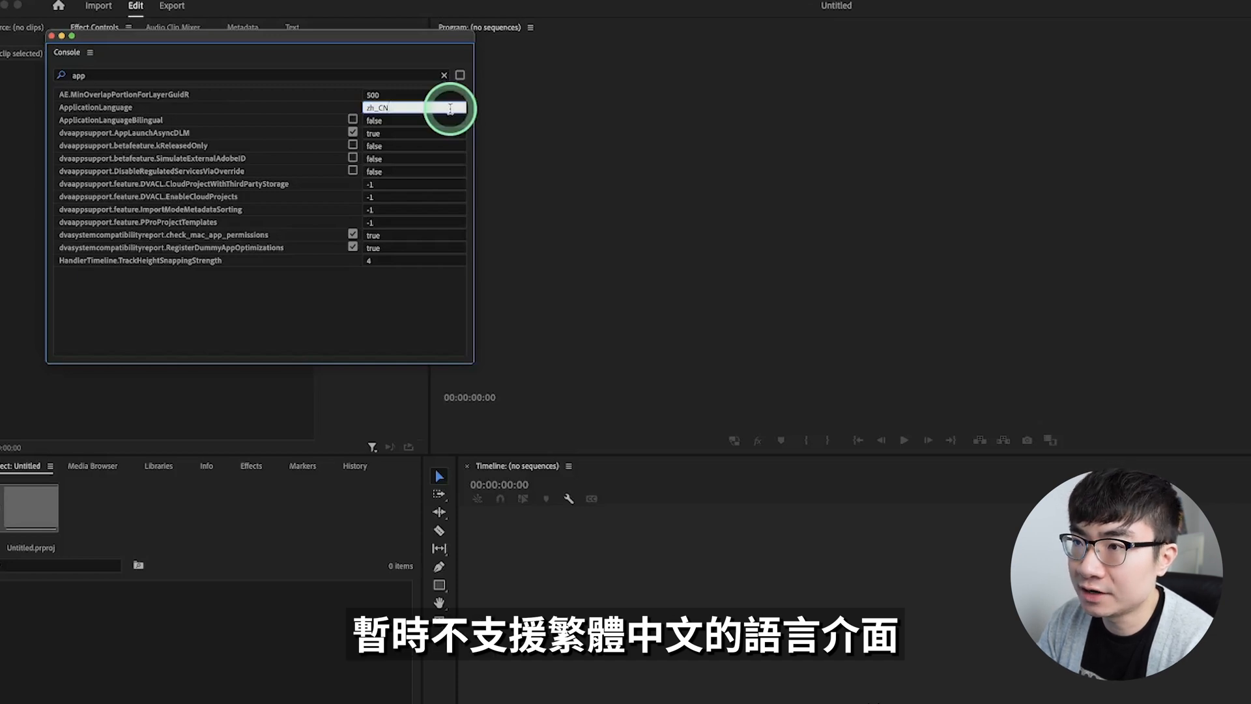
key(Return)
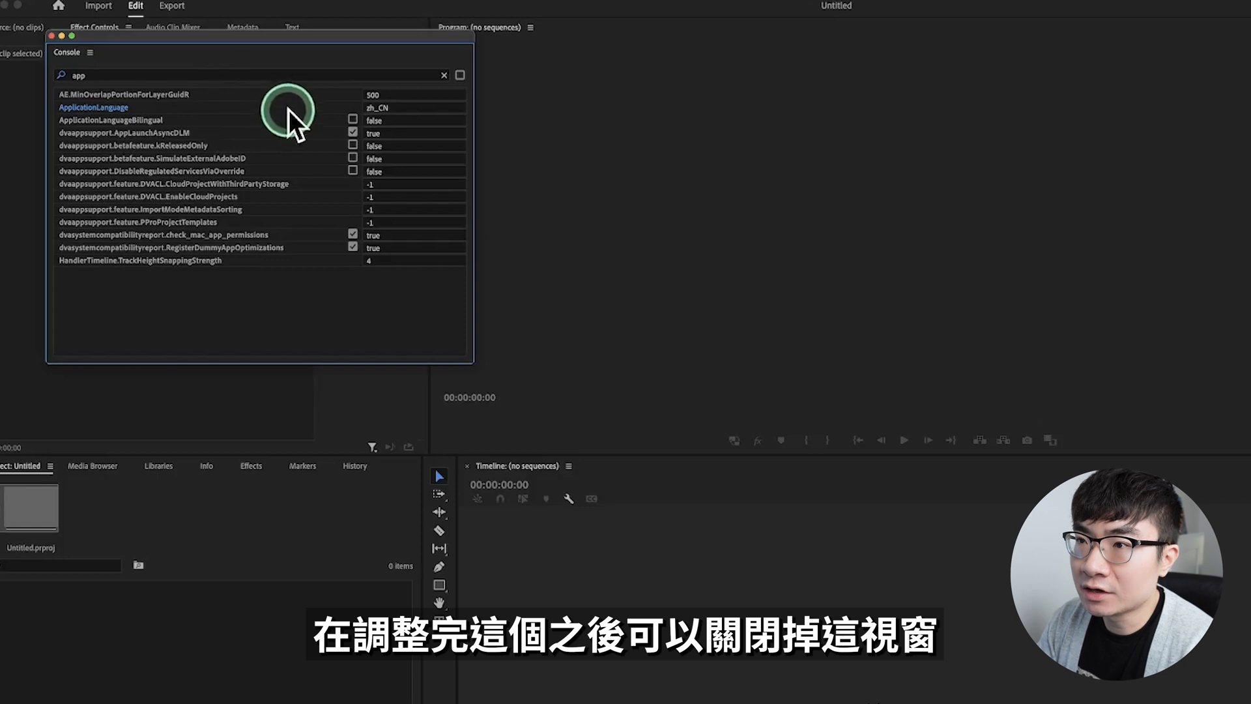
click(51, 36)
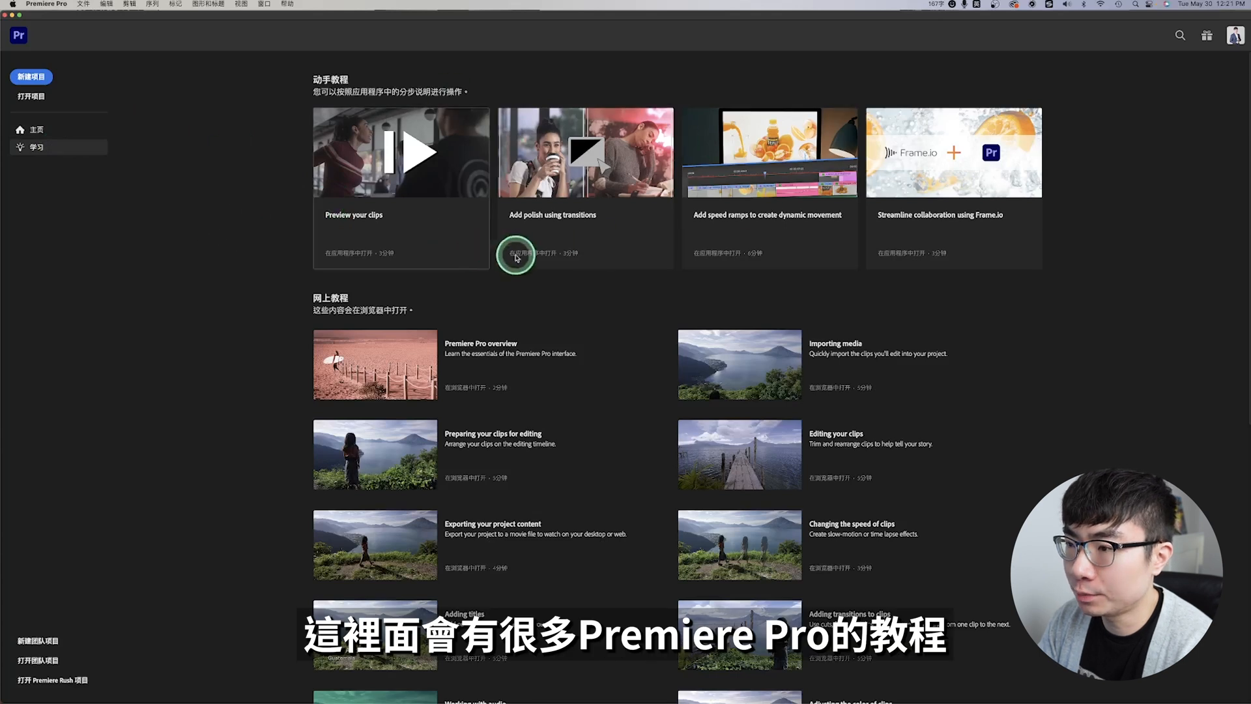
Step: Create a new project named Demo2 in the Demo2 folder and switch it to the 编辑 (Editing) workspace
click(35, 78)
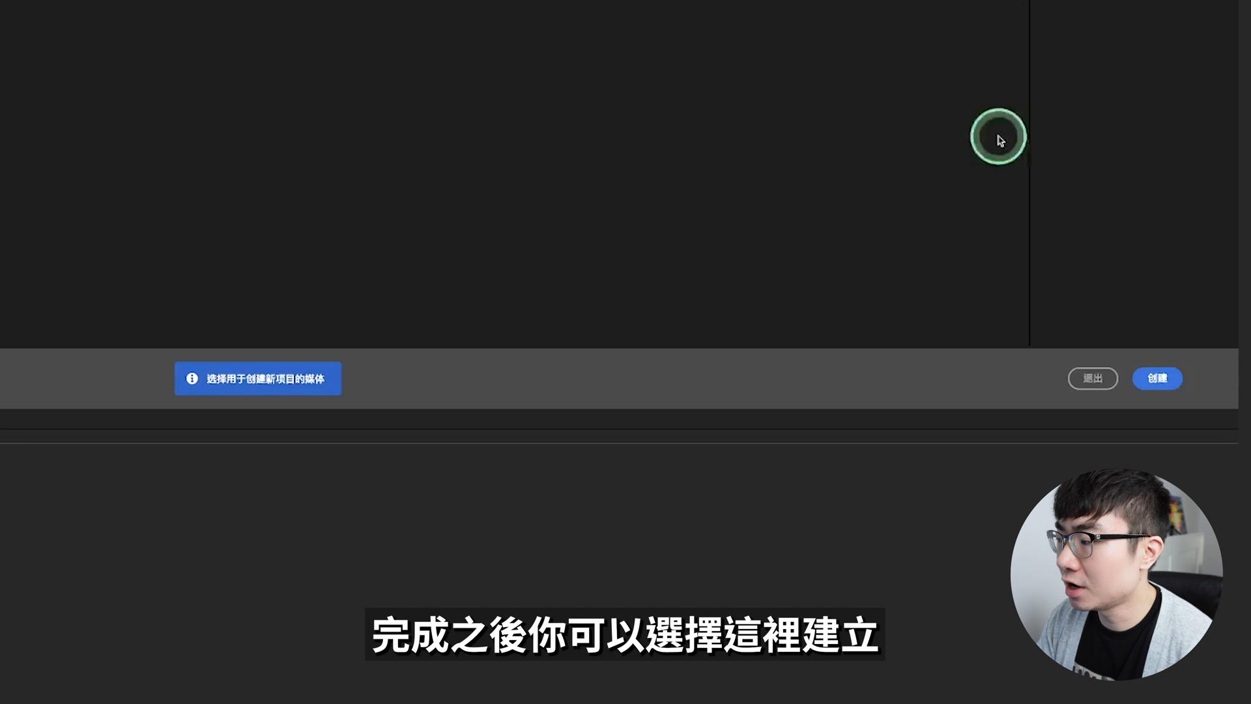
click(1158, 382)
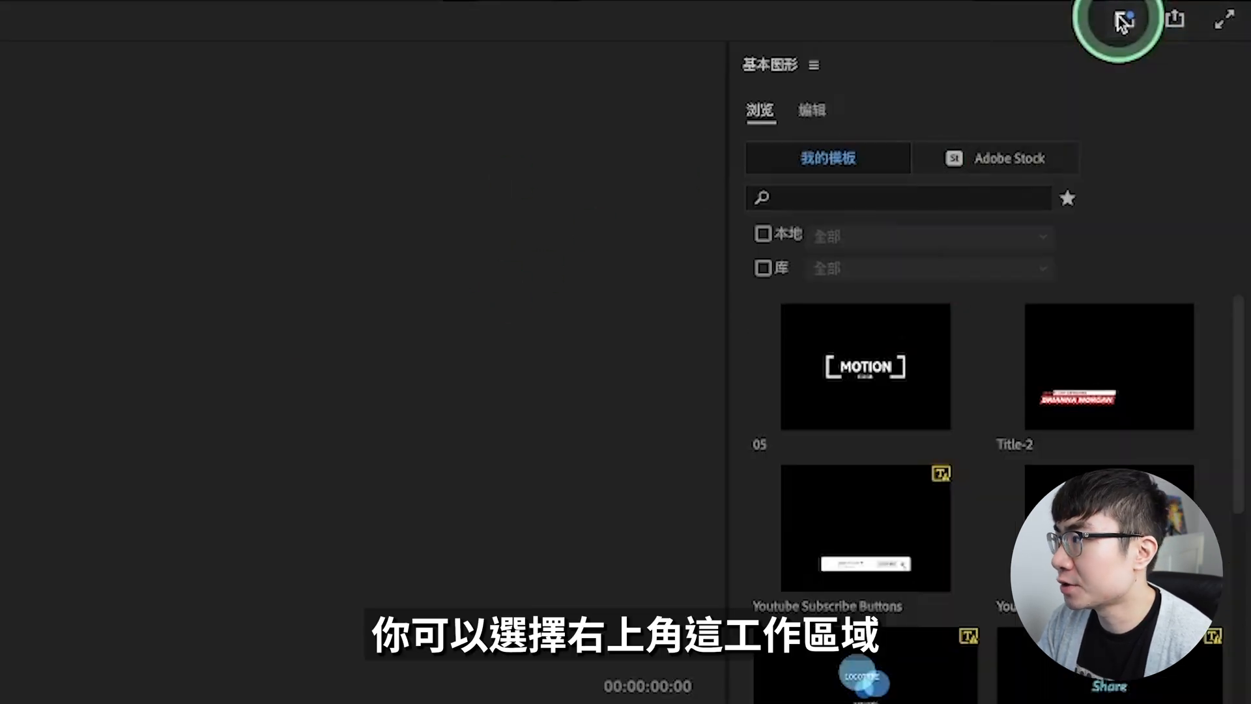
click(1119, 17)
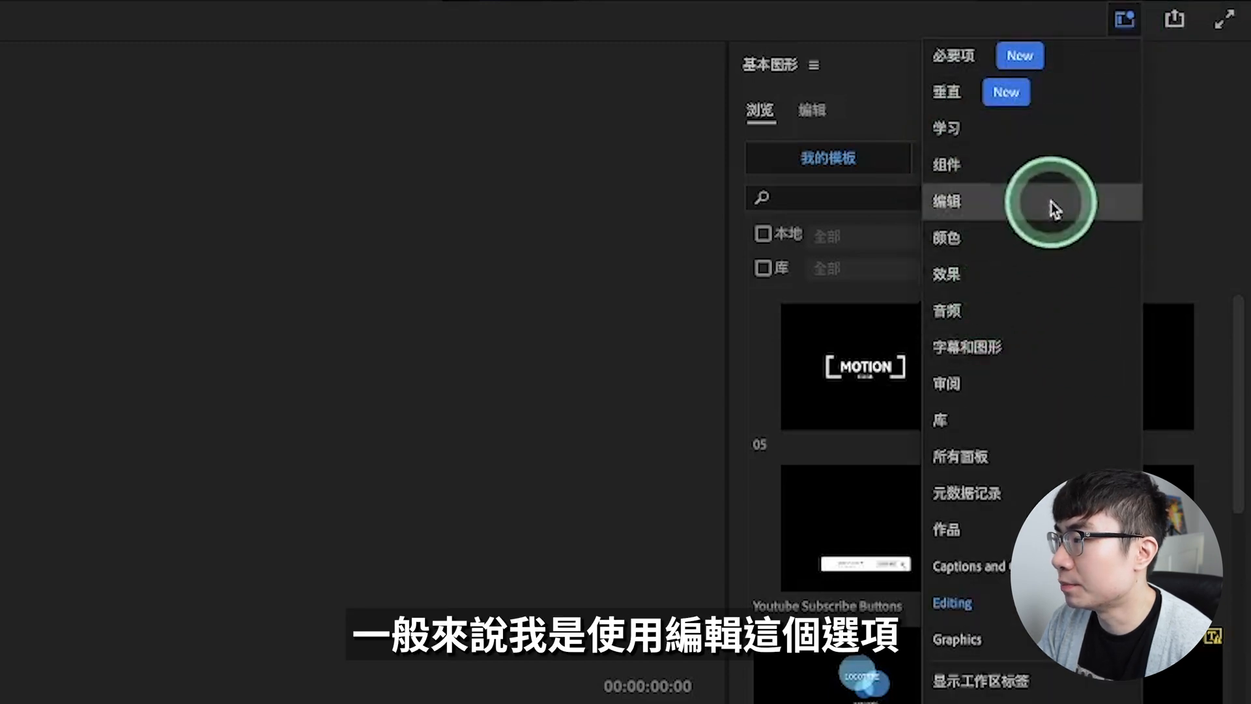
click(1051, 202)
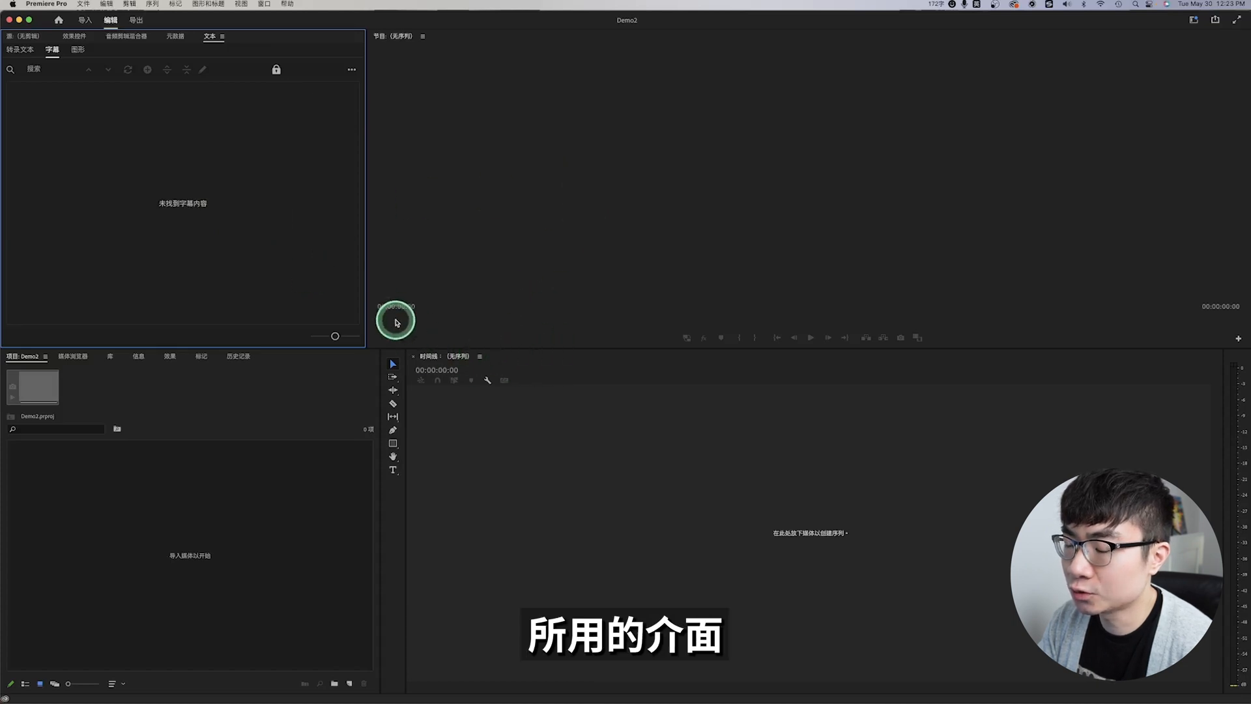
Step: Switch to the 颜色 (Color) workspace to try its layout
click(1194, 19)
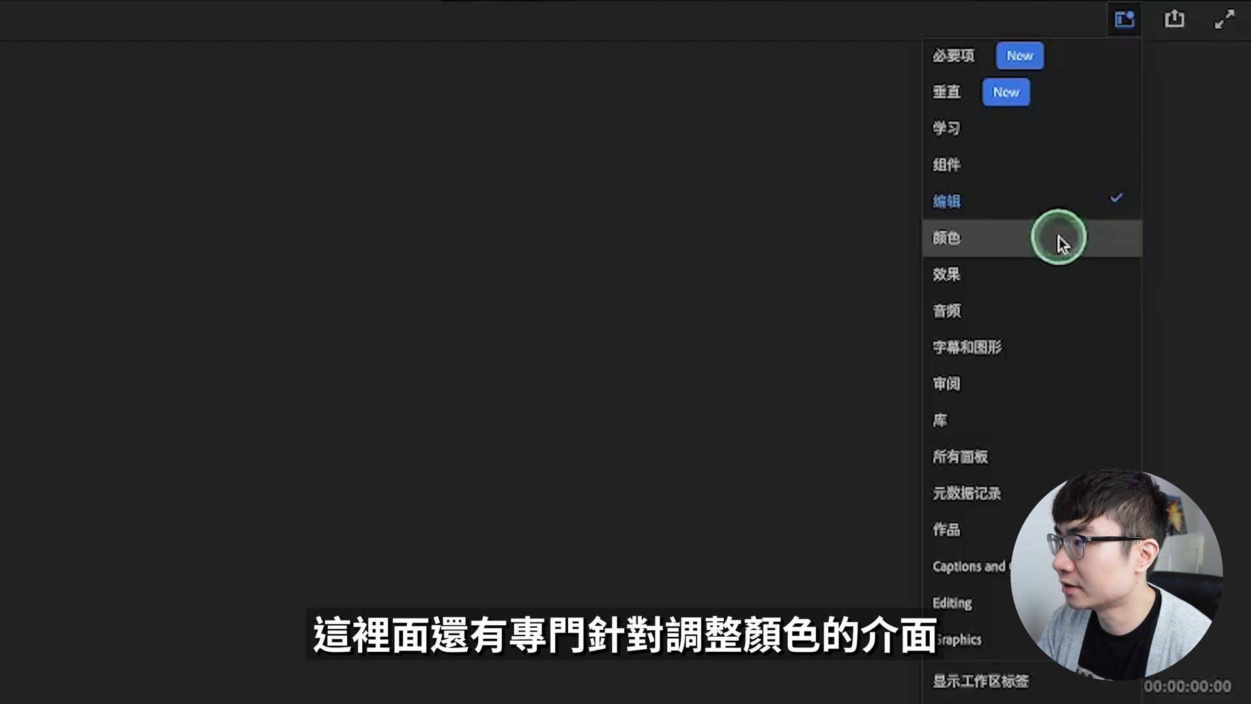
click(1060, 239)
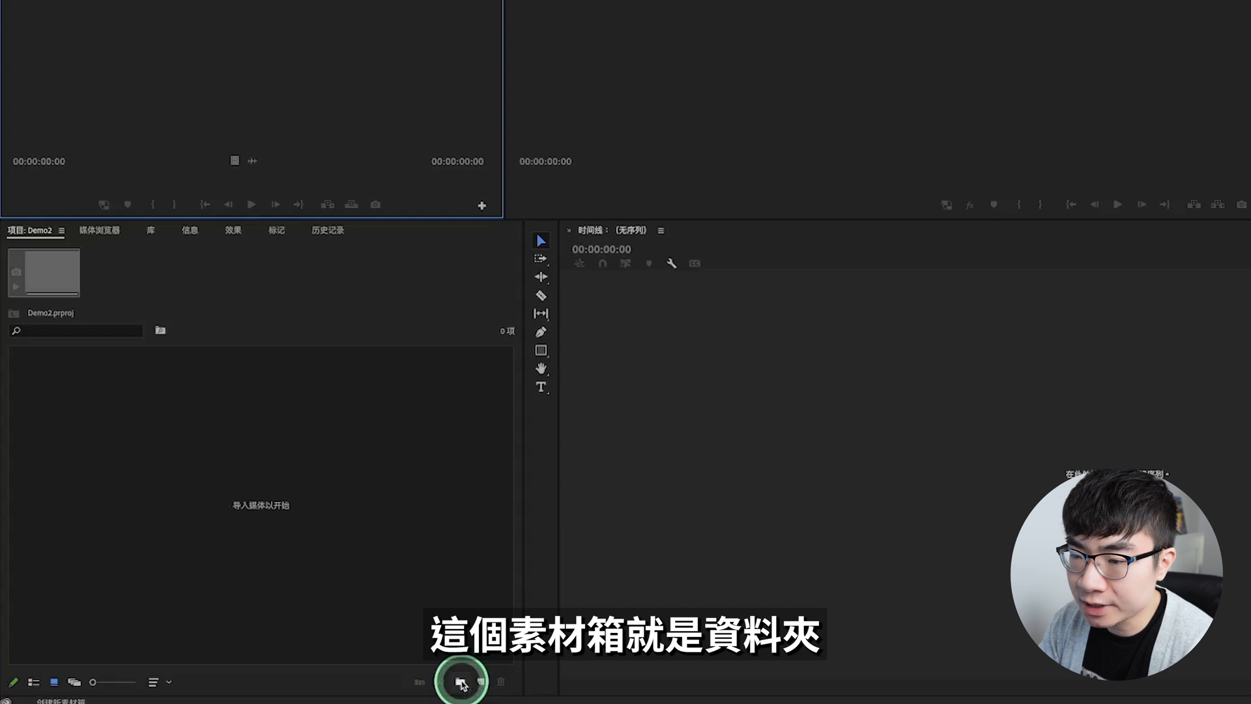
Step: Create three bins named 影片, 音频 and 图片 in the project and keep them in icon view
click(461, 683)
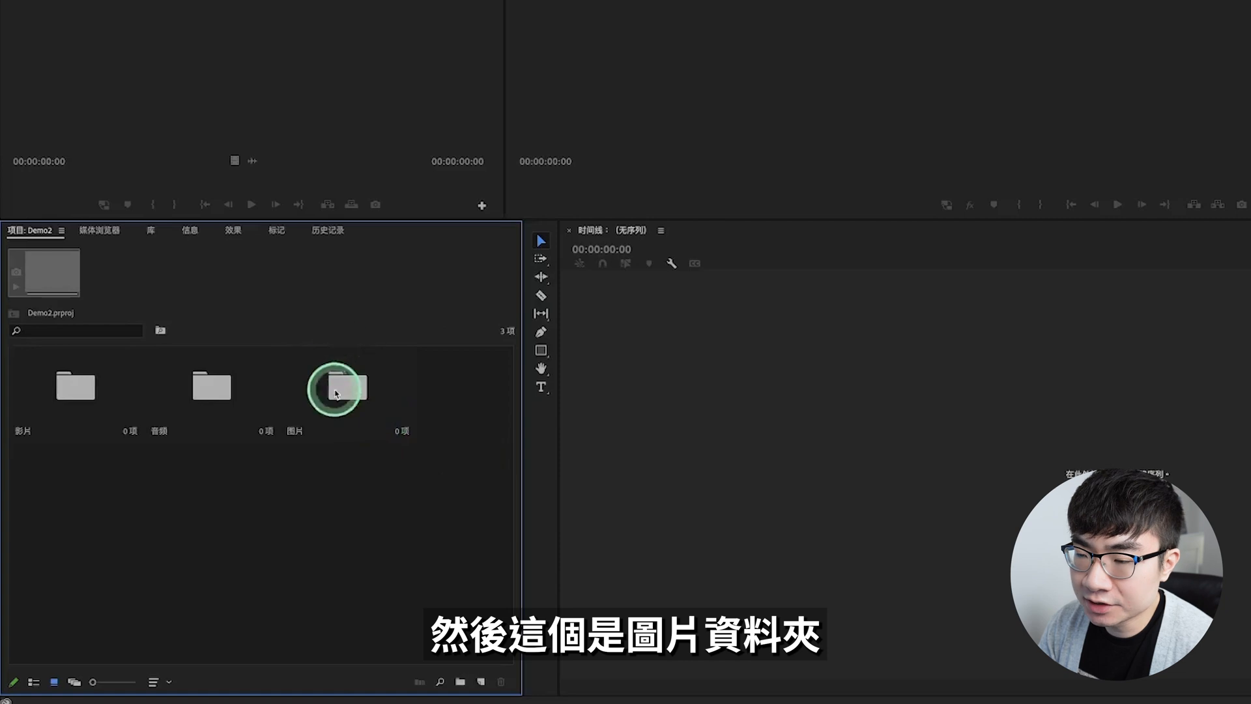
click(33, 682)
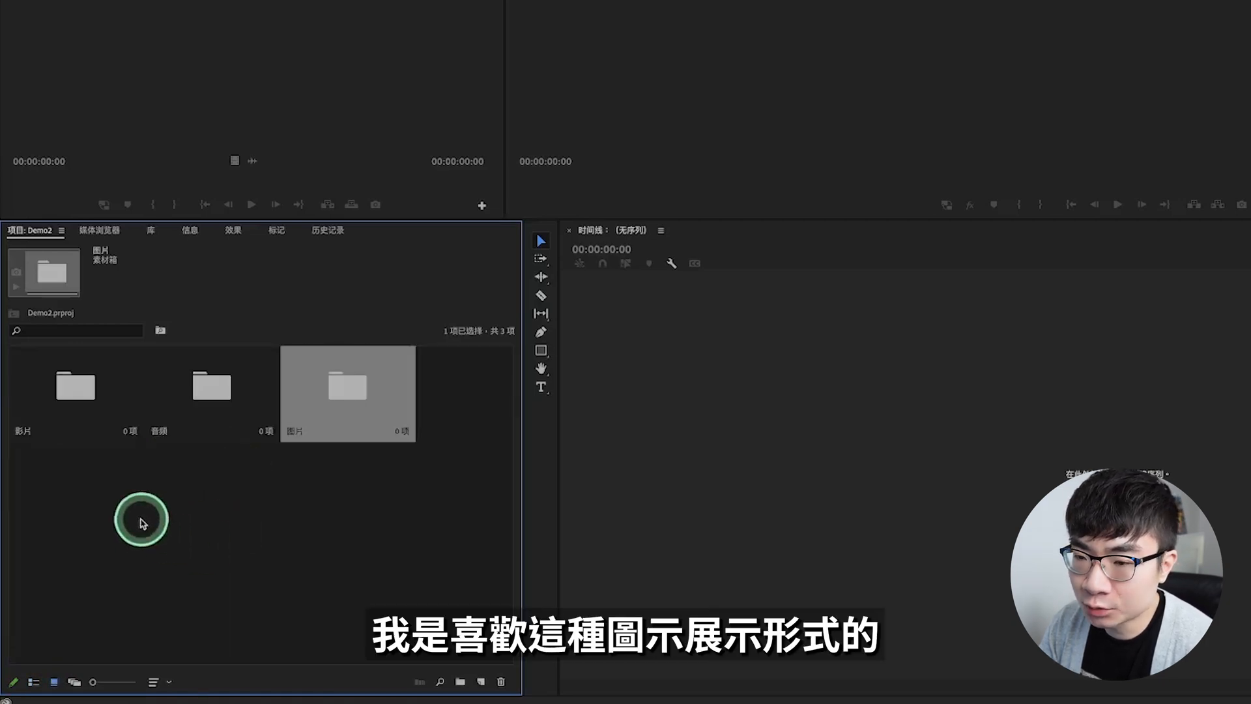
click(341, 506)
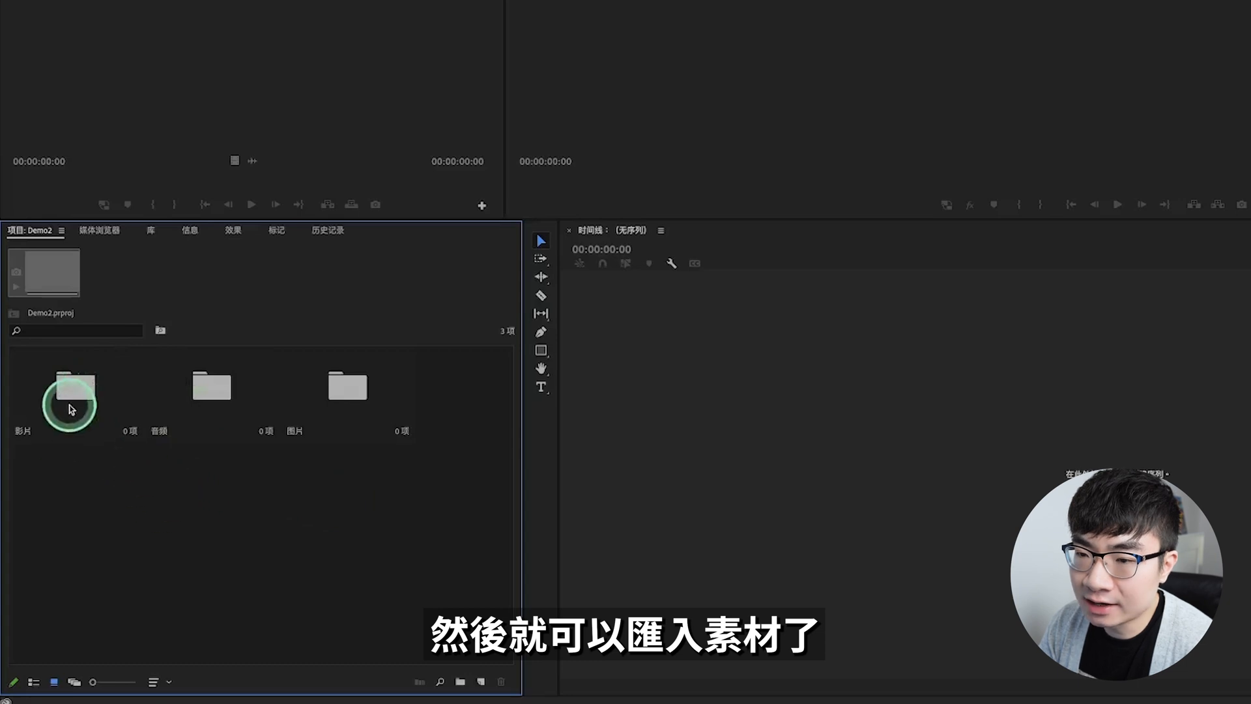
Step: Open the 影片 bin
click(74, 395)
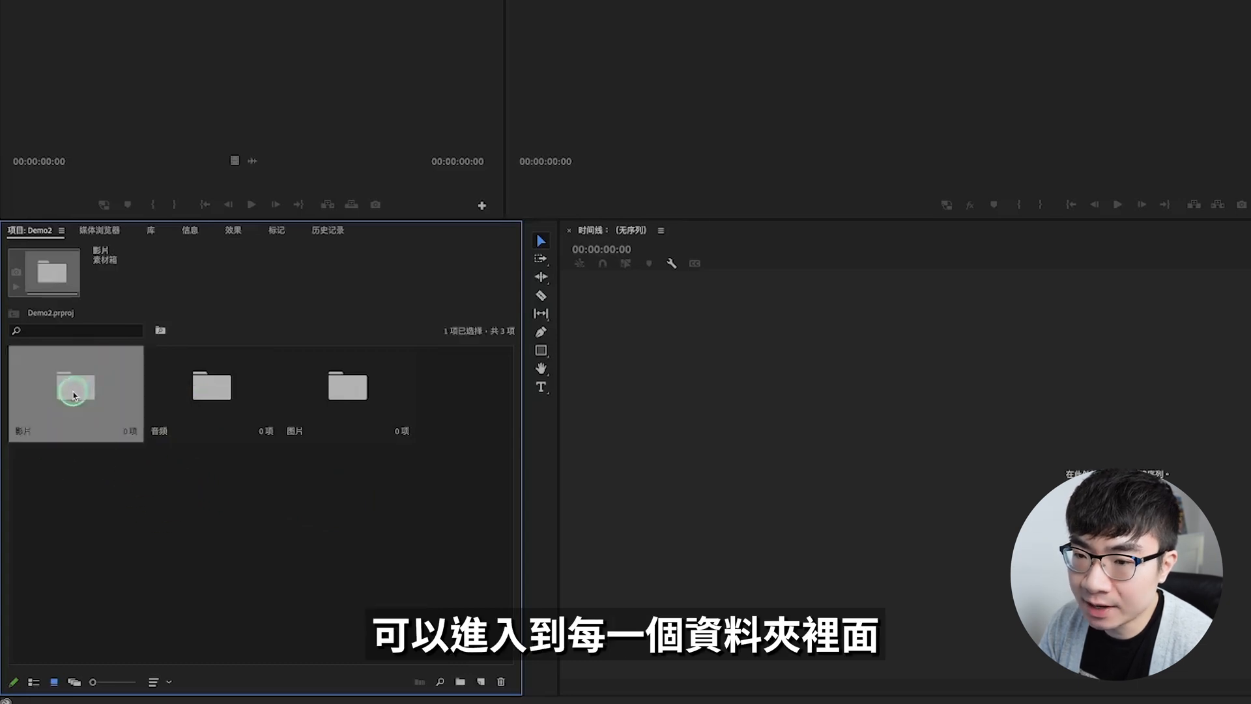
double_click(74, 395)
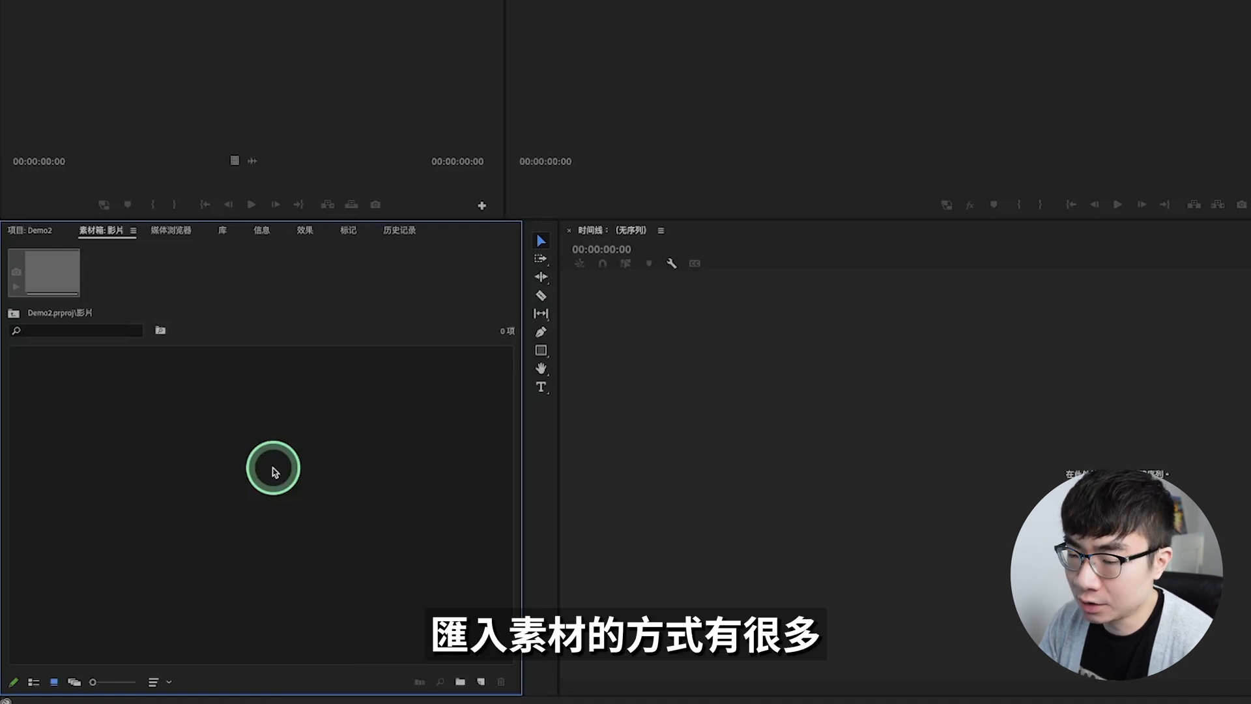
Step: Import the two pexels MP4 clips from Downloads into the 影片 bin through the import dialog, and delete them again
double_click(207, 456)
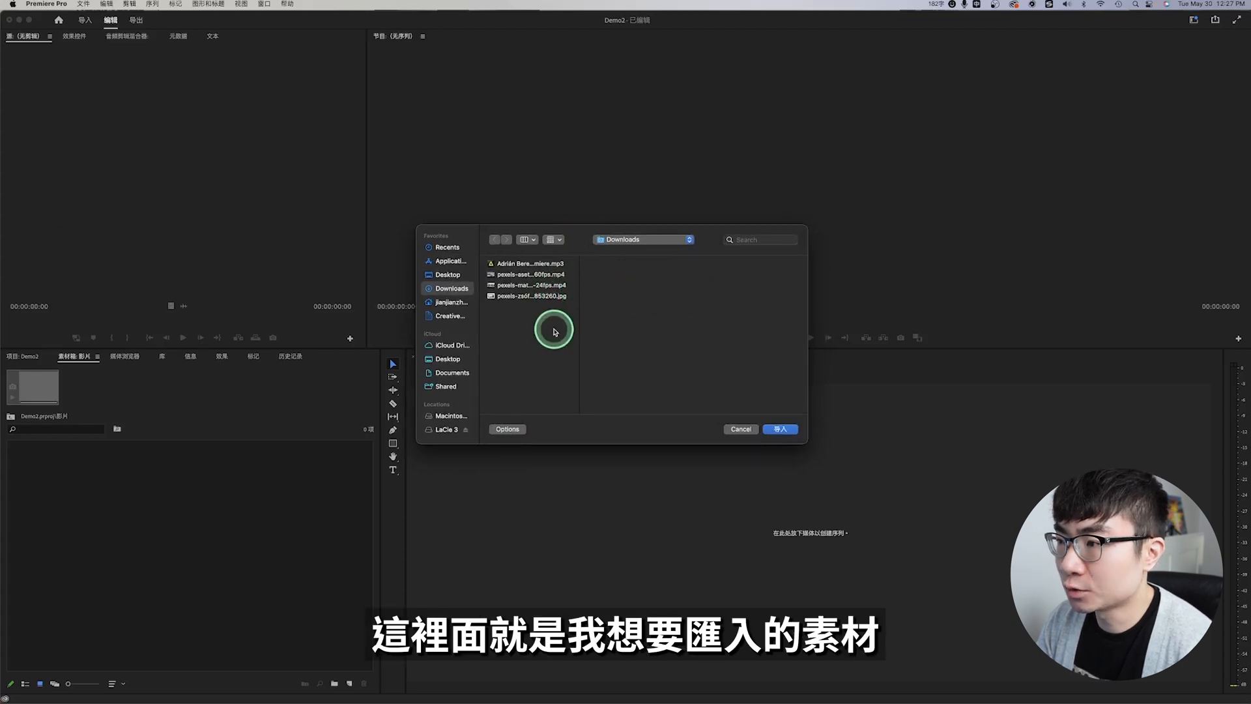
click(551, 274)
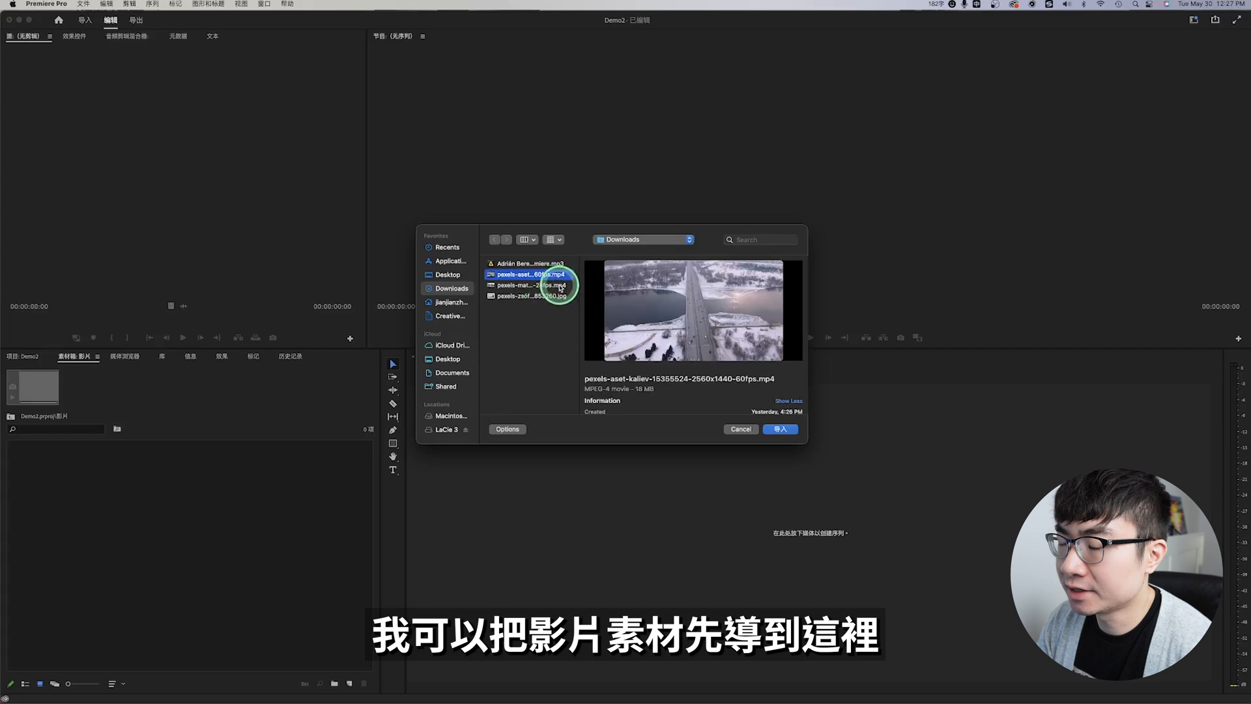
shift+click(560, 285)
click(788, 428)
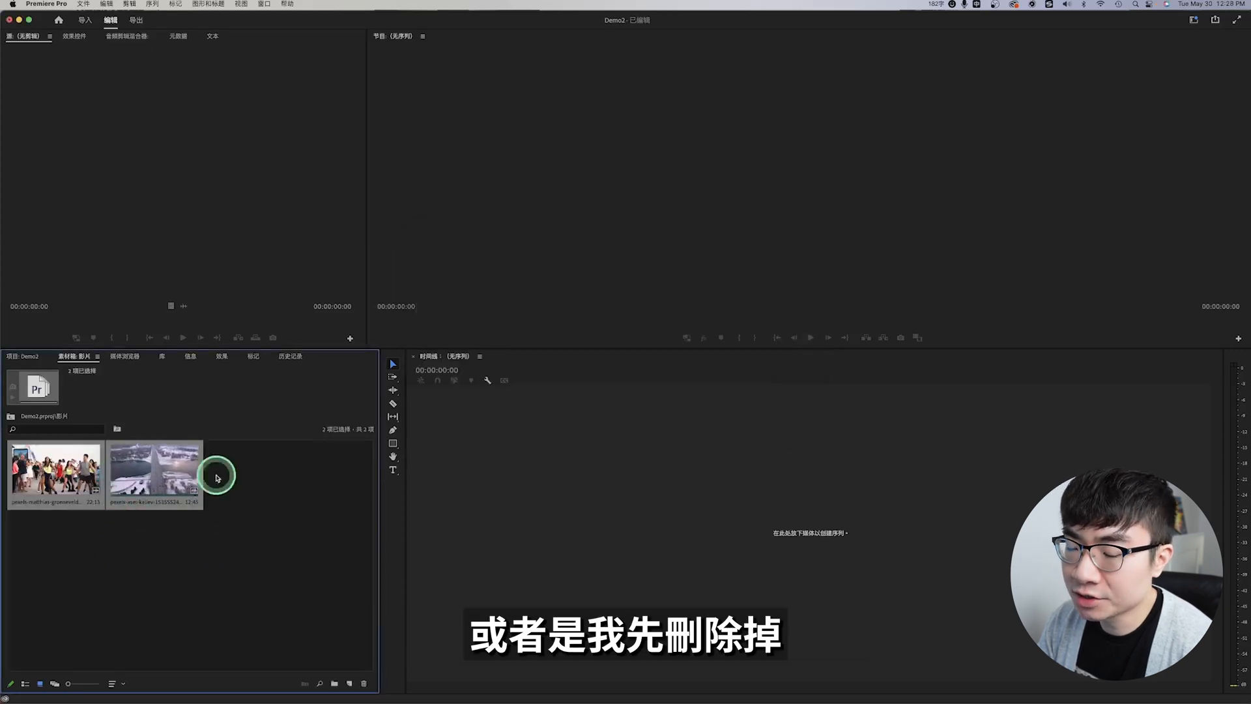
click(364, 683)
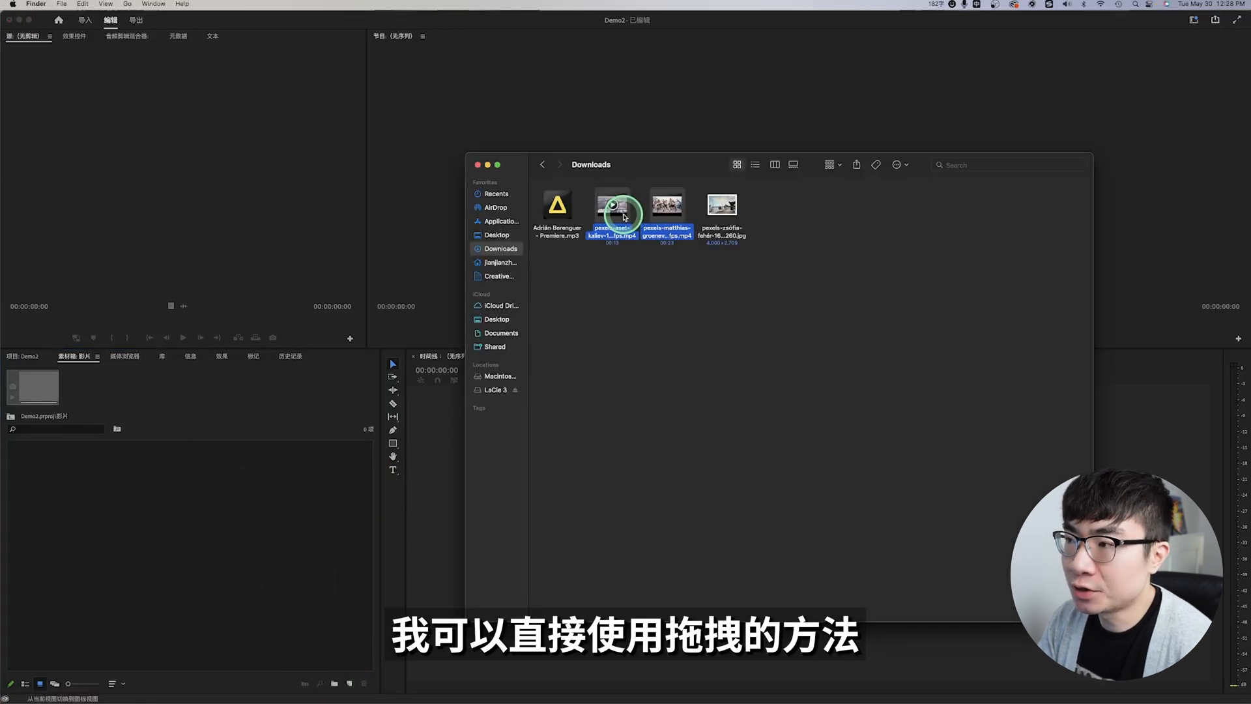
Step: Import media from the Finder Downloads folder: both MP4 clips into 影片, the MP3 into 音频, and the JPG into 图片
drag(624, 216, 148, 441)
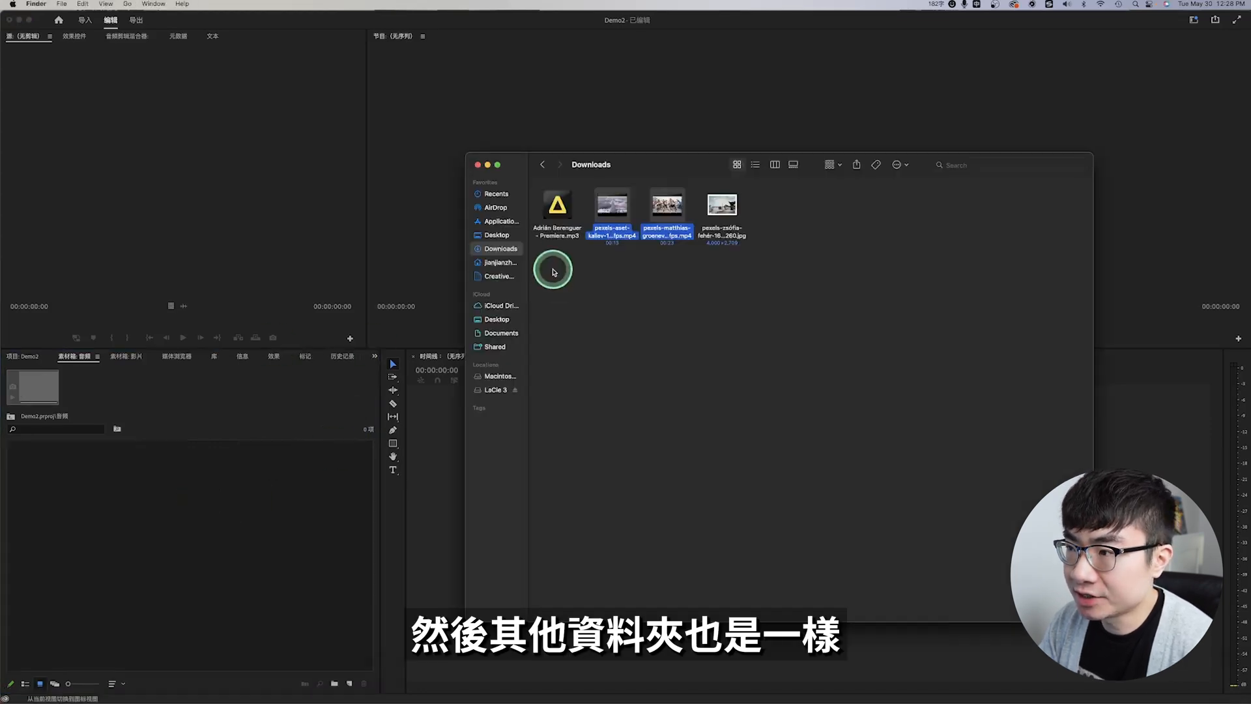
click(563, 213)
drag(563, 214, 154, 481)
drag(722, 206, 184, 481)
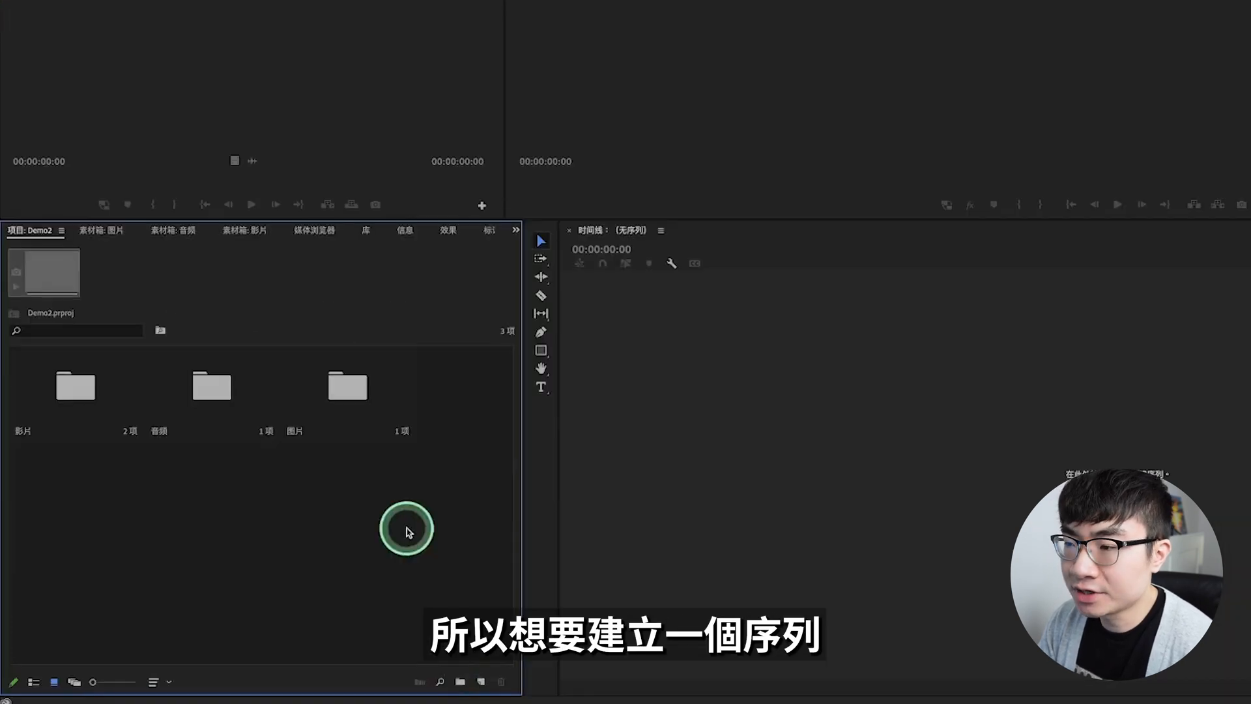
Step: Create a new sequence with custom settings: 1920 × 1080 frame size, 23.976 fps timebase and square pixels
right_click(407, 528)
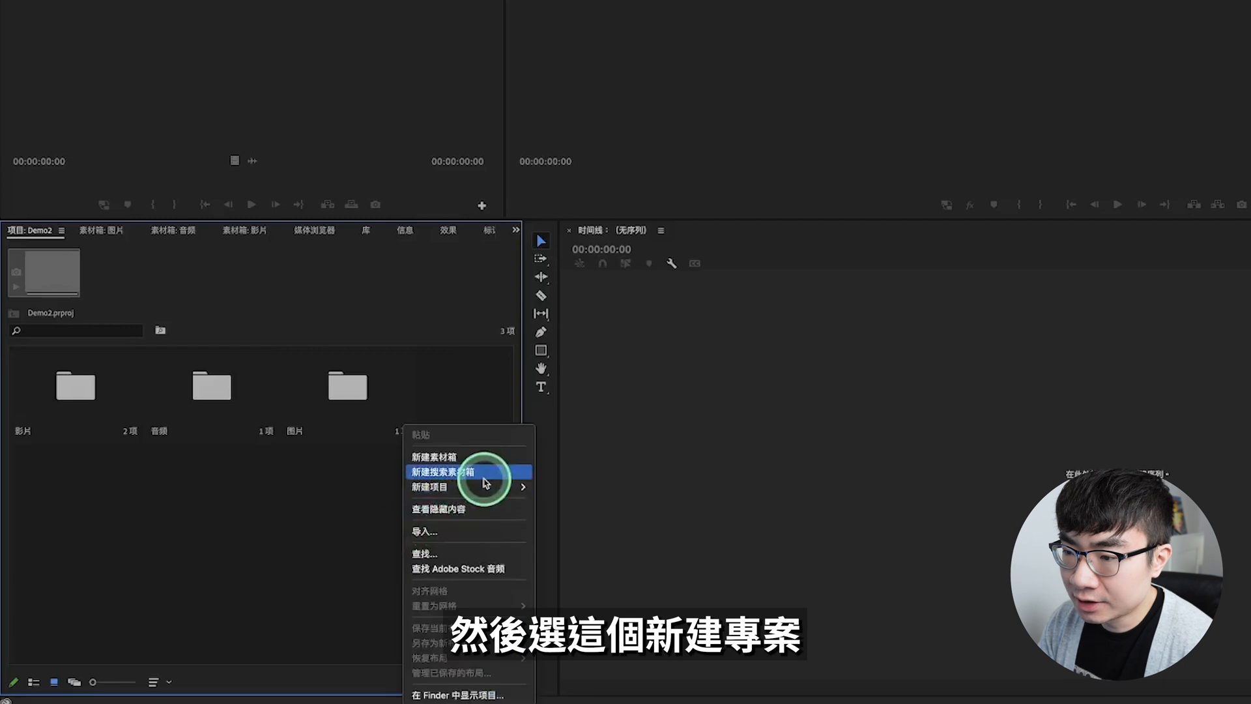
mouse_move(486, 487)
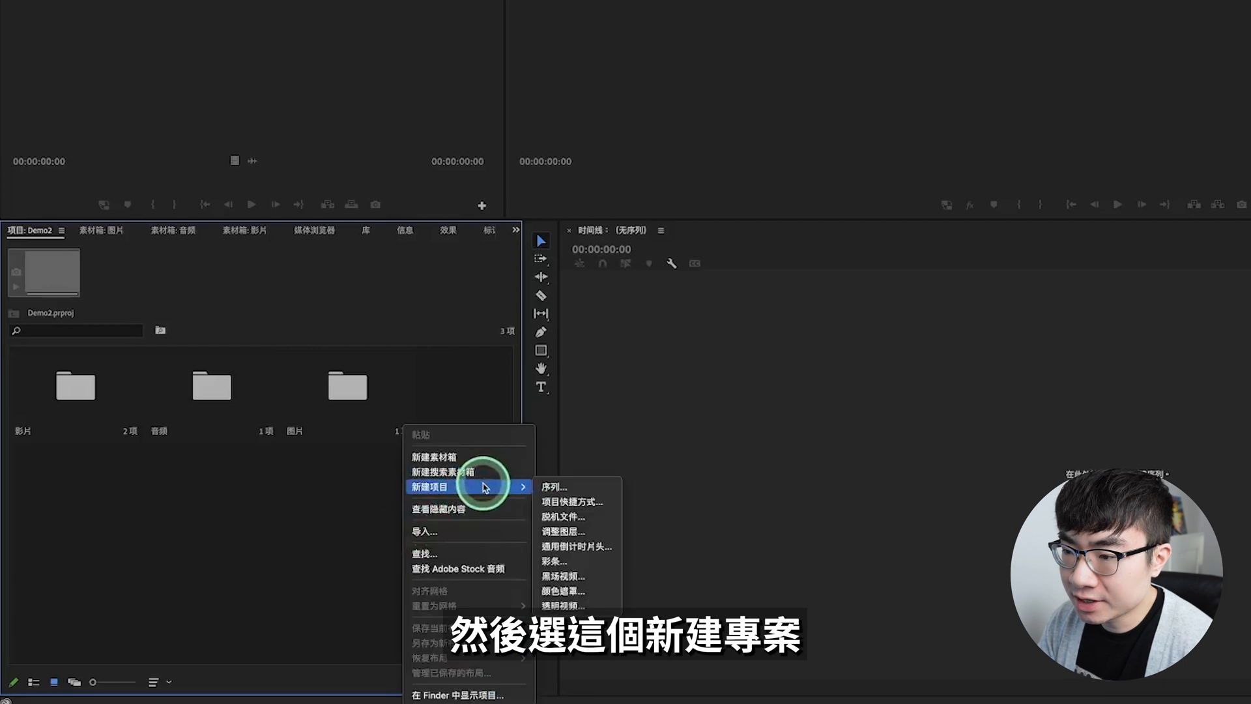
click(569, 488)
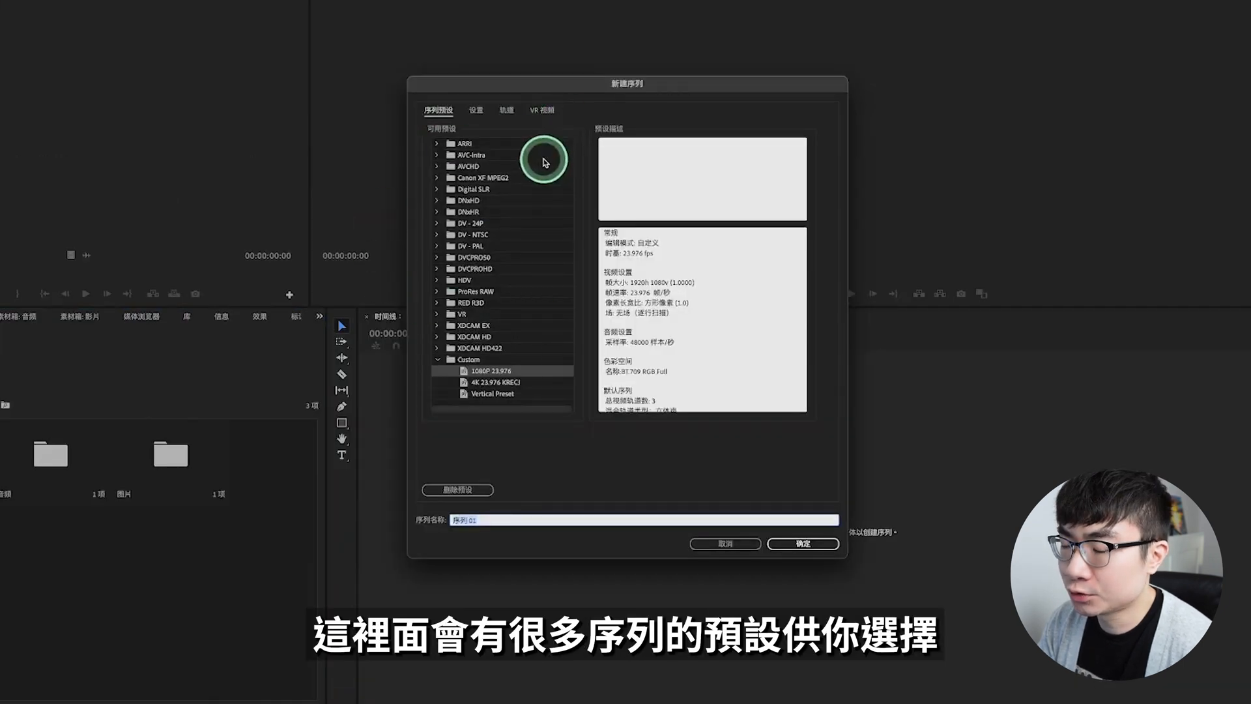
click(476, 113)
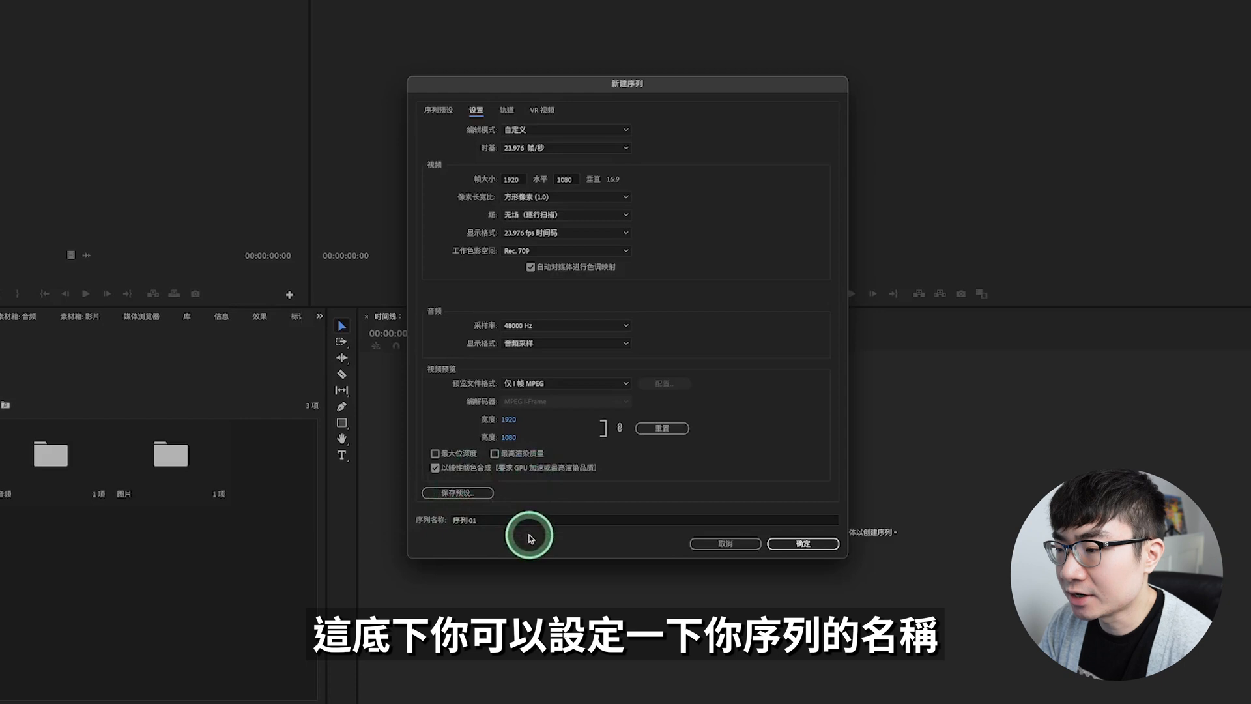
click(806, 547)
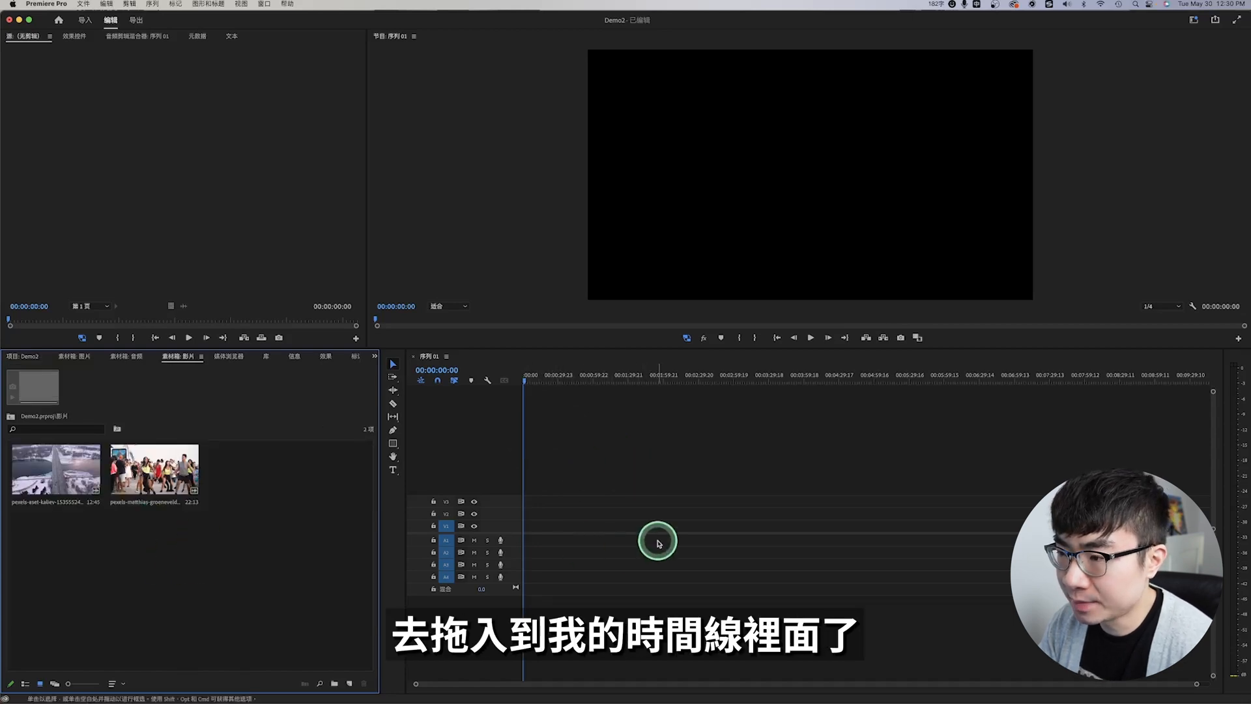
Step: Place the 3840x2160 street-dance clip at the start of track V1, keeping the existing sequence settings
click(155, 468)
drag(155, 468, 531, 528)
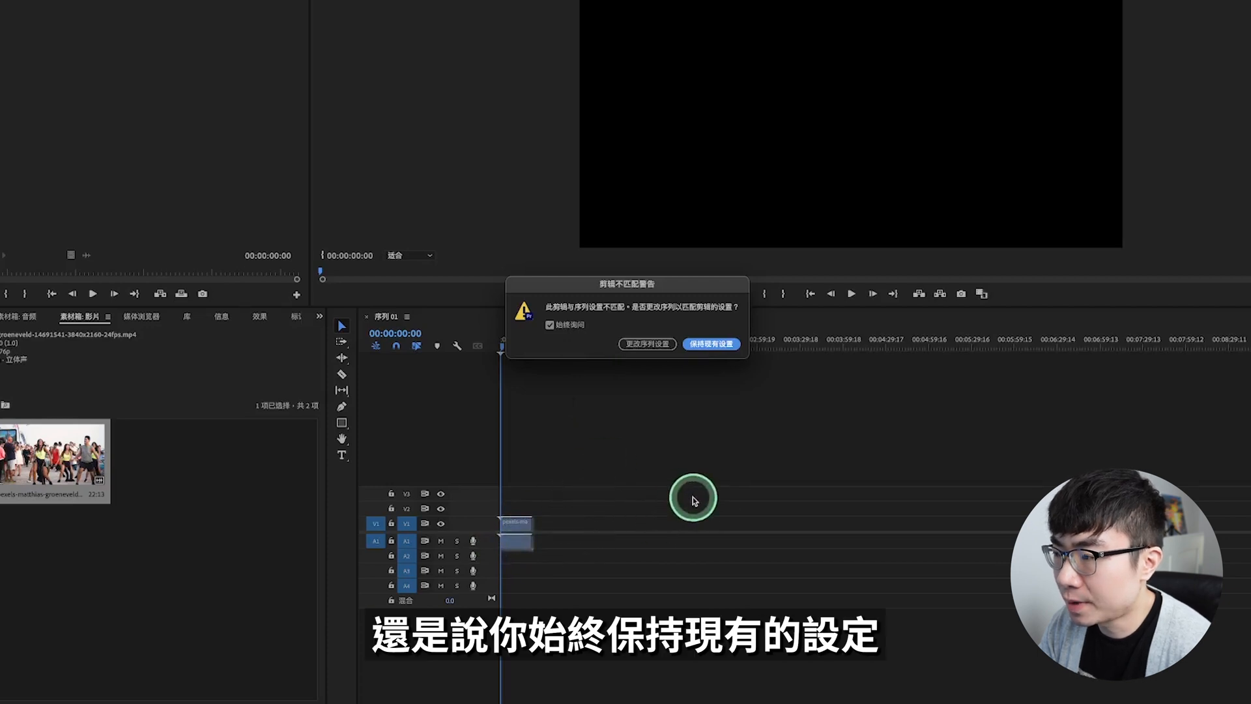
click(725, 344)
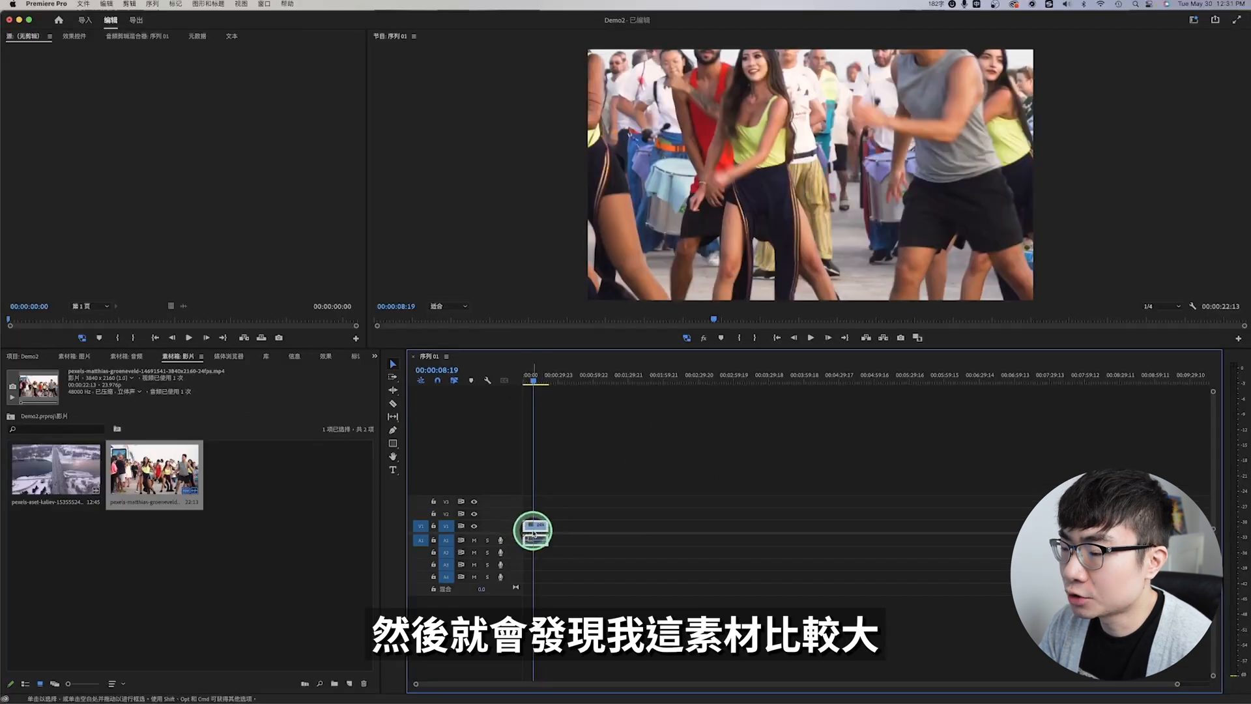
Step: Scale the street-dance clip on V1 down to 51 so the 4K footage fits the 1080p frame
click(535, 531)
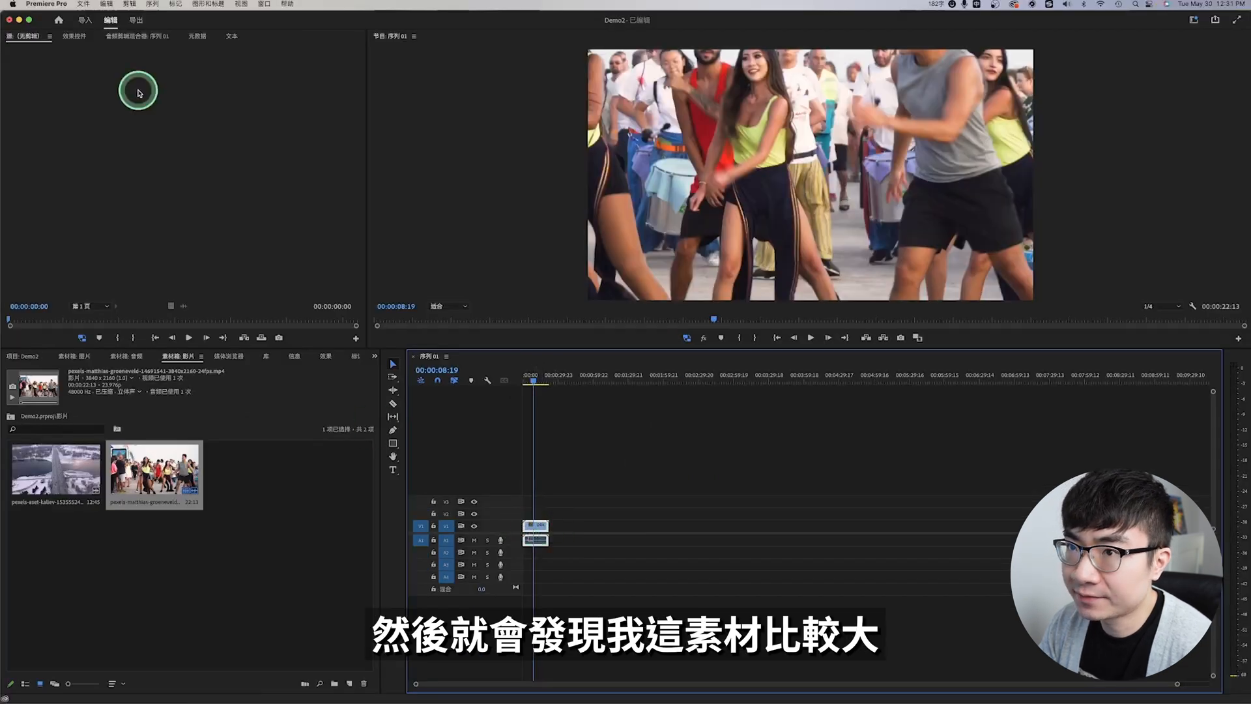
click(73, 36)
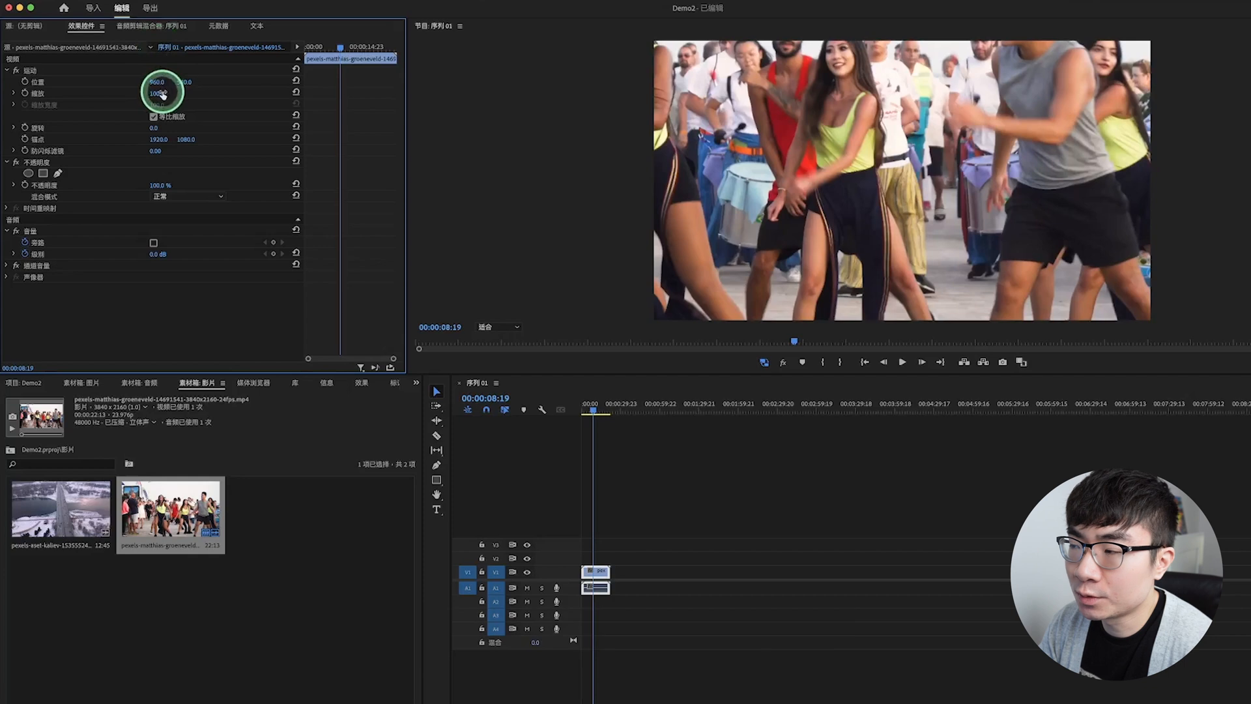
drag(162, 92, 142, 93)
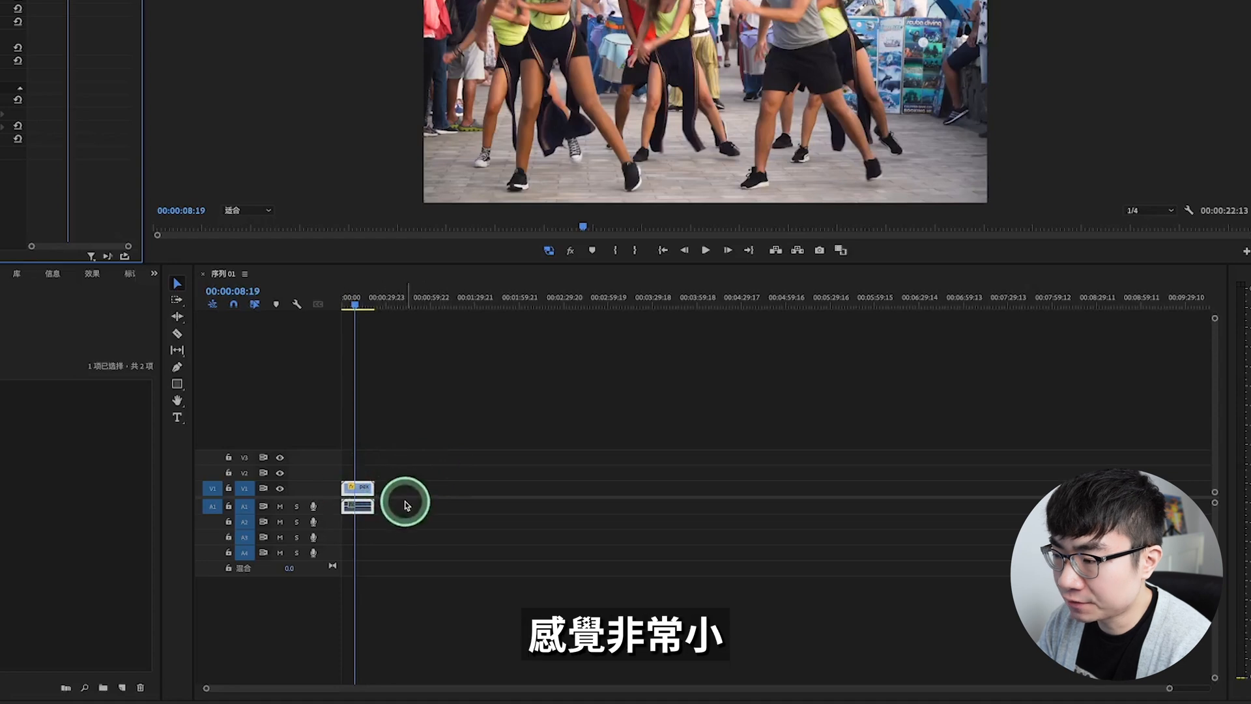
Step: Increase the heights of video track V1 and audio track A1 in the timeline
drag(1171, 689, 748, 690)
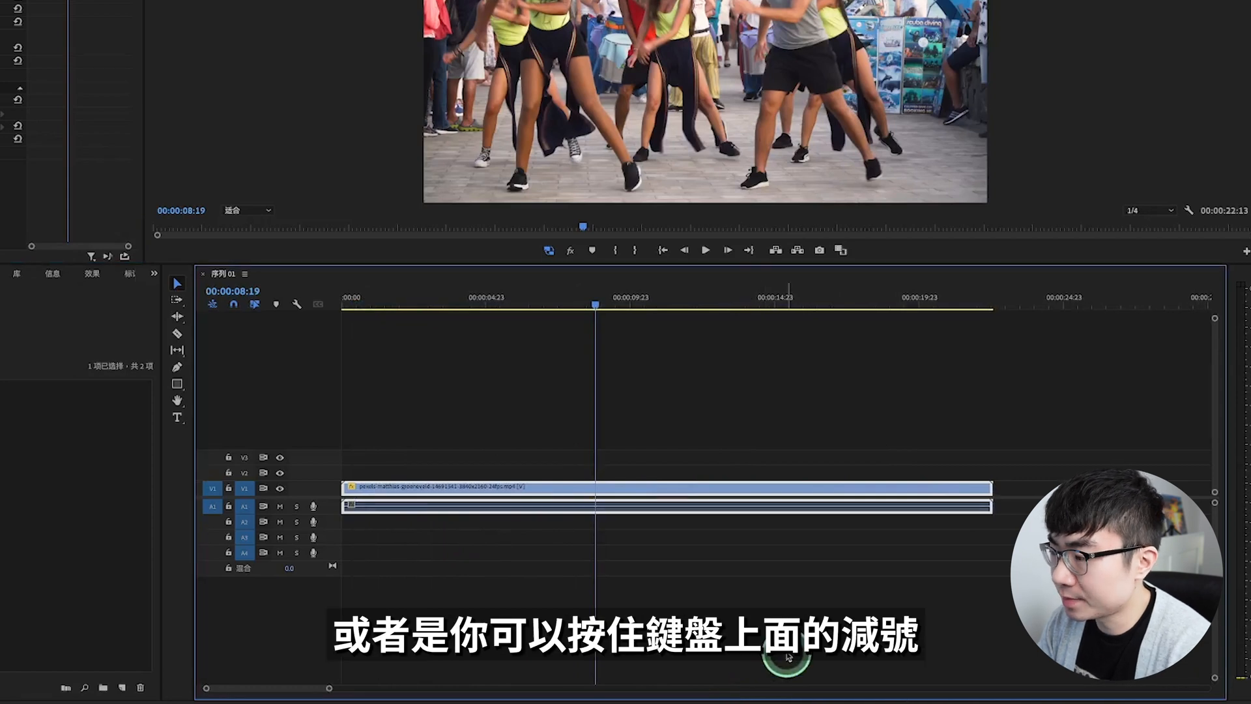
key(minus)
key(minus)
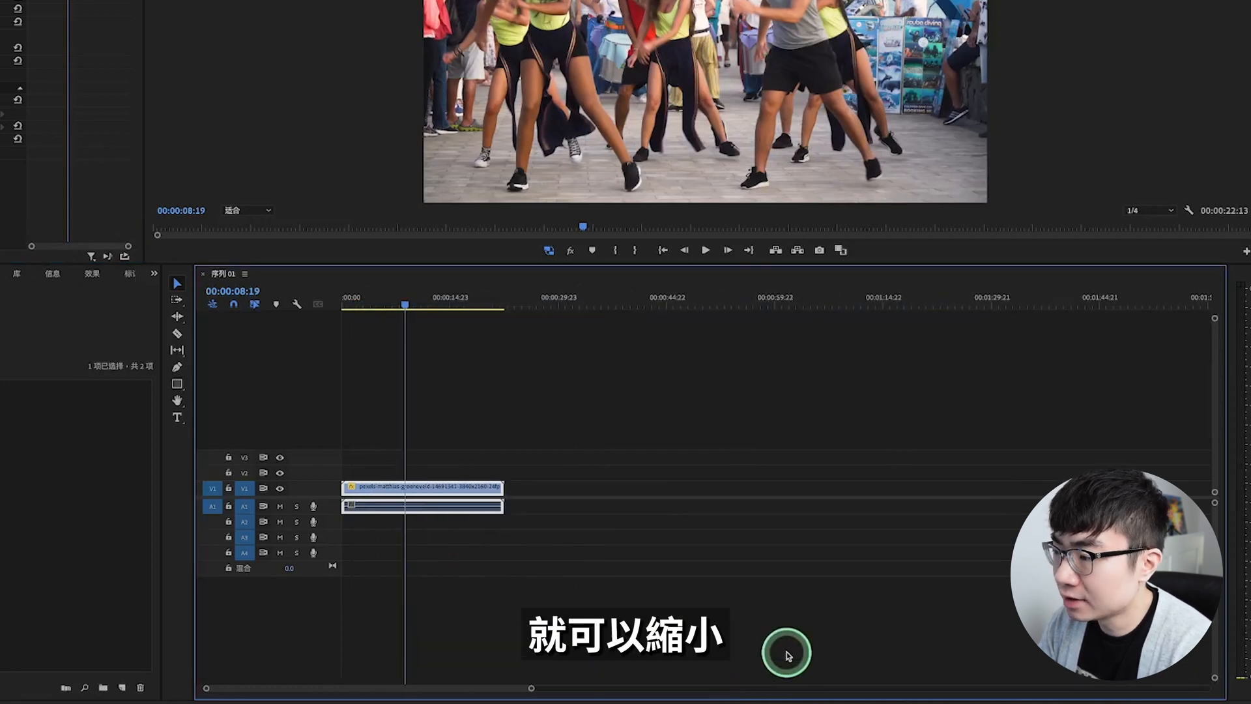
key(equal)
key(equal)
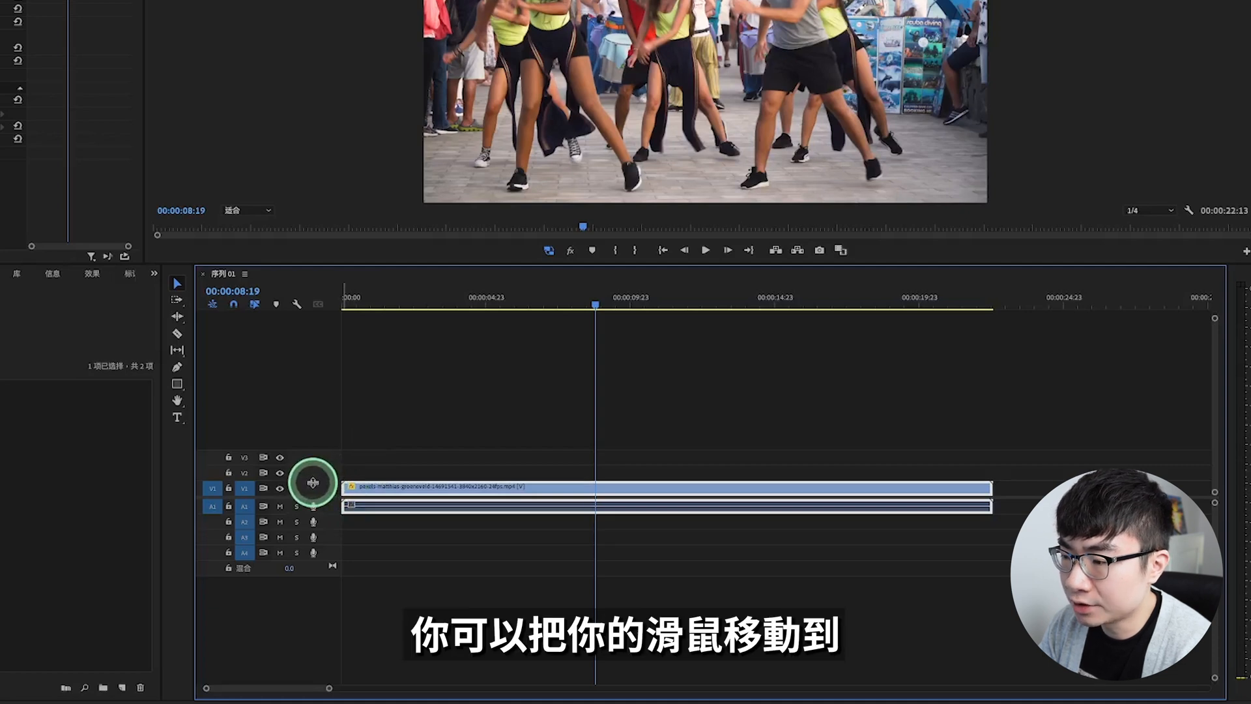
drag(312, 483, 316, 462)
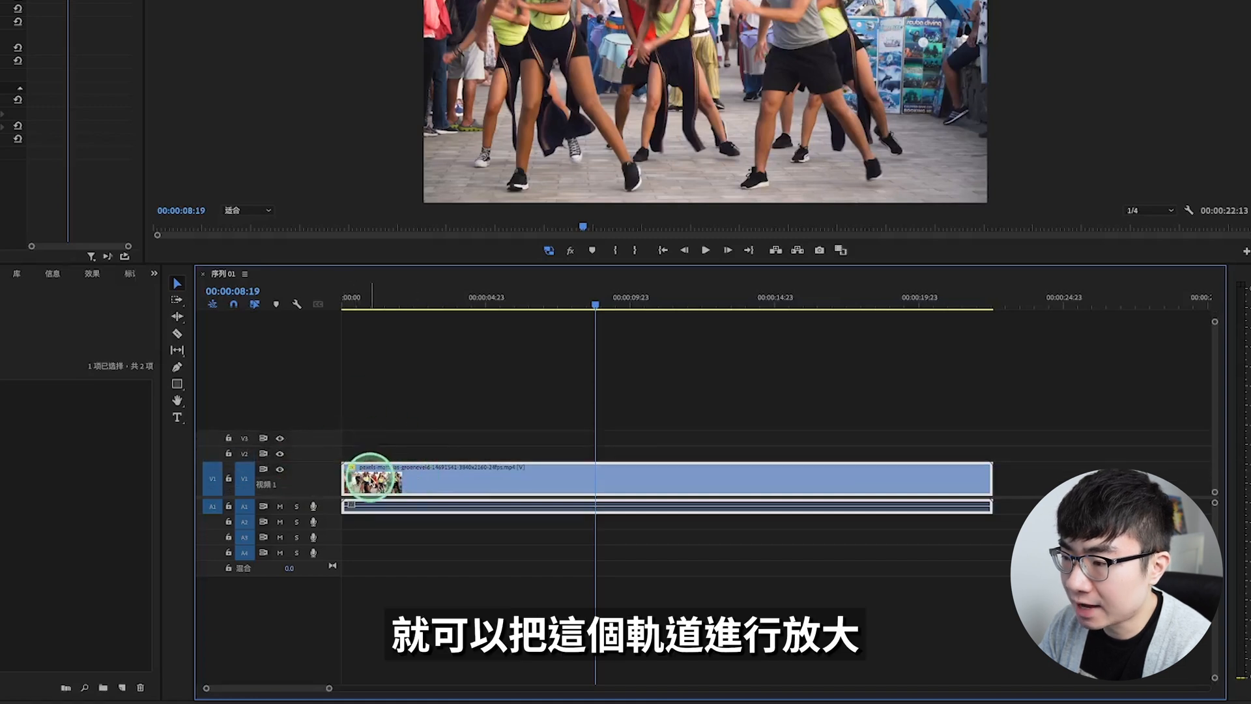
drag(329, 509, 330, 544)
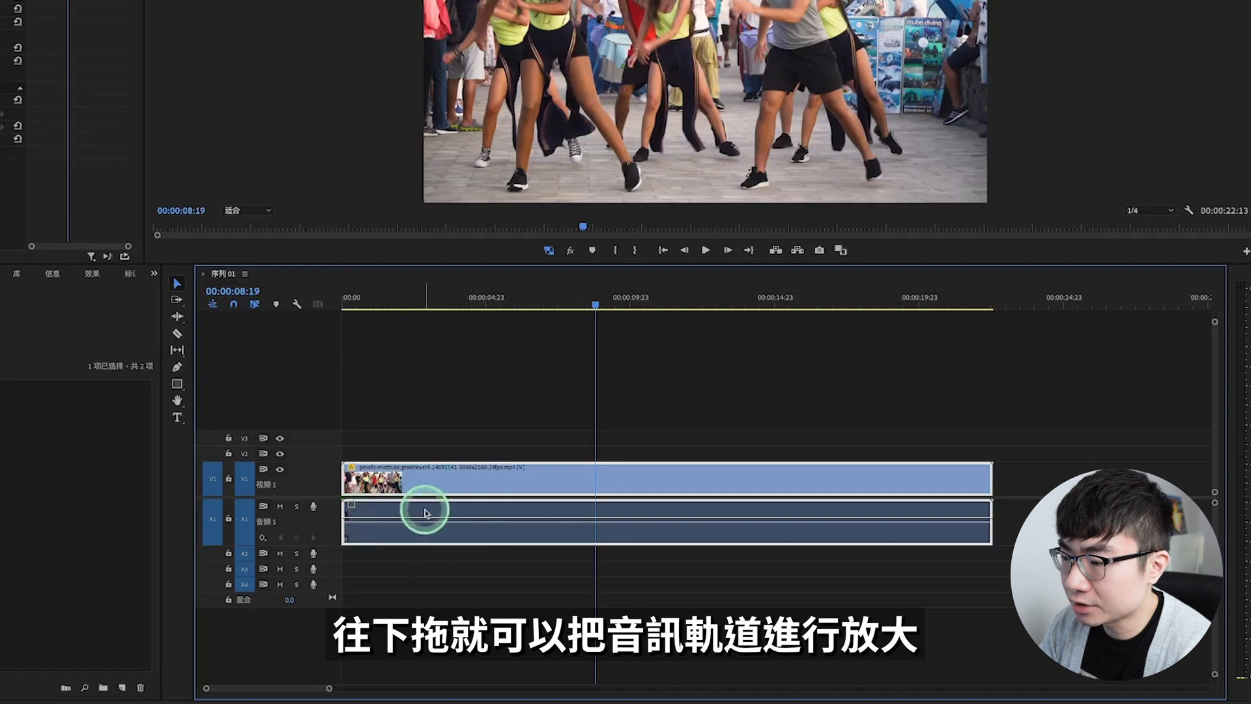
Step: Lock track V1, try to move its street-dance clip, and unlock the track again
click(228, 481)
drag(410, 474, 476, 477)
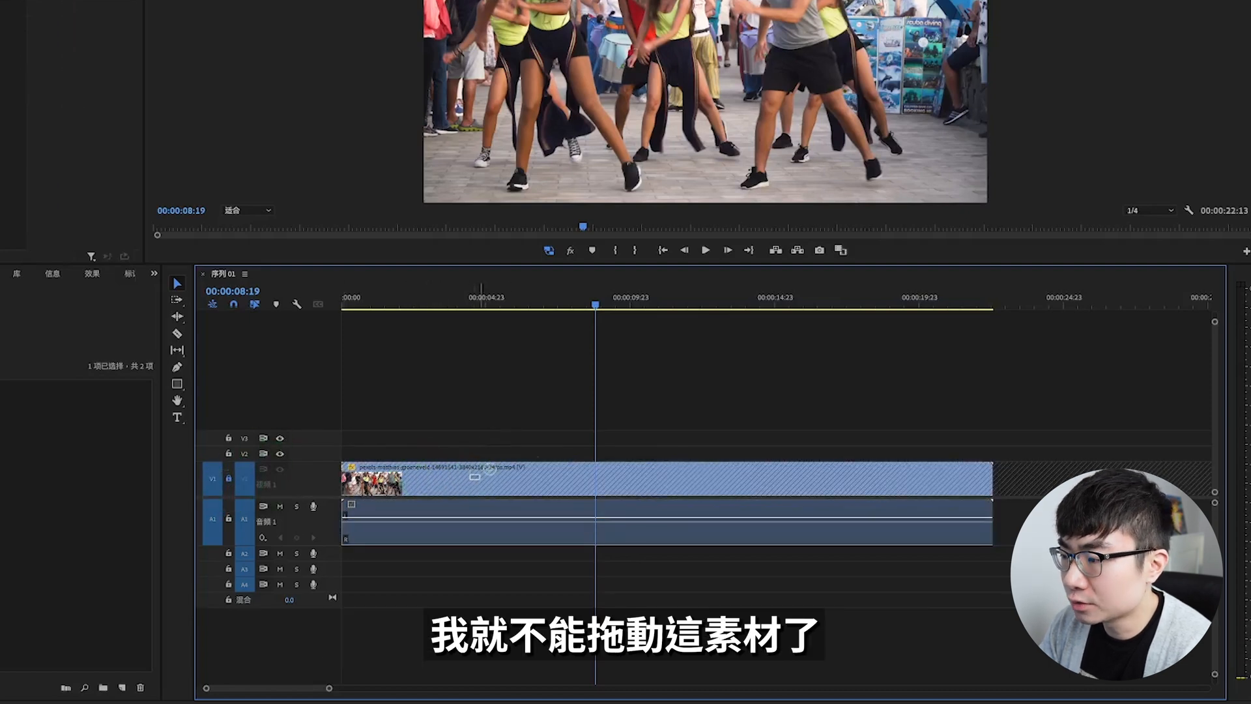
click(230, 481)
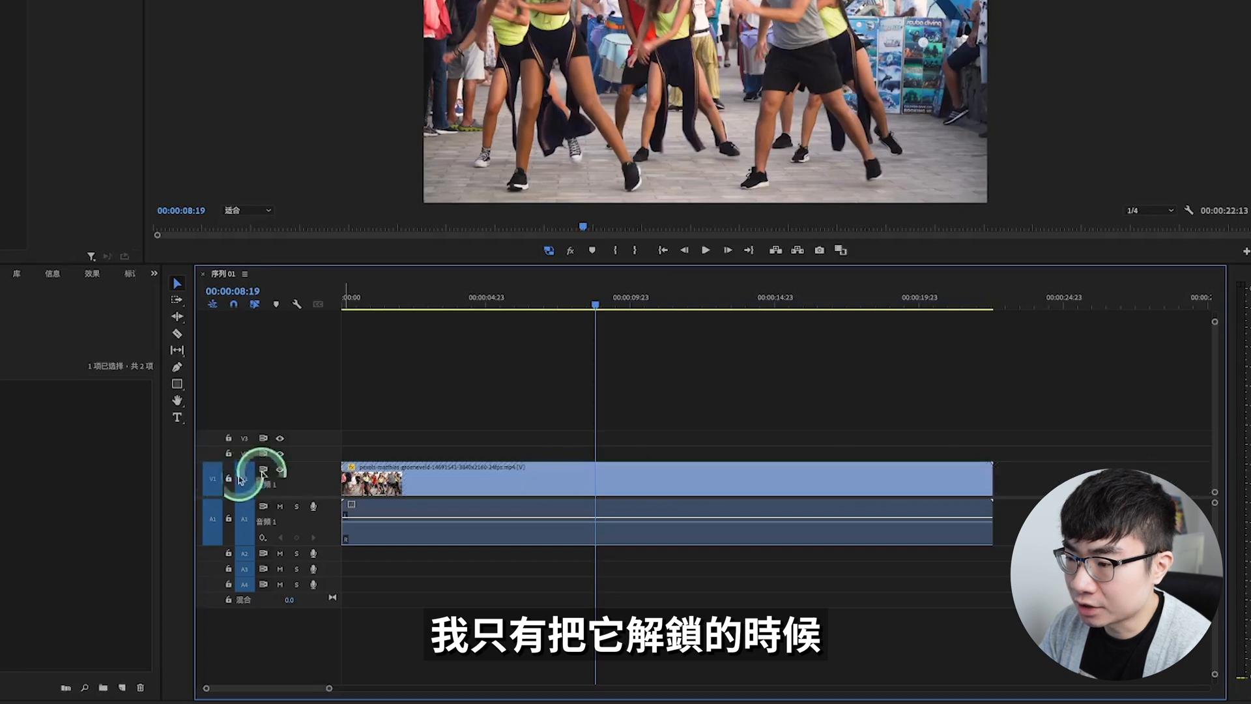
Step: Move the clip from V1 up to V3 and undo the move, and switch V1's visibility off and on again
drag(411, 478, 424, 448)
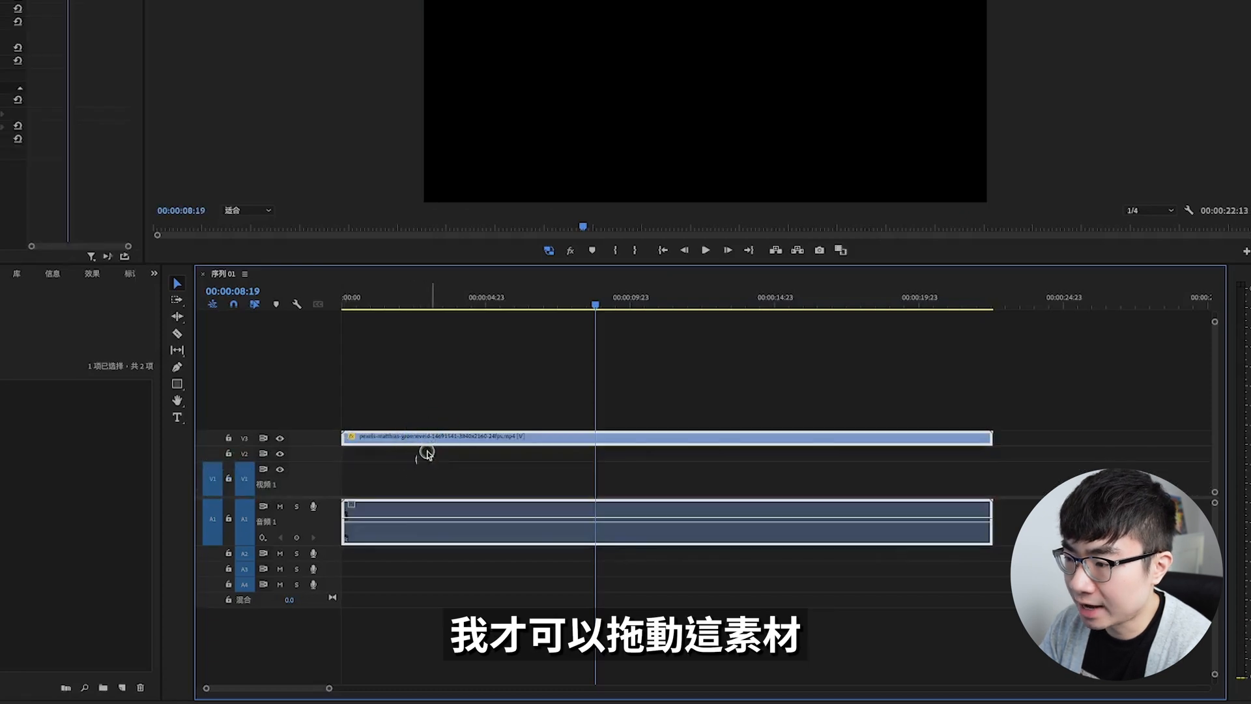
key(ctrl+z)
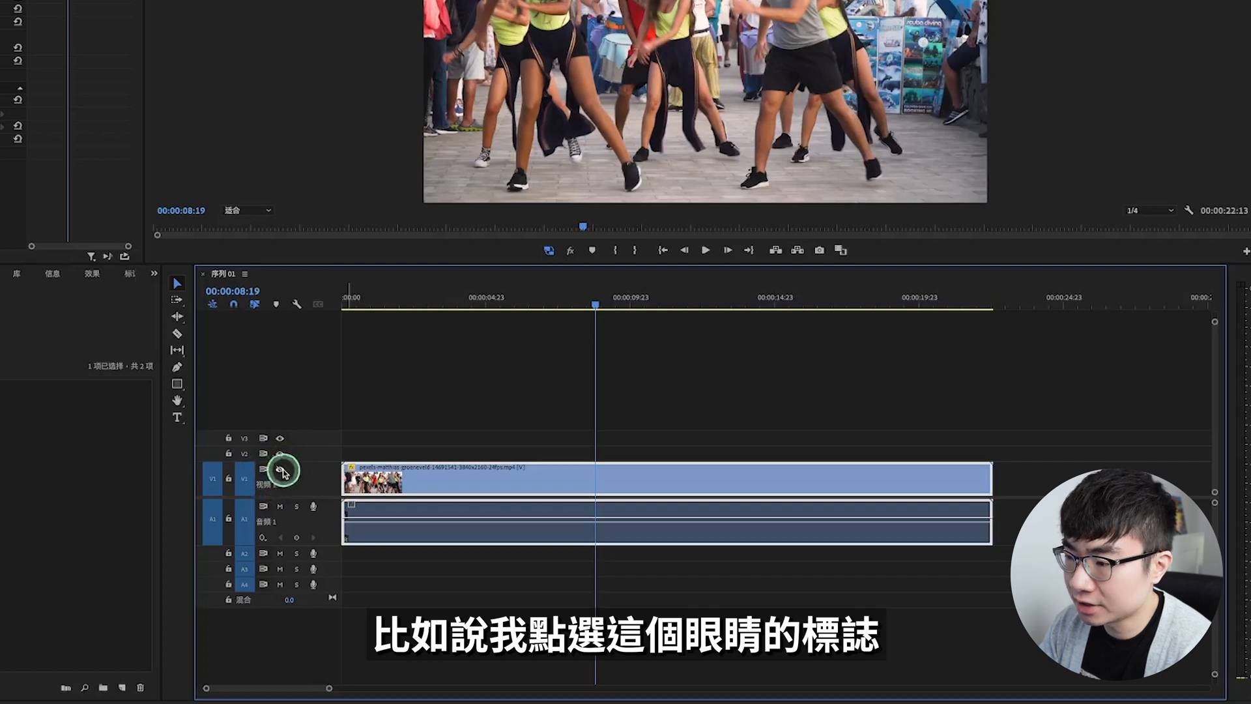
click(281, 470)
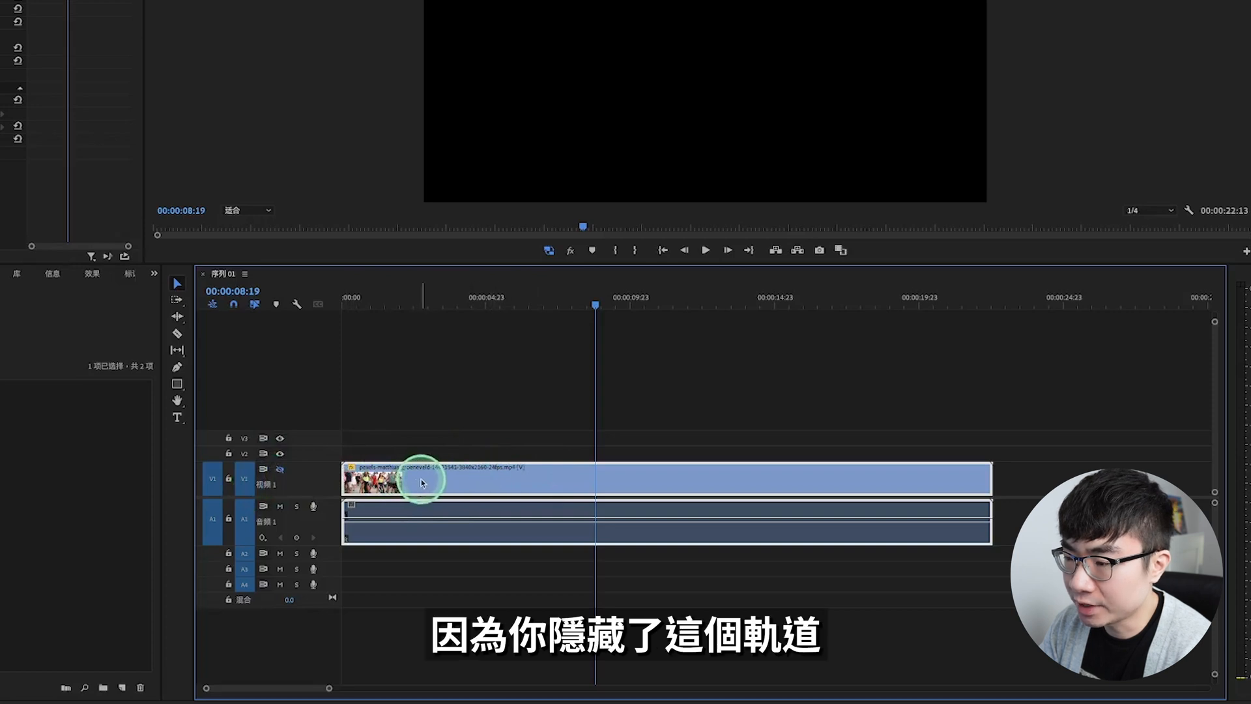
click(281, 470)
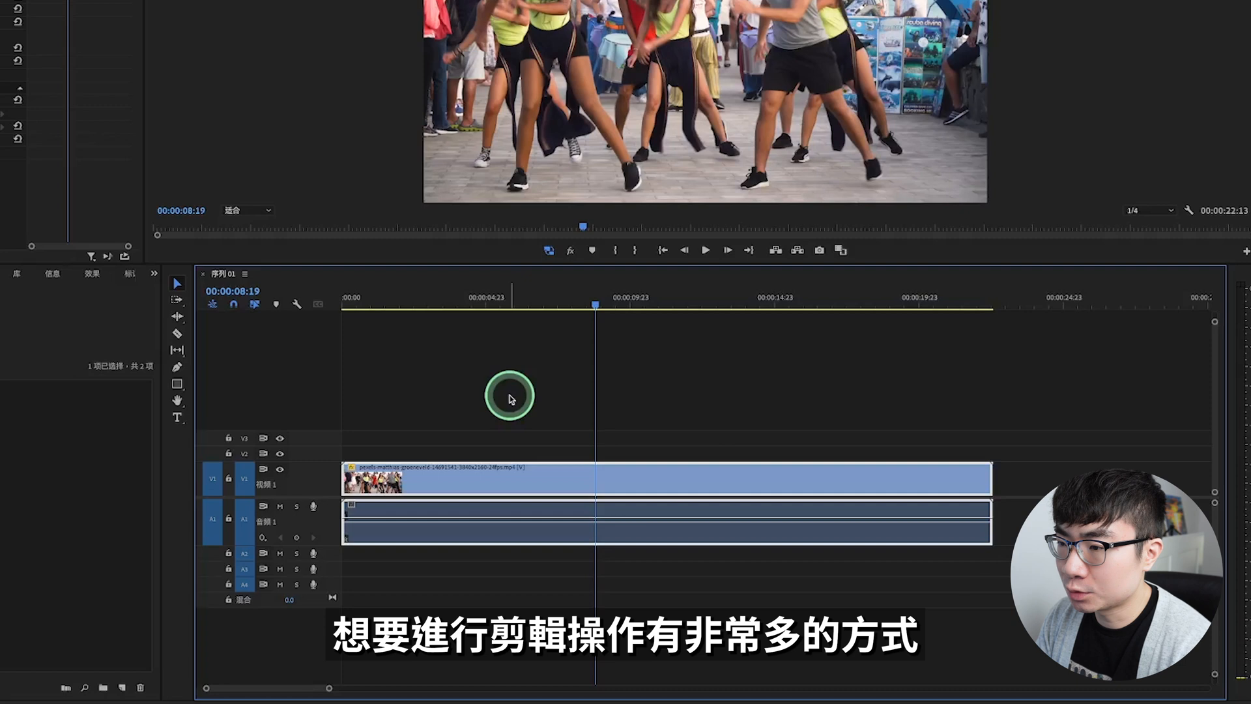
Step: Cut the street-dance clip and its audio with the Razor tool at about 00:00:04:20 and 00:00:10:17
click(177, 334)
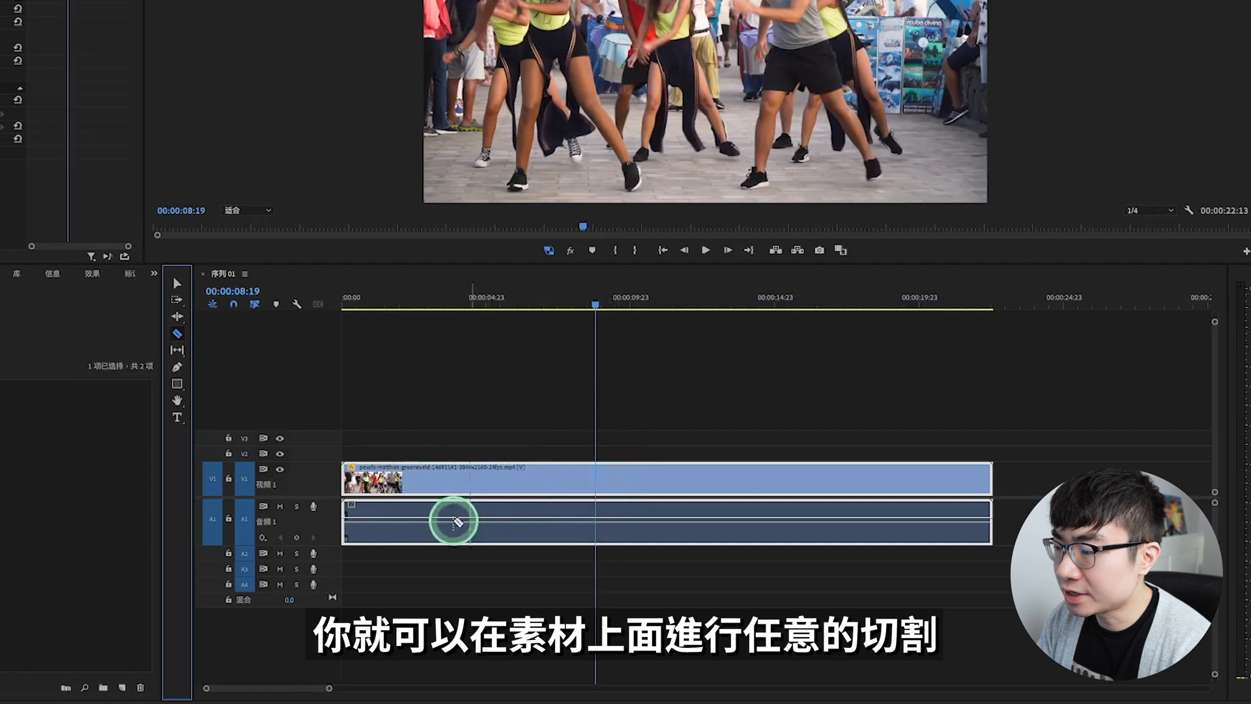
click(481, 506)
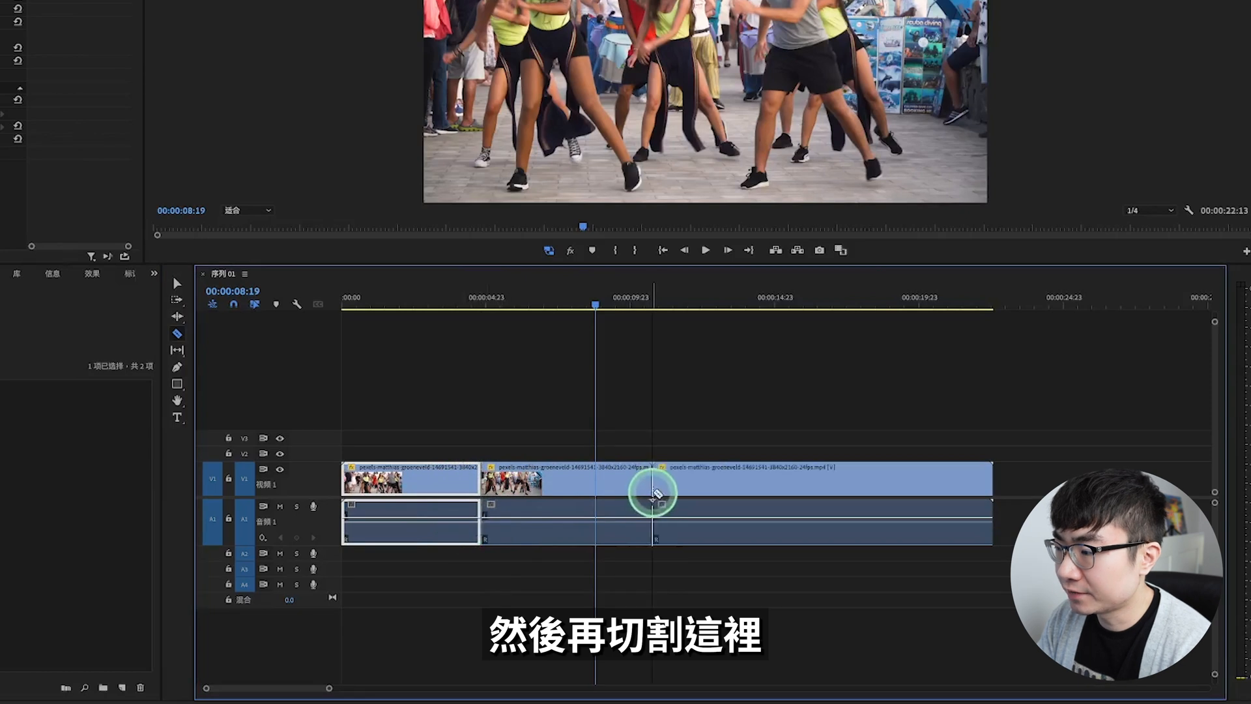
click(652, 508)
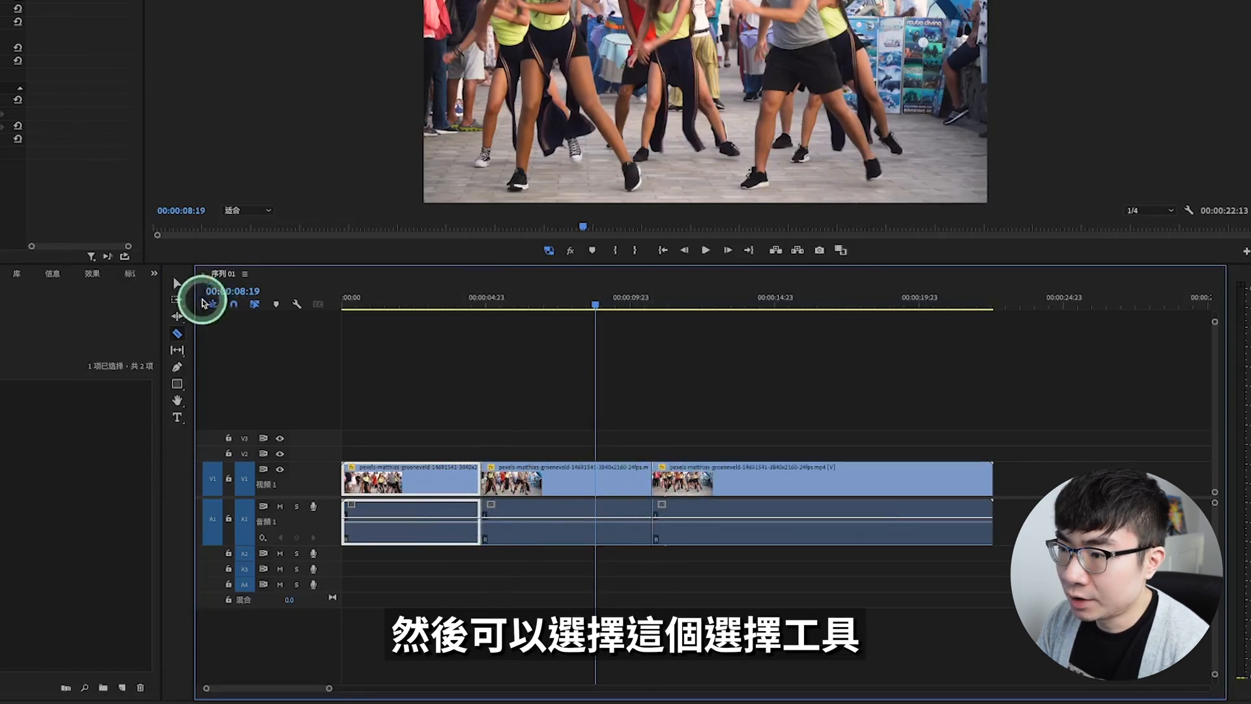
Step: Delete the middle segment of the cut clip and close the gap it leaves on V1
click(180, 286)
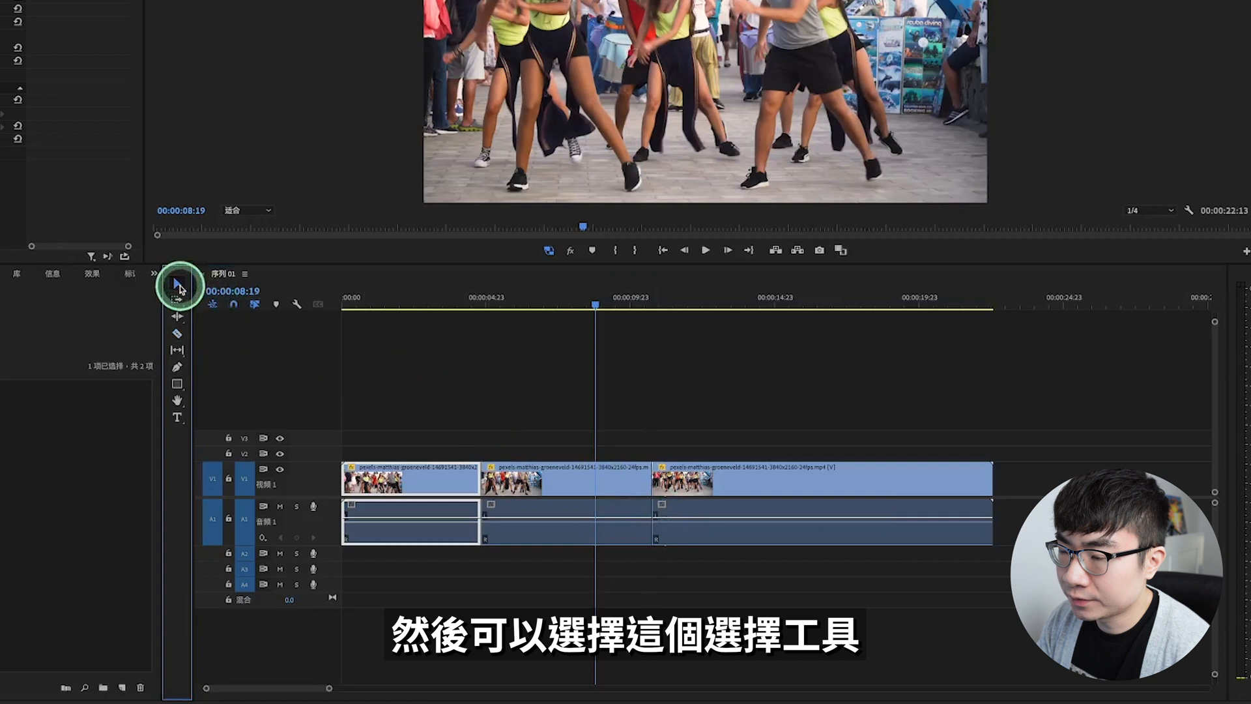
click(532, 483)
click(712, 483)
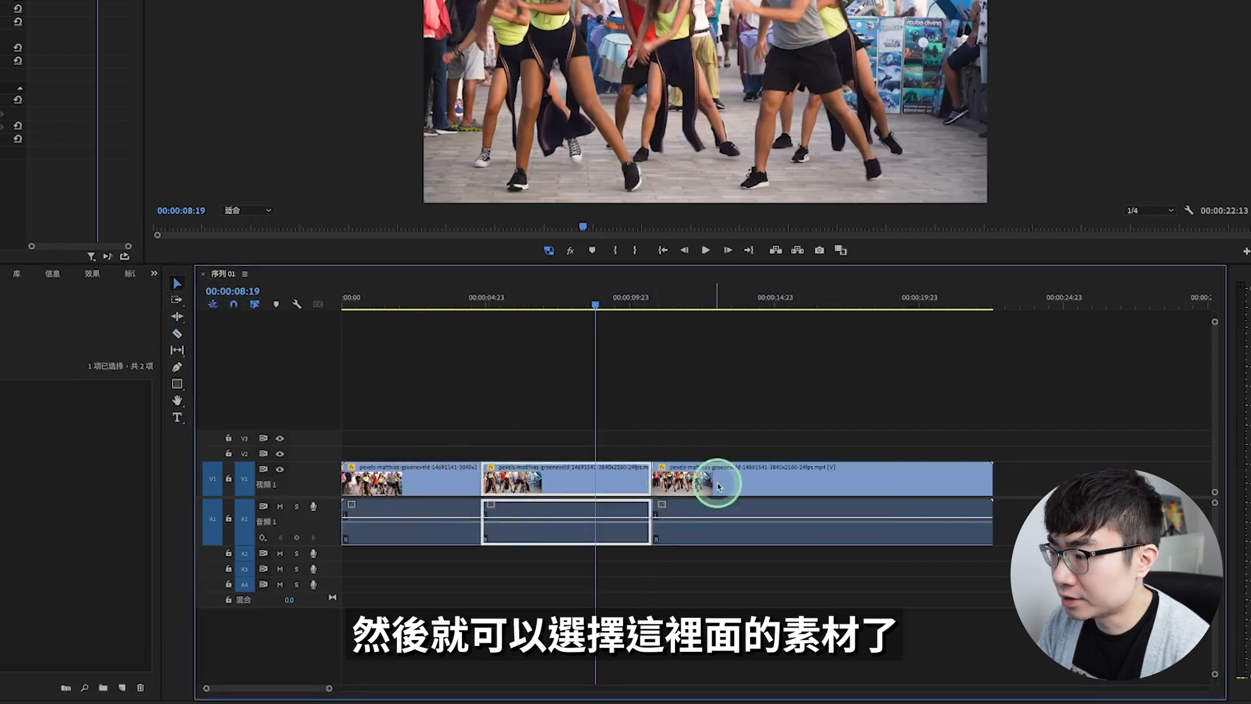
click(529, 484)
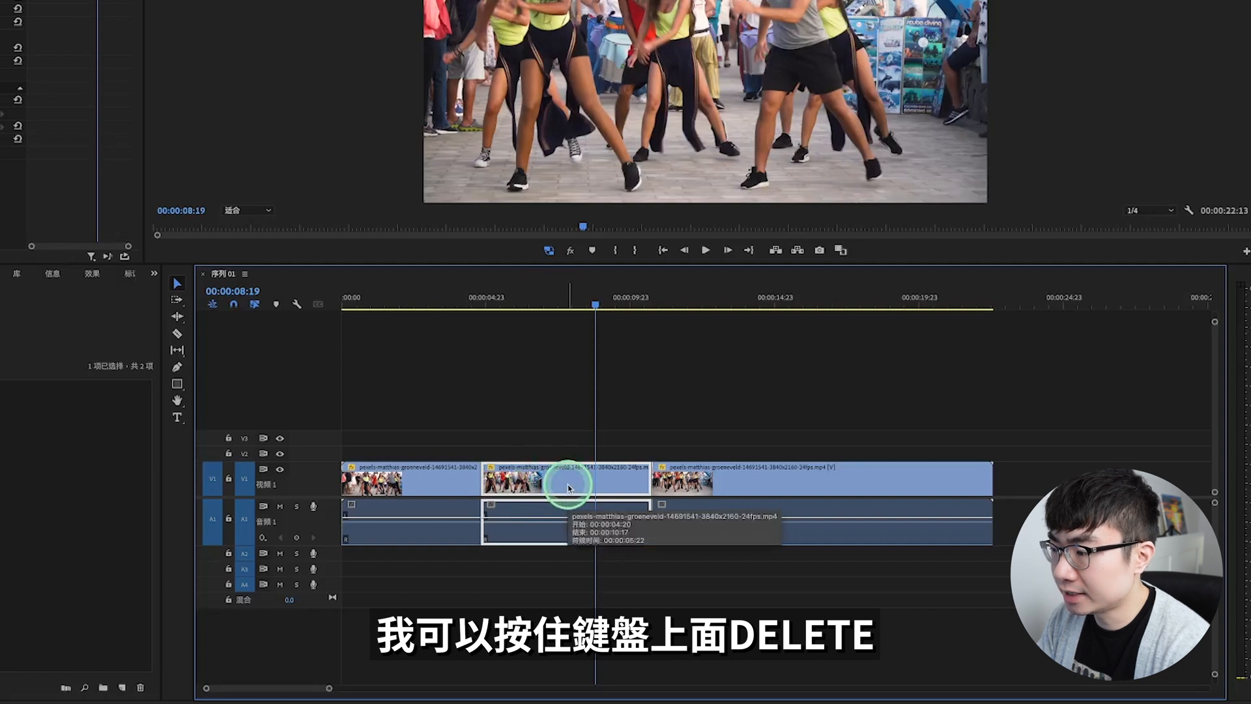
key(Delete)
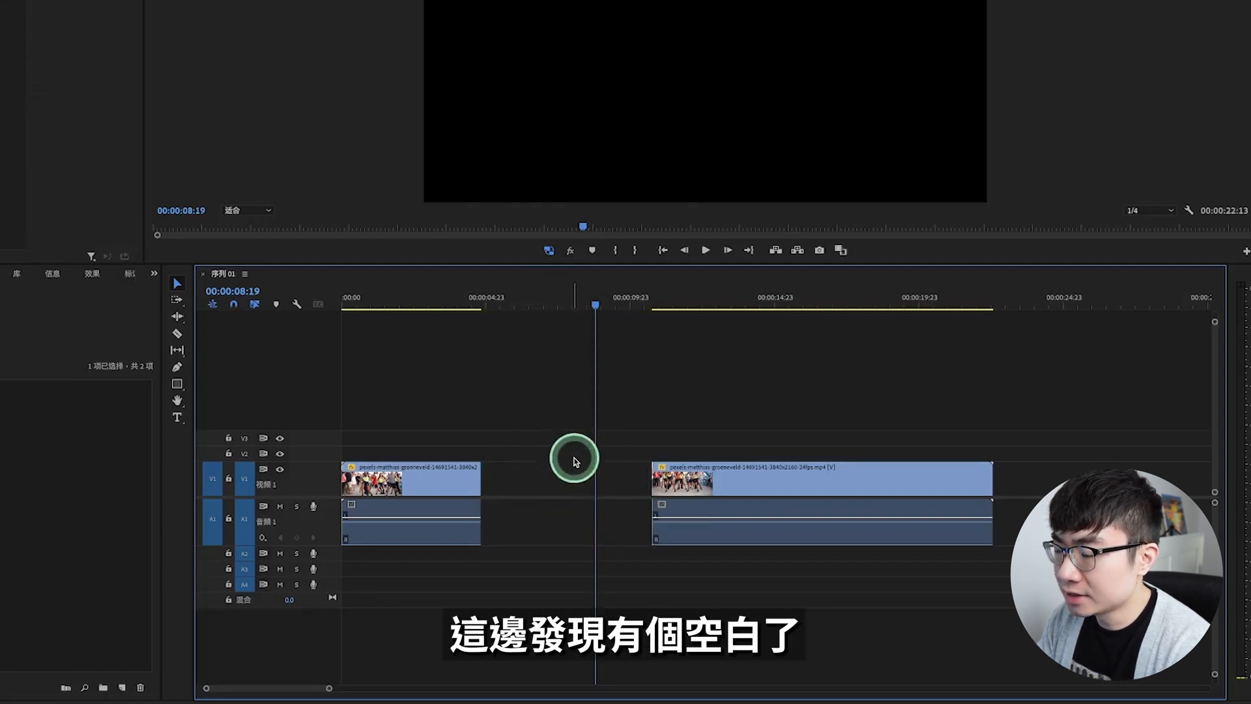
click(526, 483)
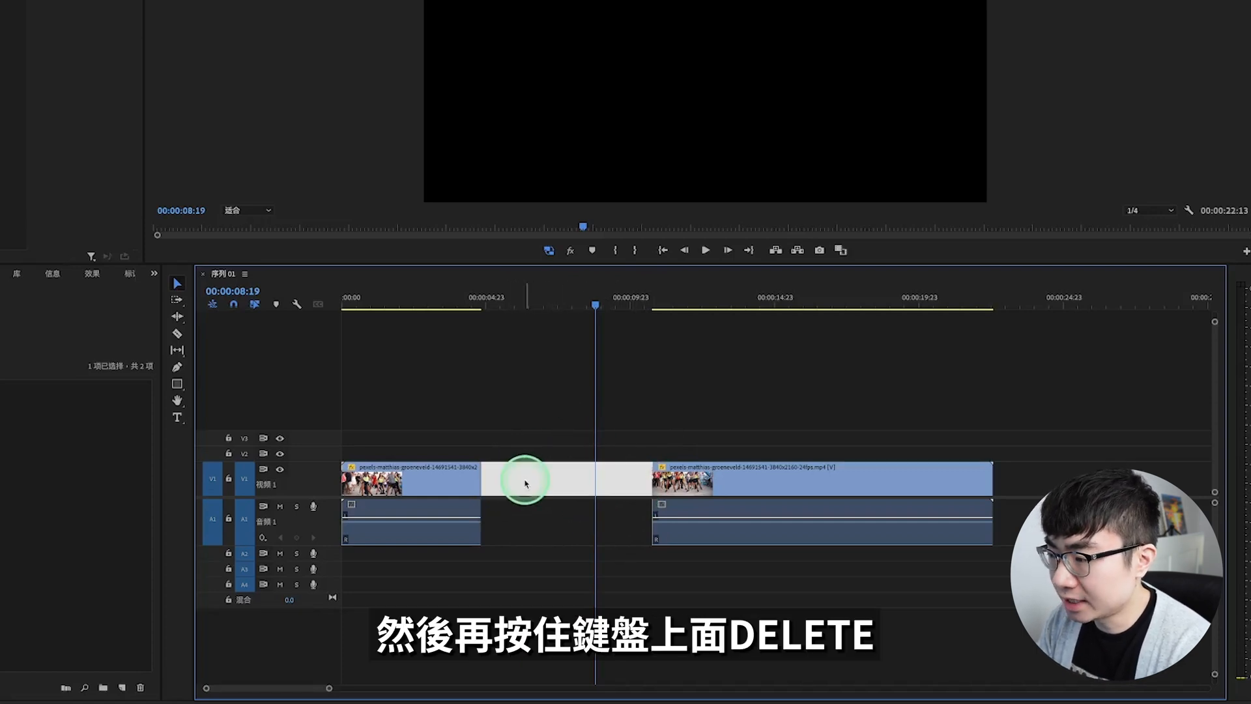
key(Delete)
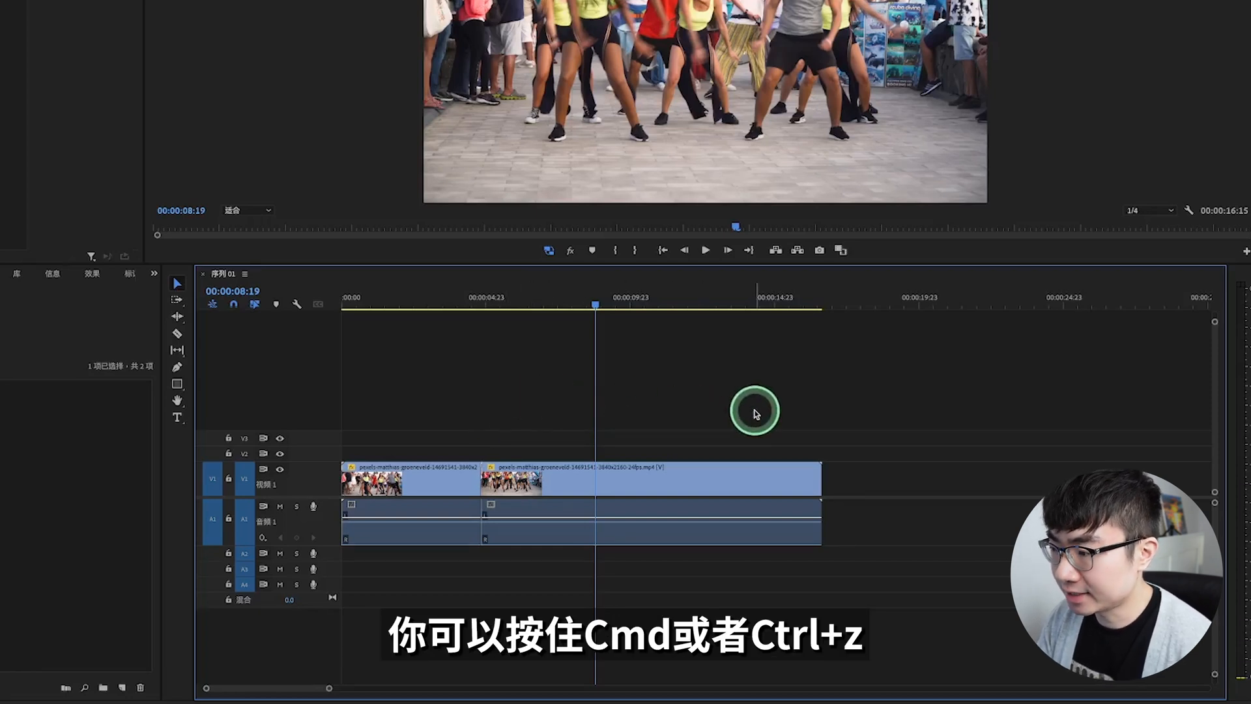
Step: Undo the gap removal, the segment deletion and both razor cuts
key(ctrl+z)
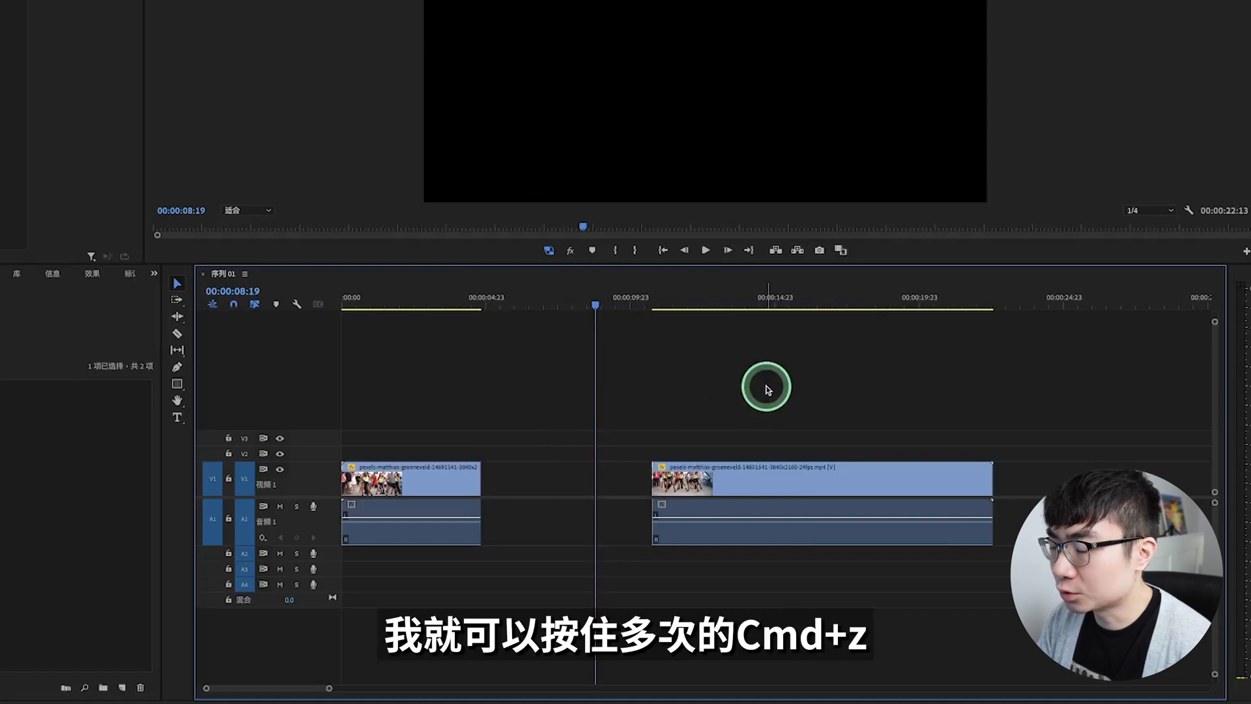
key(ctrl+z)
key(ctrl+z)
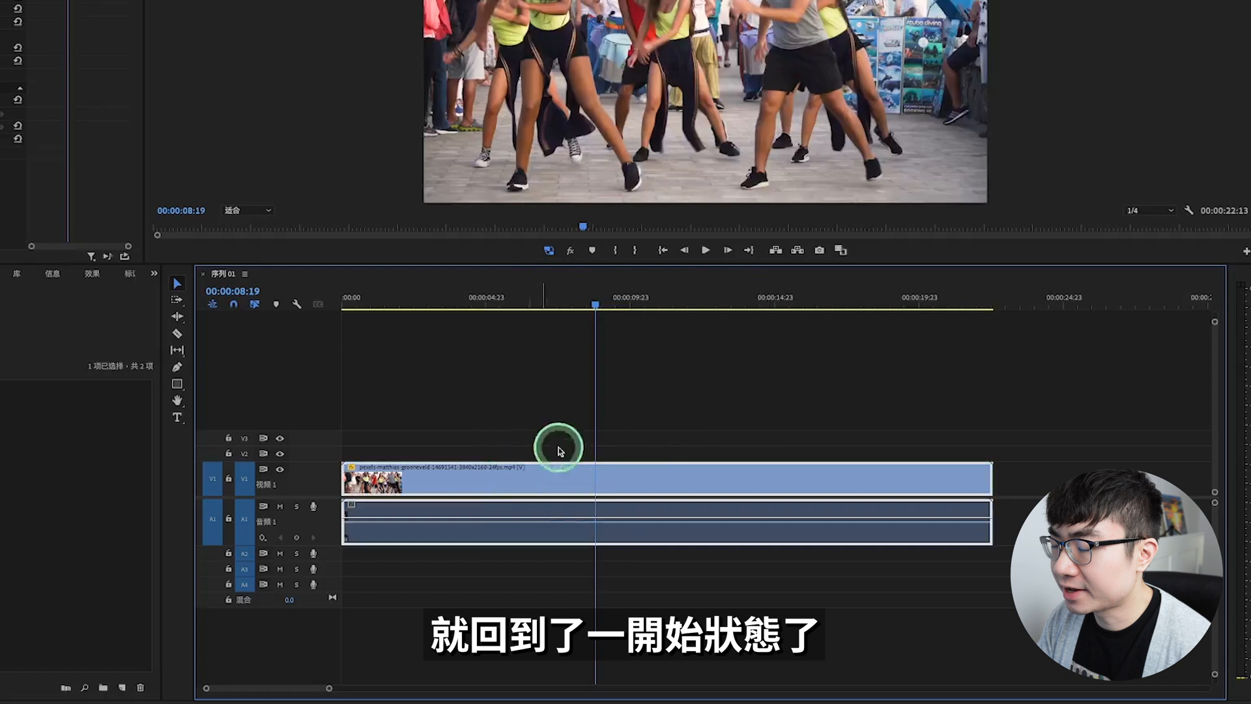
Step: Trim the clip's end back to about 00:00:14:14 and undo it, and trim about 5.5 seconds off its start and undo that too
click(905, 487)
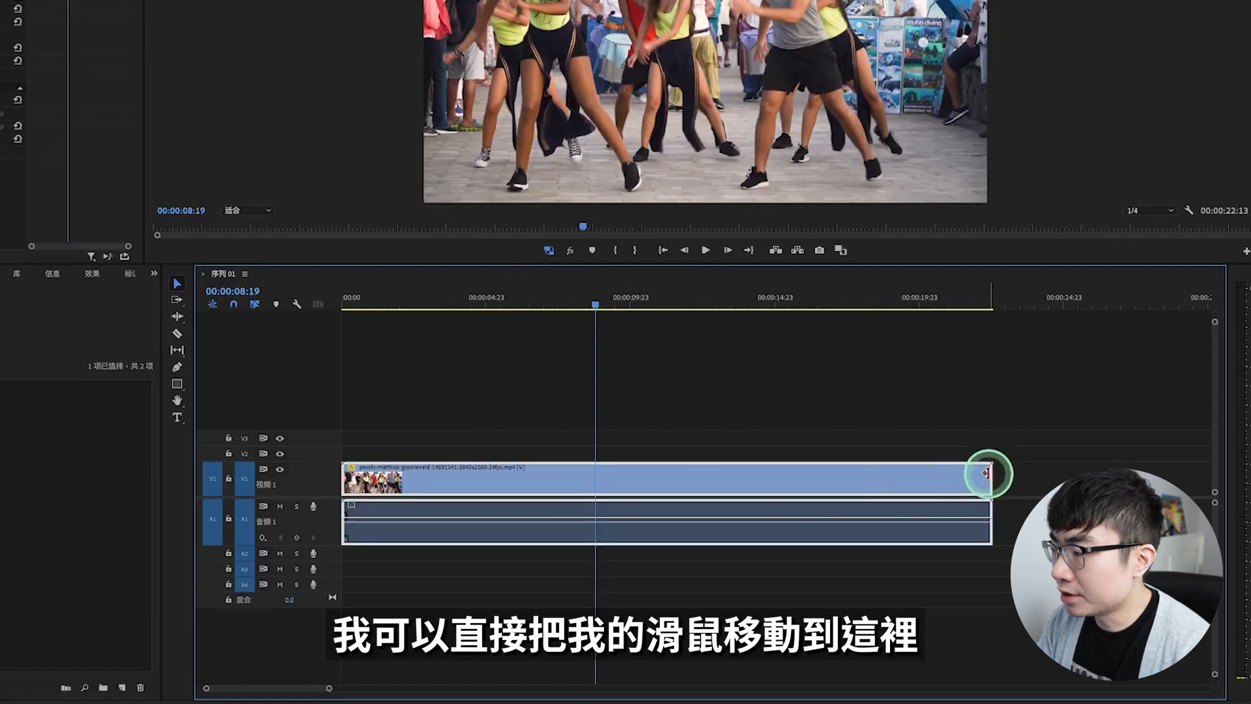
drag(989, 474, 761, 475)
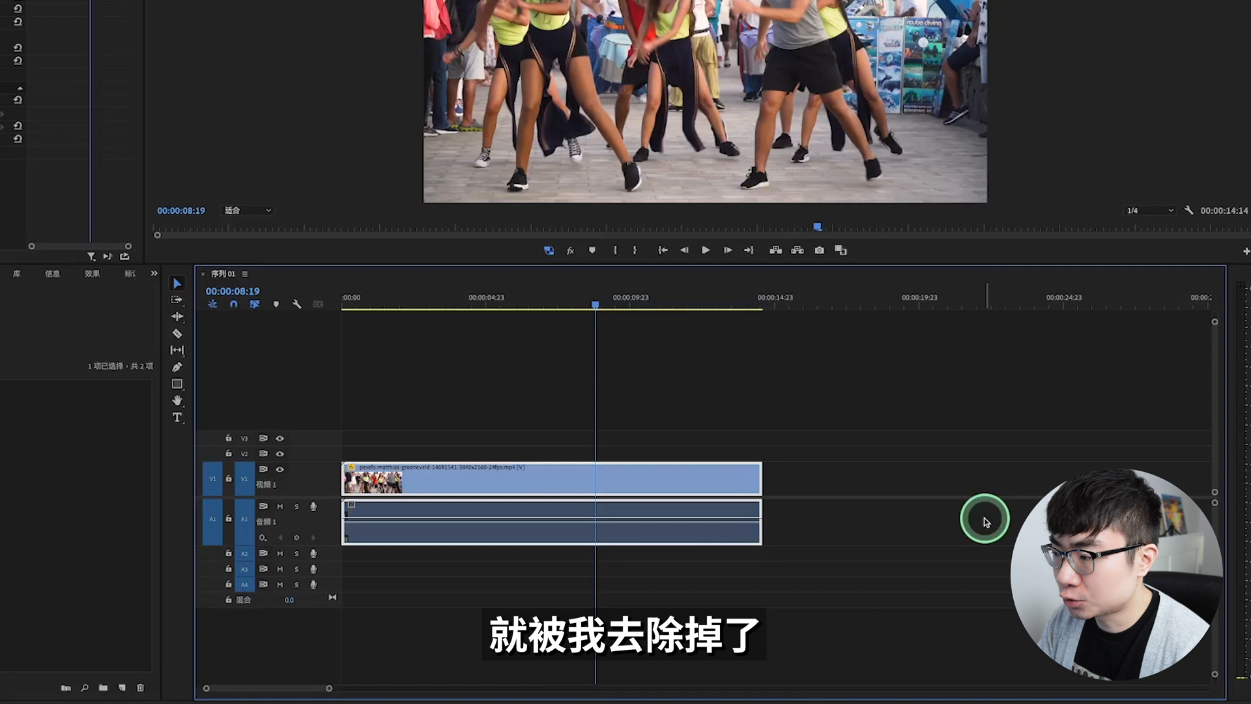
key(ctrl+z)
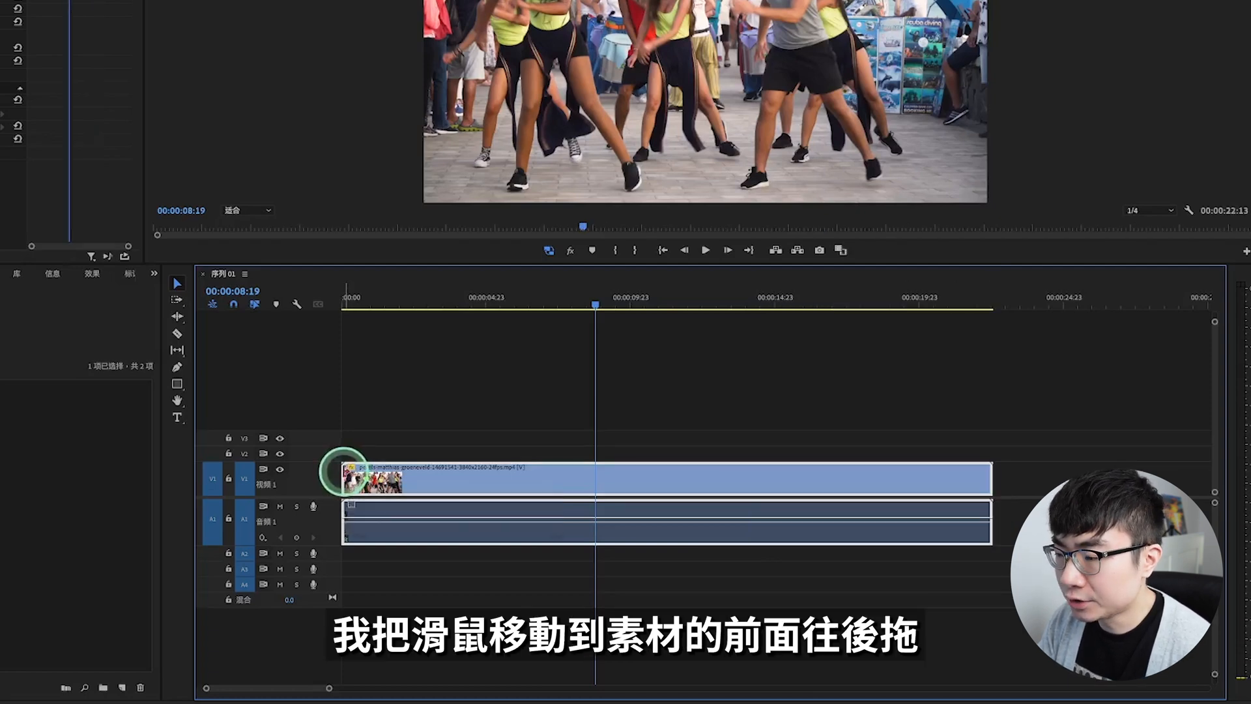
drag(344, 474, 503, 478)
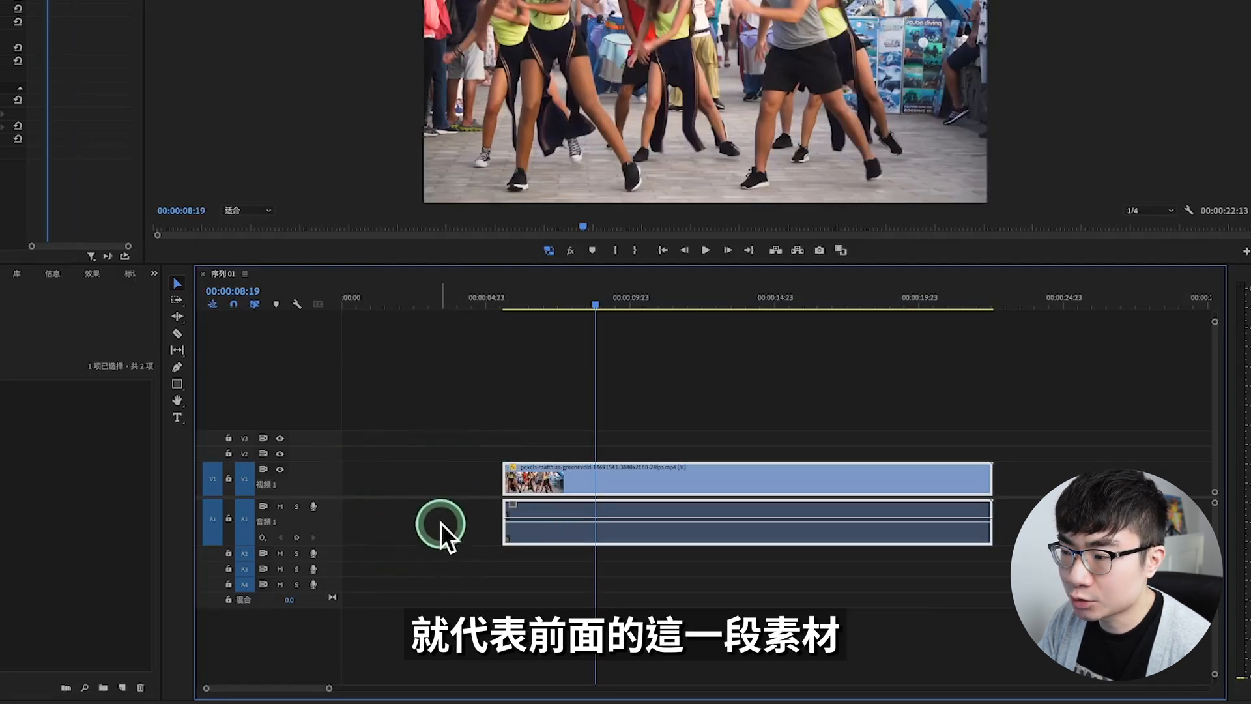
key(ctrl+z)
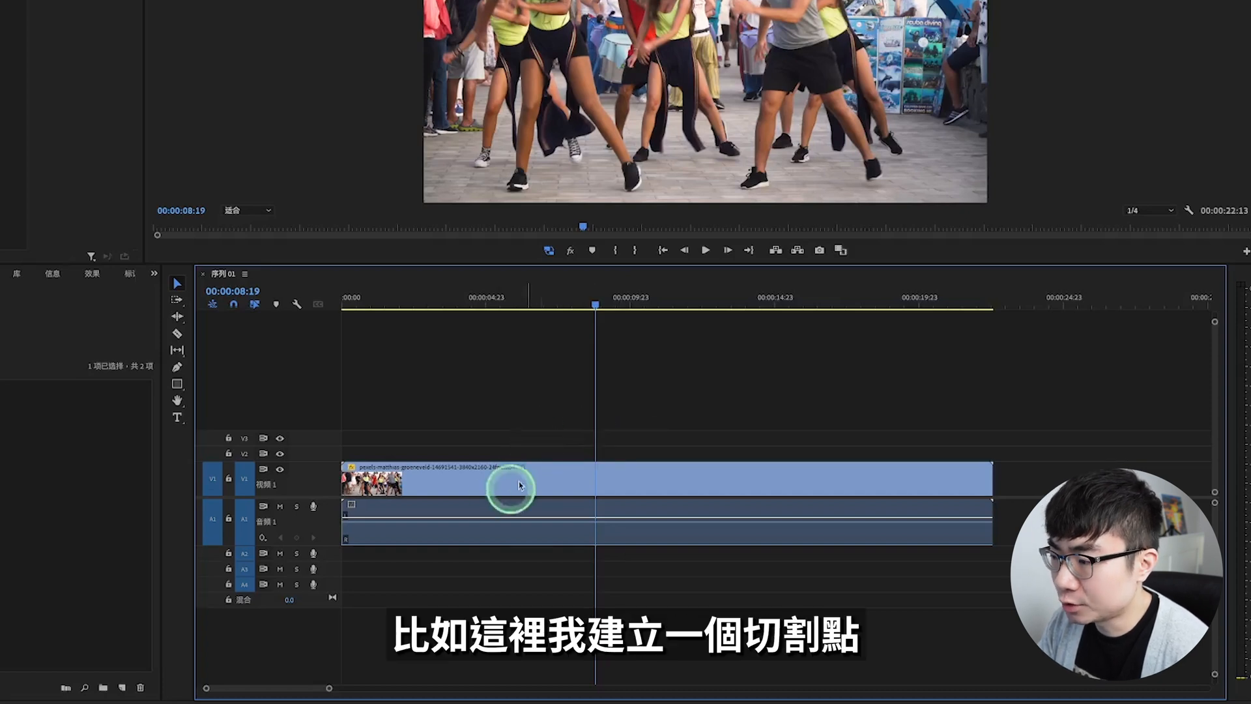
Step: Cut the clip before 00:00:08:19, ripple-trim the previous edit to that playhead position, and ripple-trim the next edit to the playhead at 00:00:12:23
ctrl+click(510, 503)
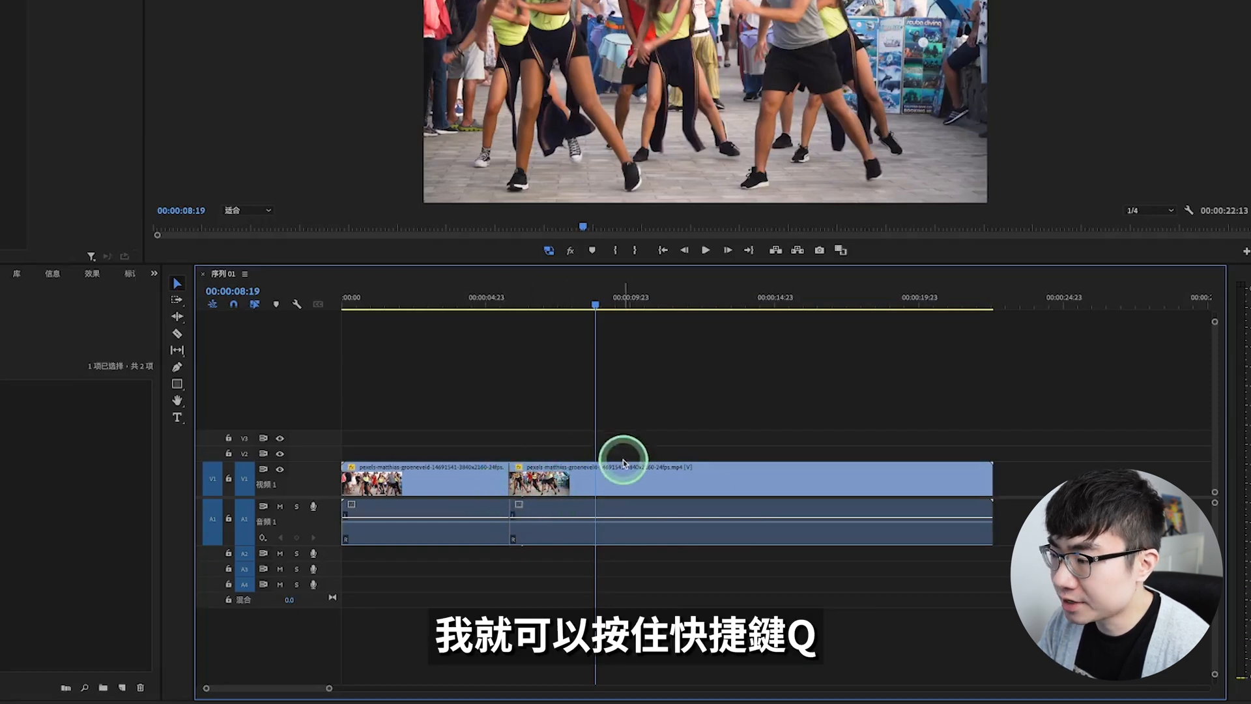
key(q)
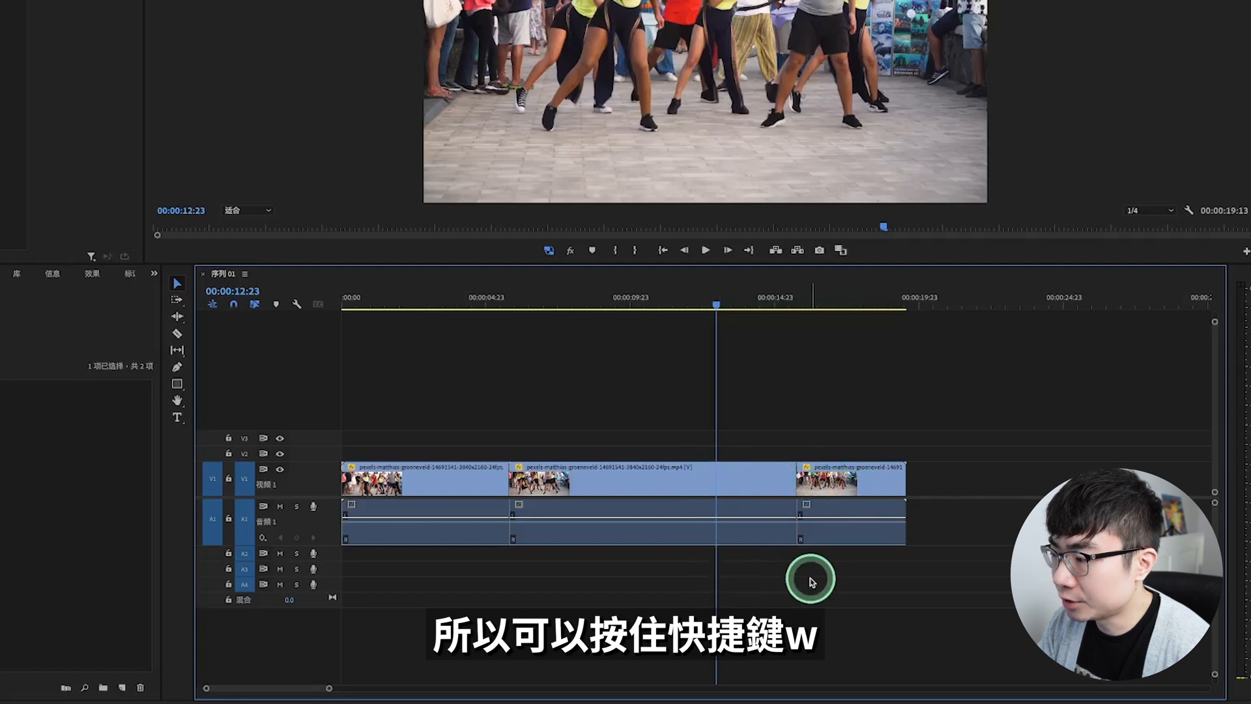
key(w)
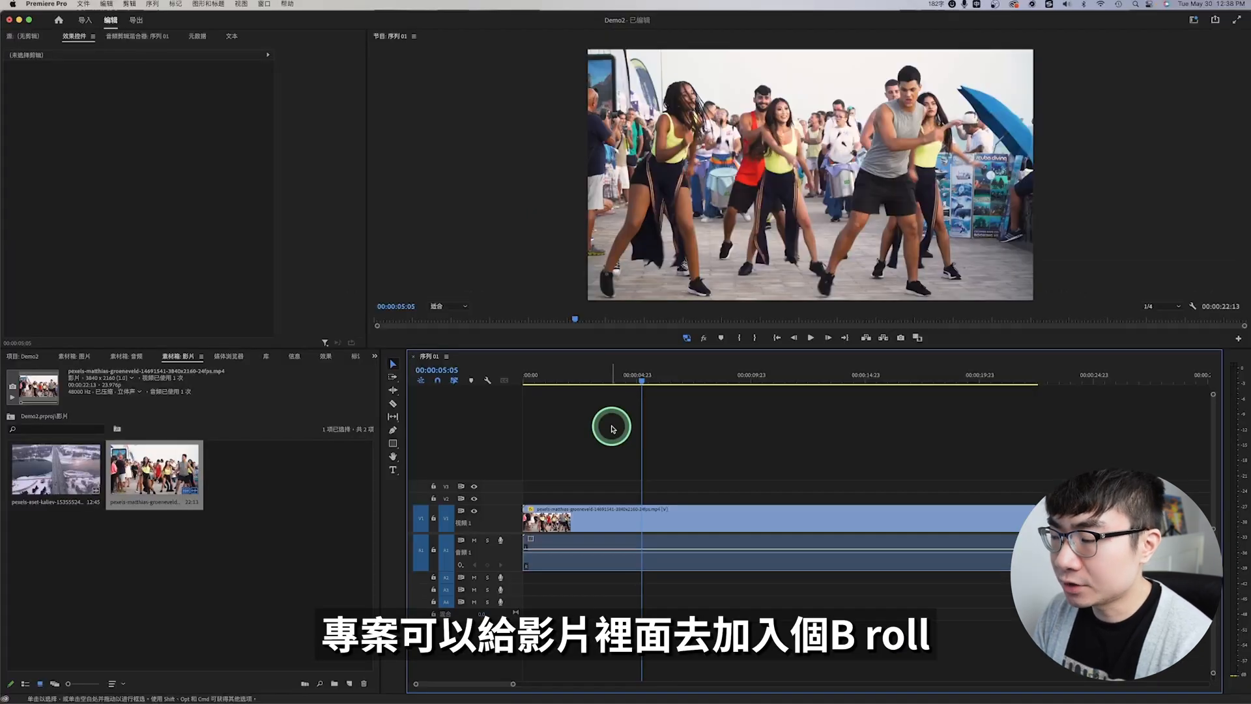
Step: Open the aerial bridge clip for preview and mark its in point at 00:00:04:41 and out point at 00:00:08:03
click(556, 520)
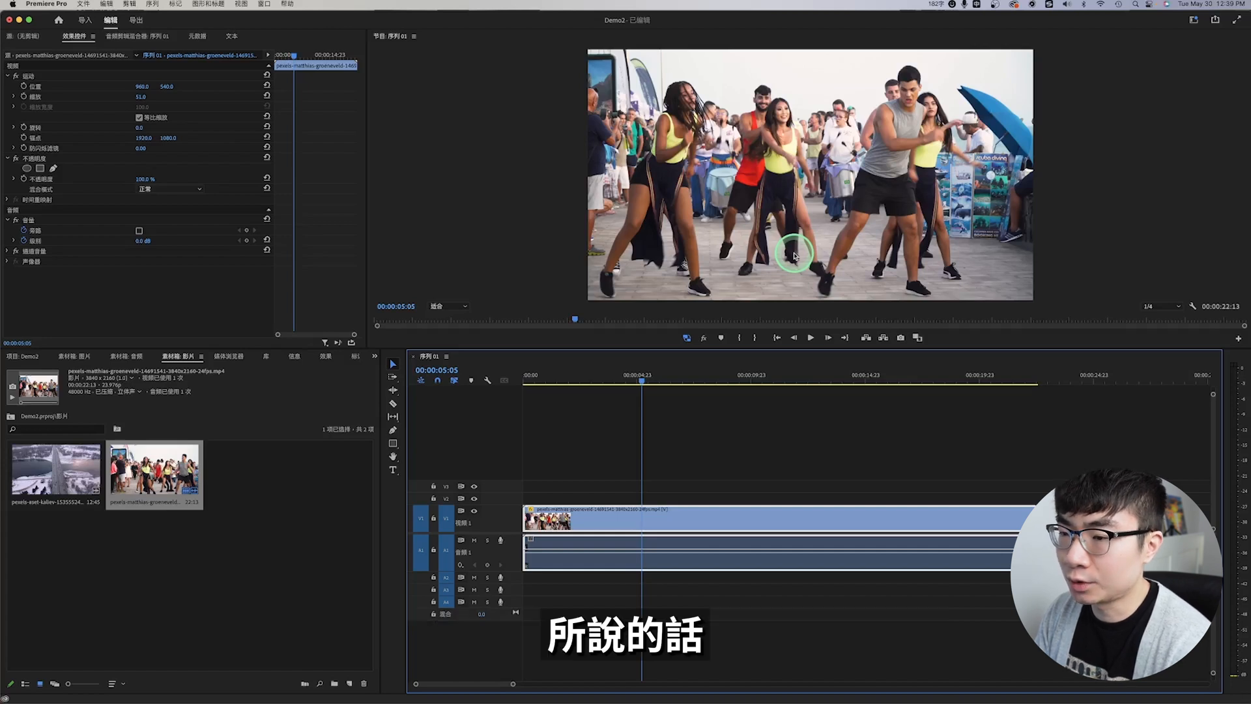
click(50, 483)
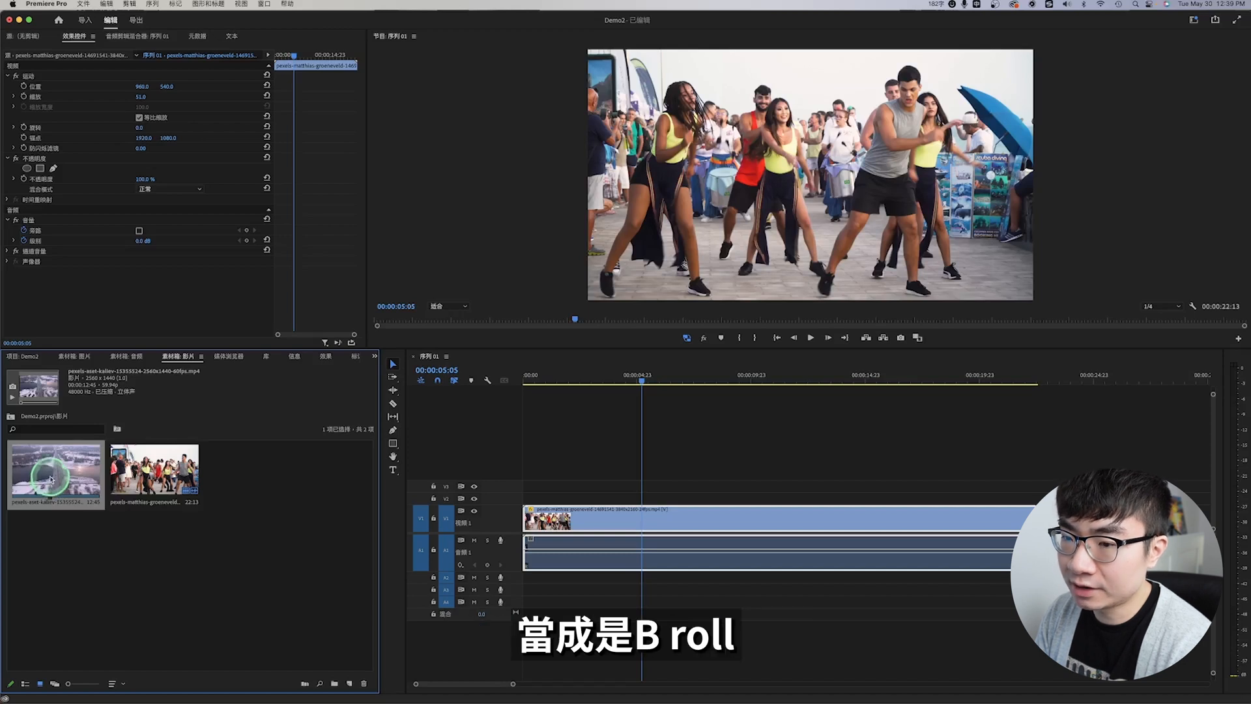
double_click(50, 483)
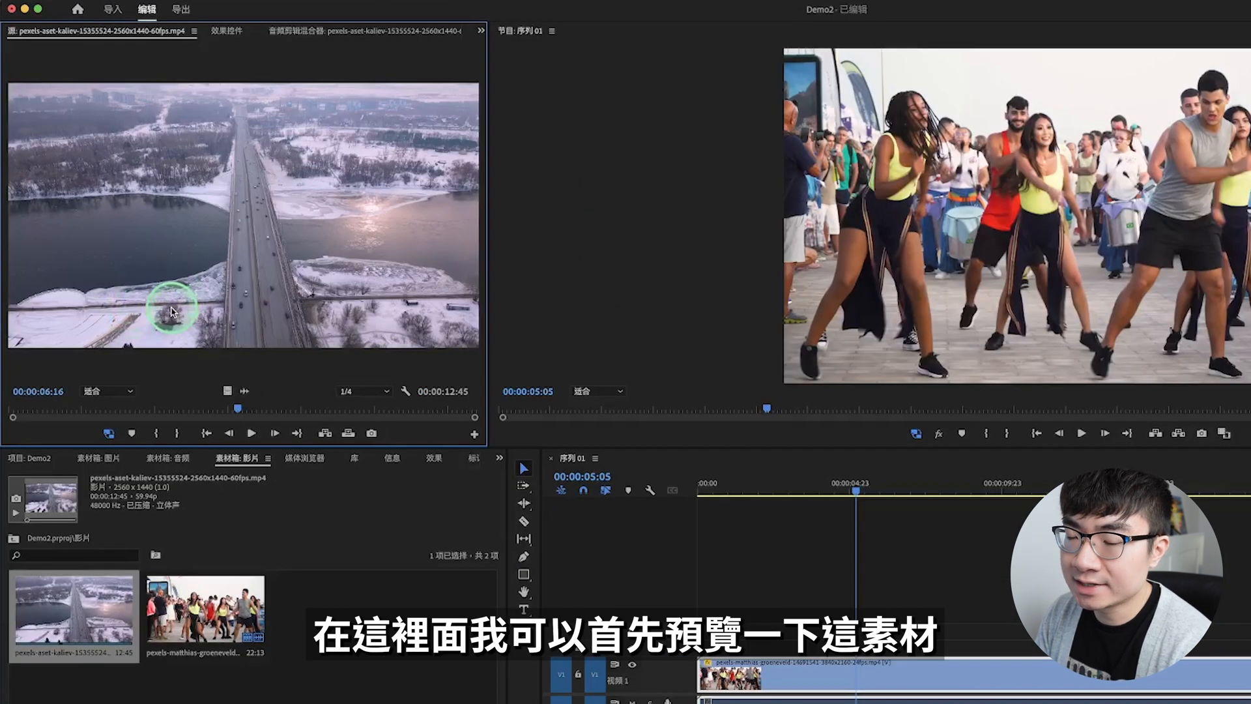
drag(238, 409, 178, 412)
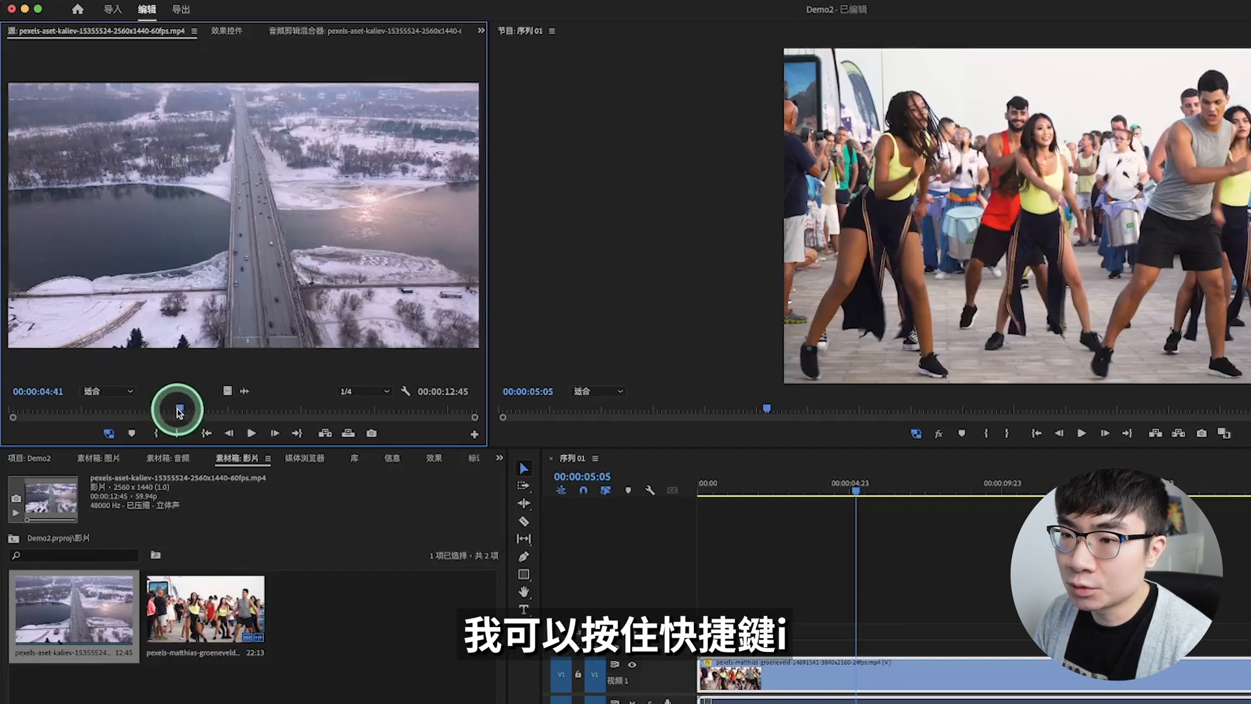
key(i)
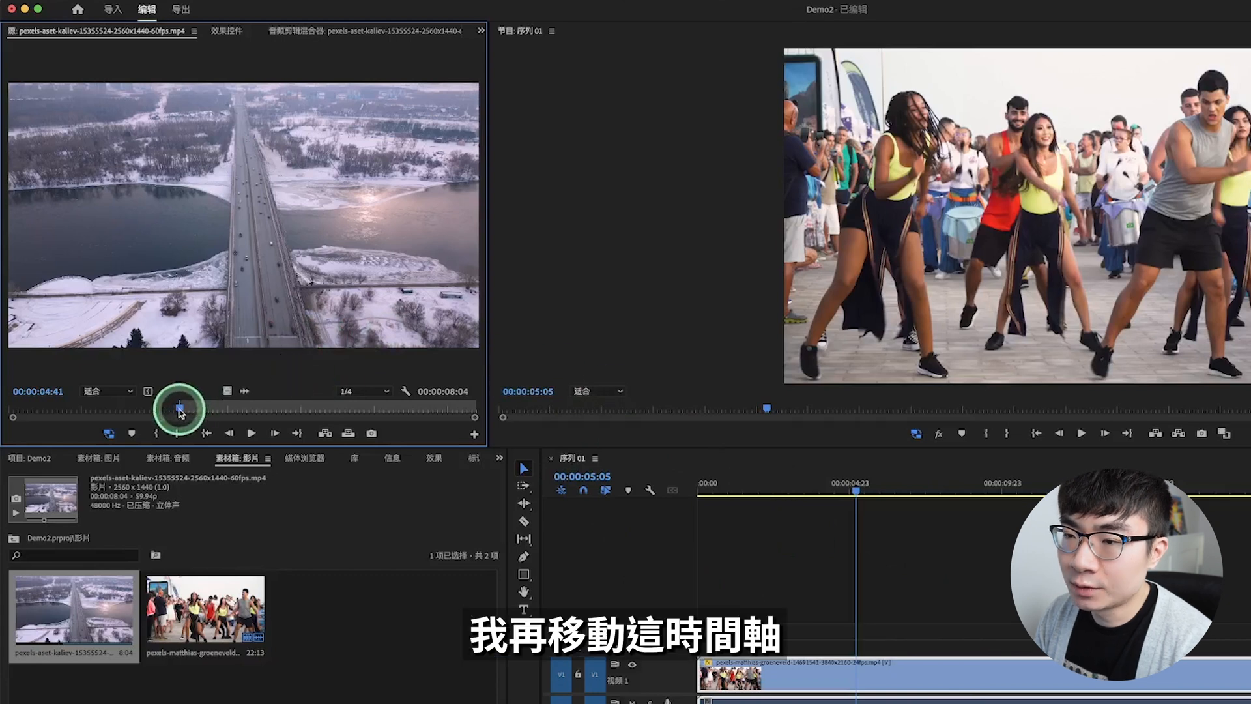
drag(179, 412, 299, 408)
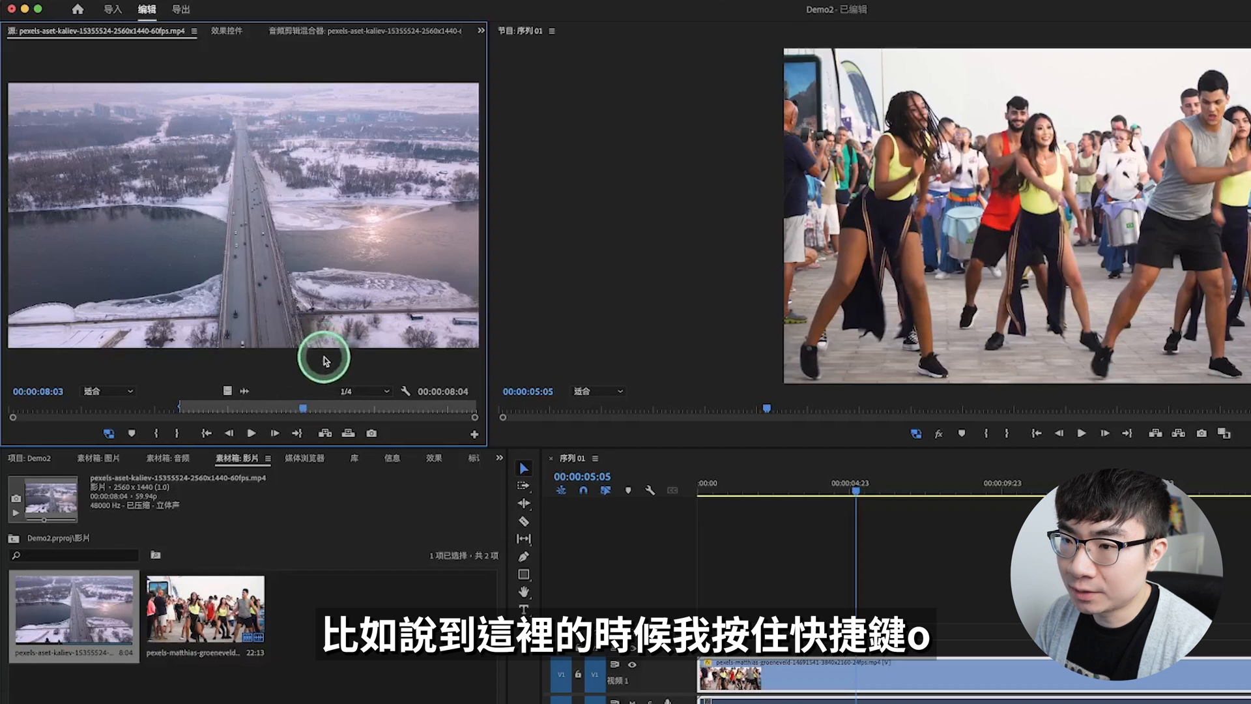
key(o)
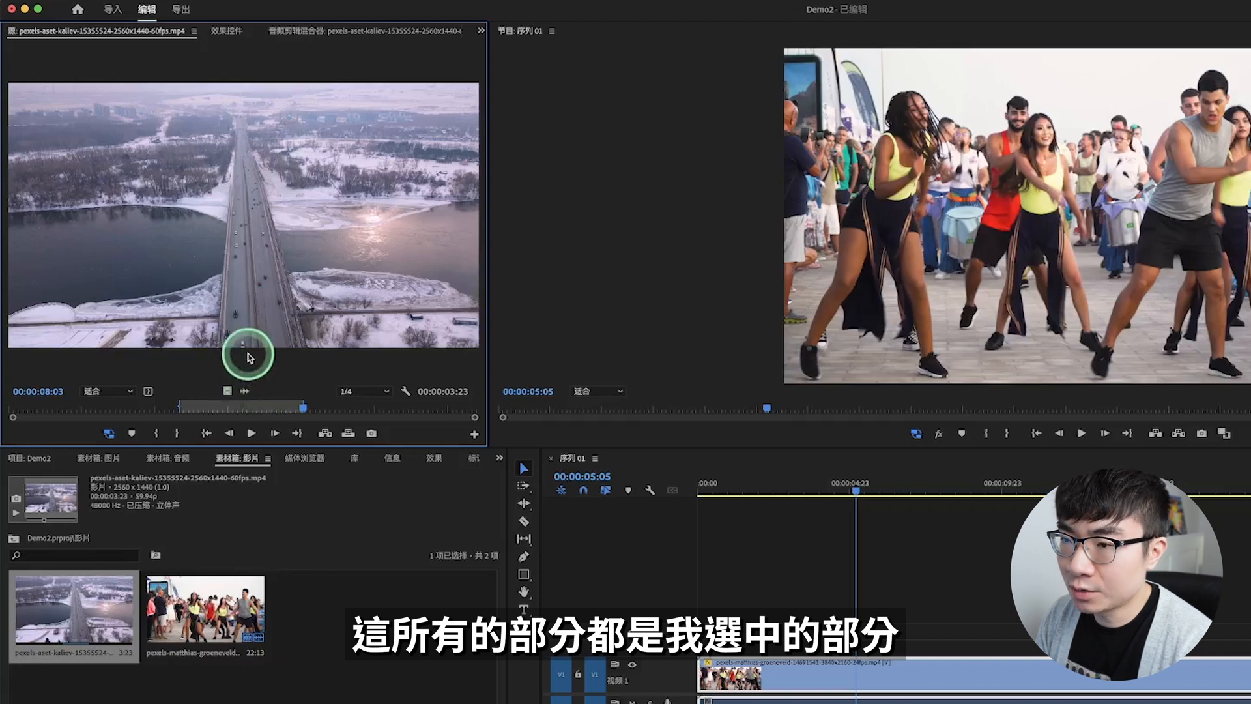
Step: Try placing the marked bridge range on the timeline whole, as video only on V2, and as audio only on A3
drag(253, 357, 862, 642)
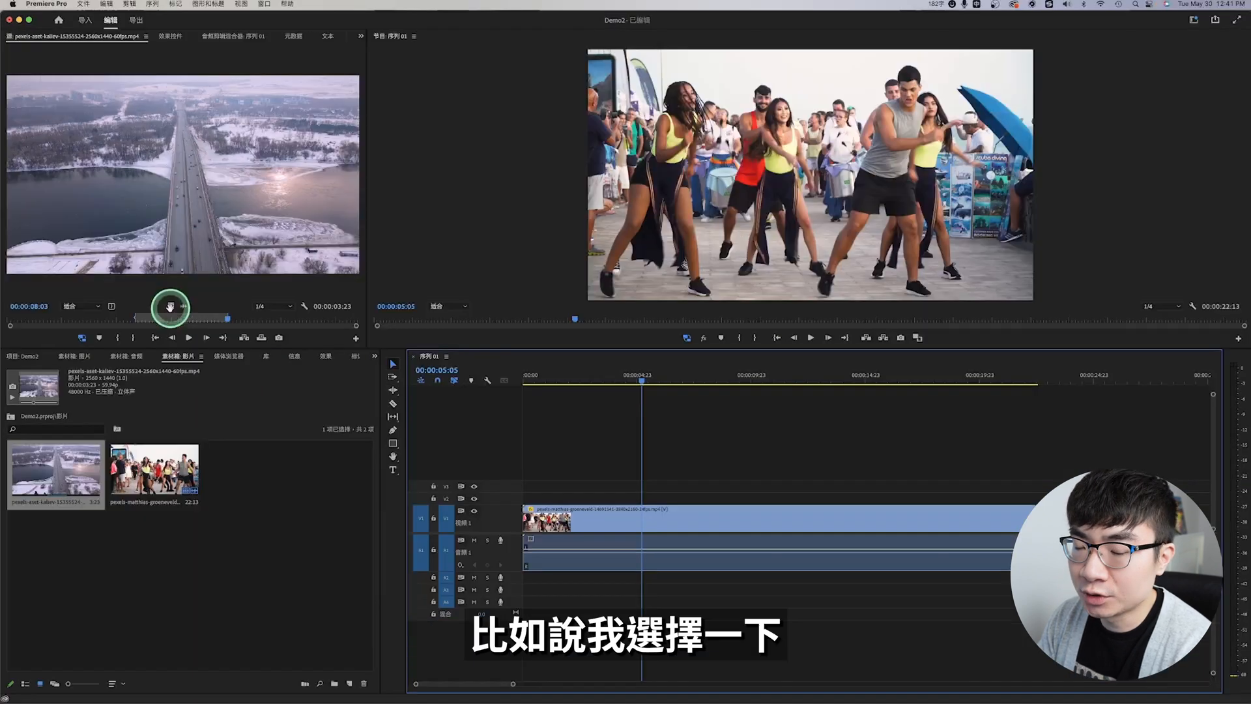
drag(169, 306, 655, 502)
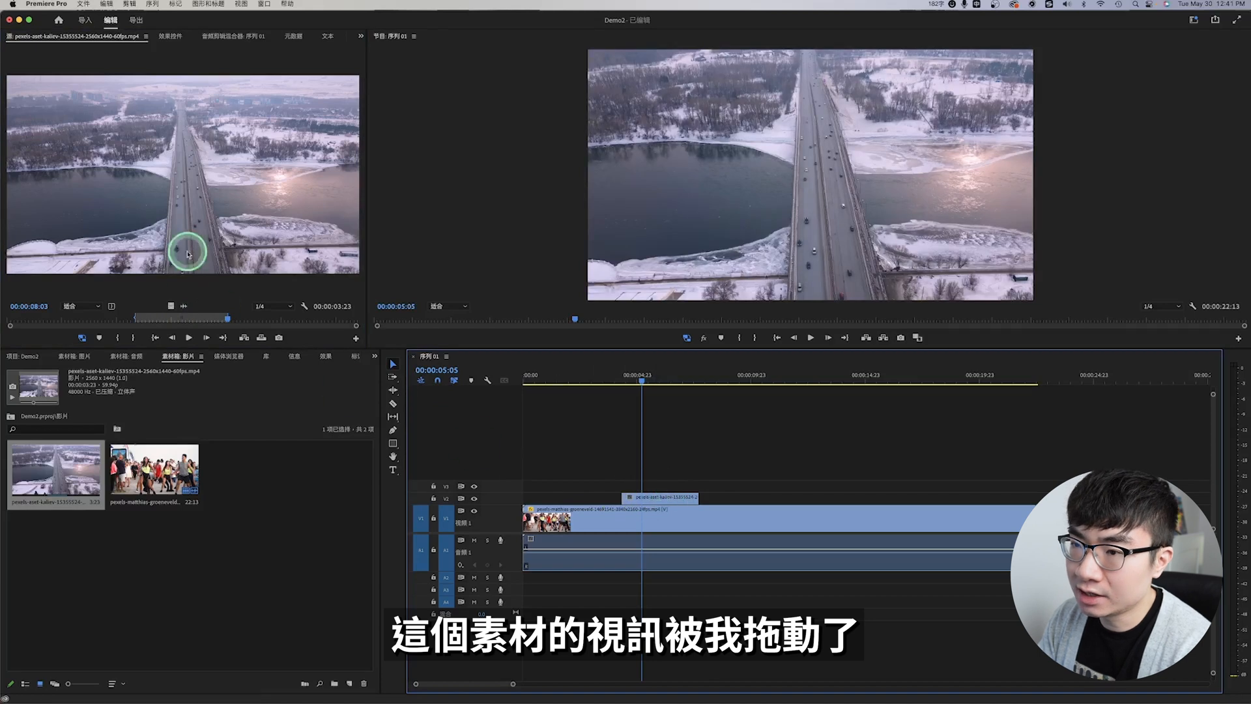
drag(186, 305, 186, 304)
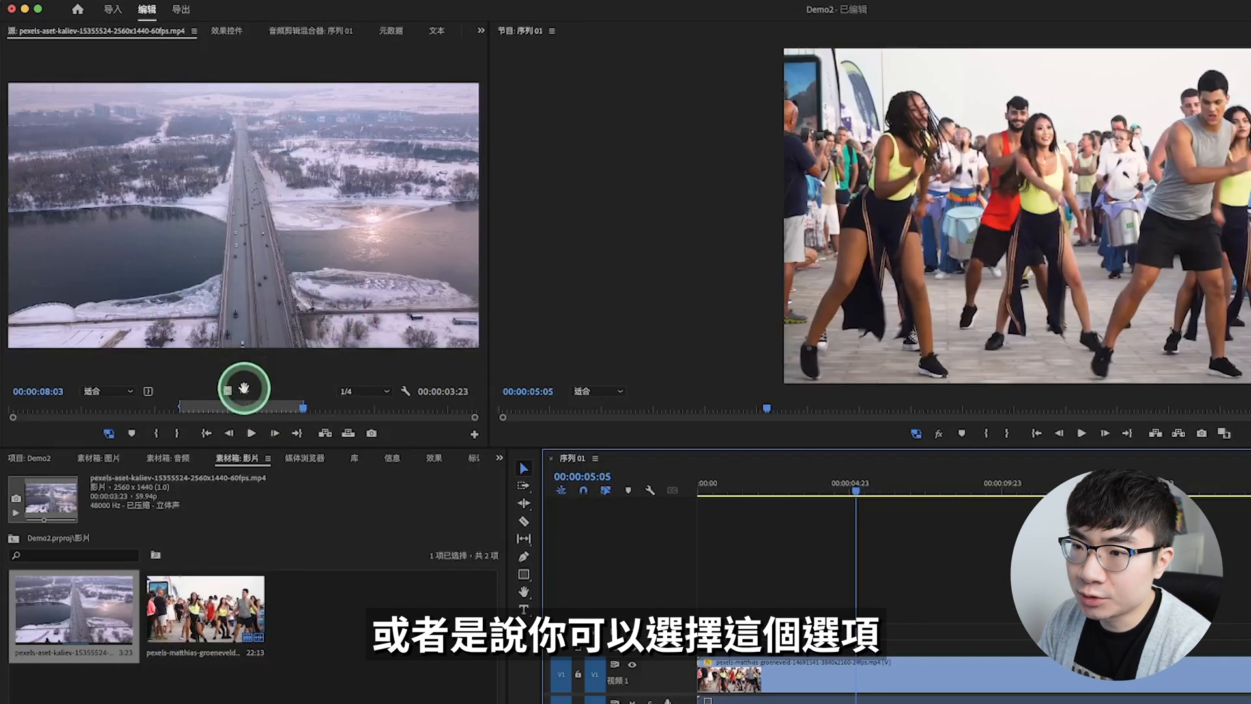
drag(244, 390, 909, 703)
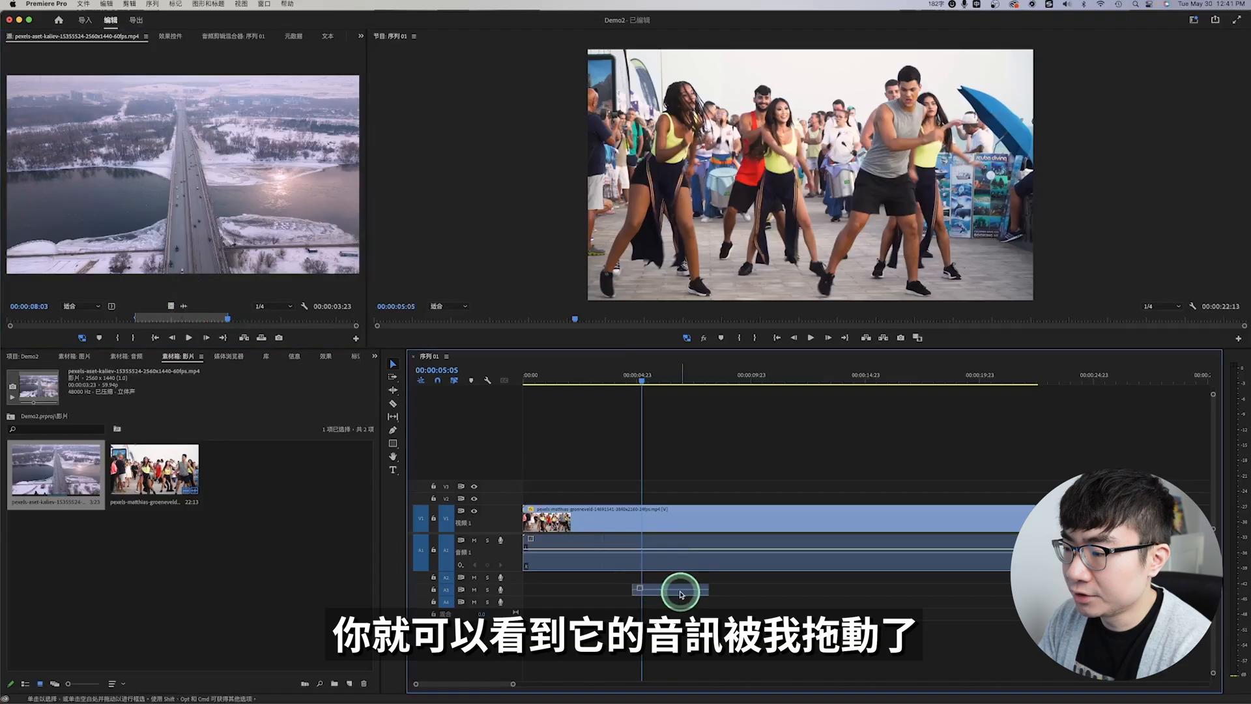
drag(677, 595, 671, 591)
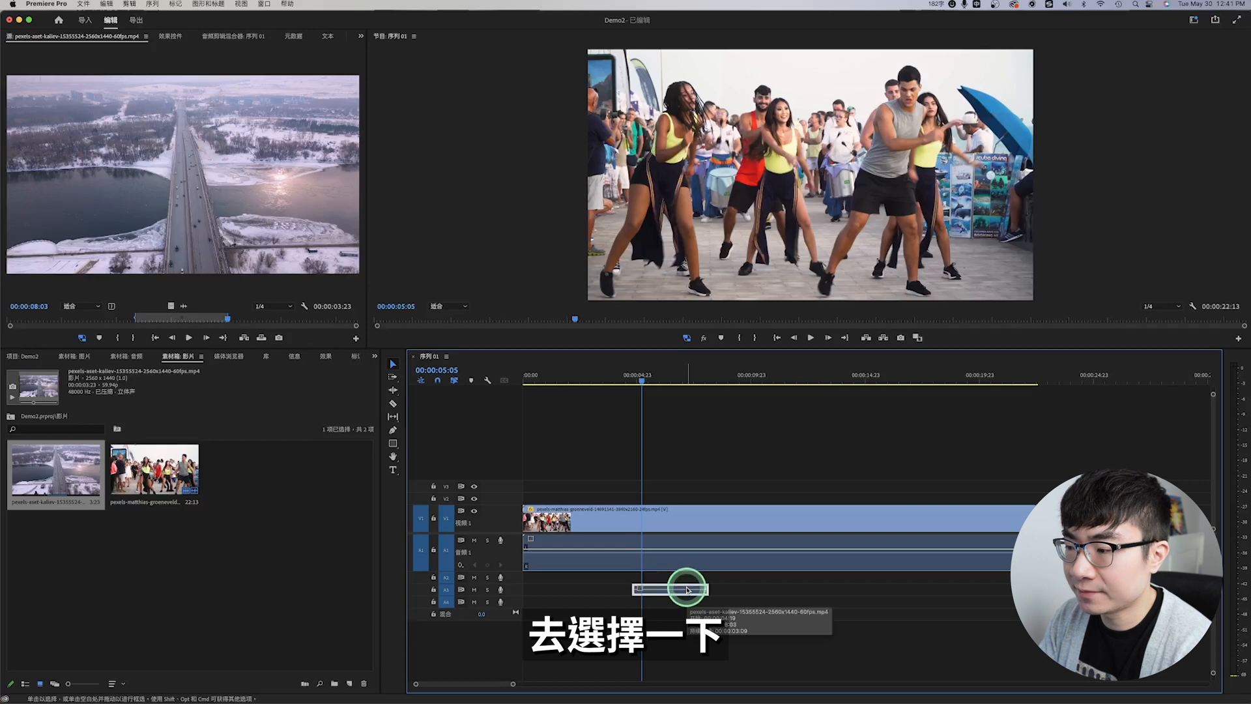
Step: Place only the video of the marked bridge range on V2 above the dance clip, spanning the playhead at 00:00:05:05
drag(688, 590, 664, 474)
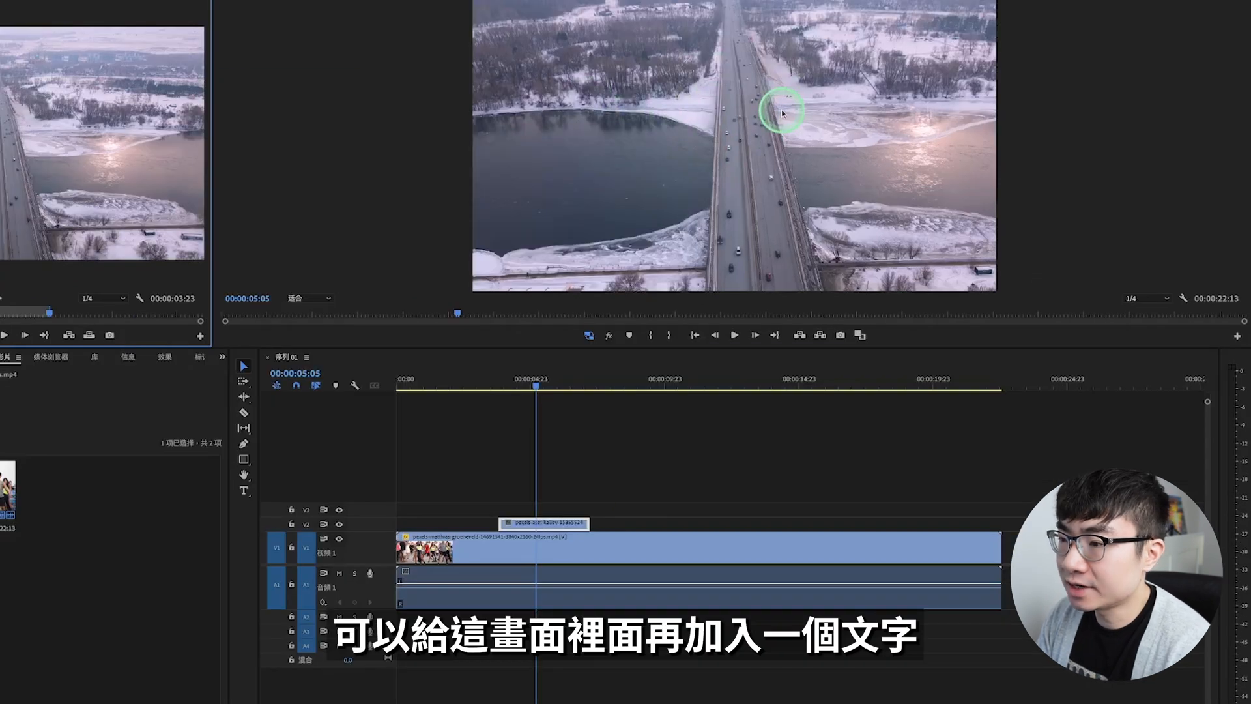
Step: Add the title text 冬日的風景 over the bridge footage at the playhead with the Type tool
click(245, 492)
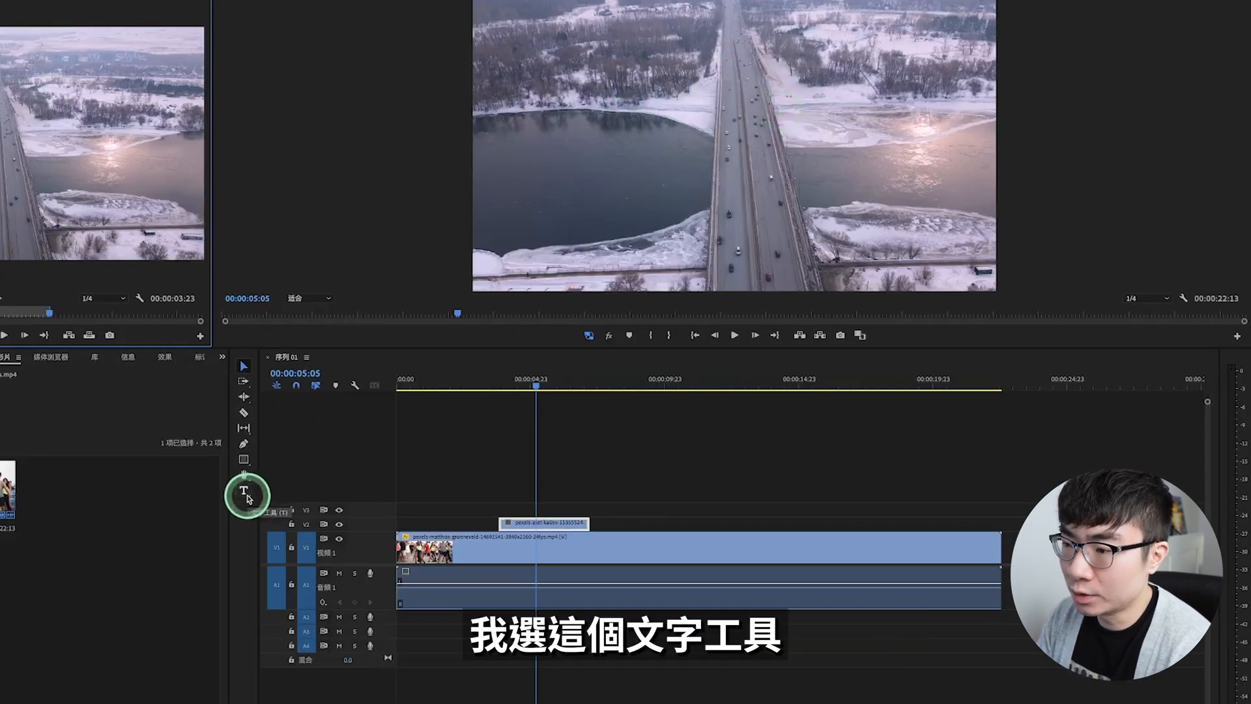
click(649, 133)
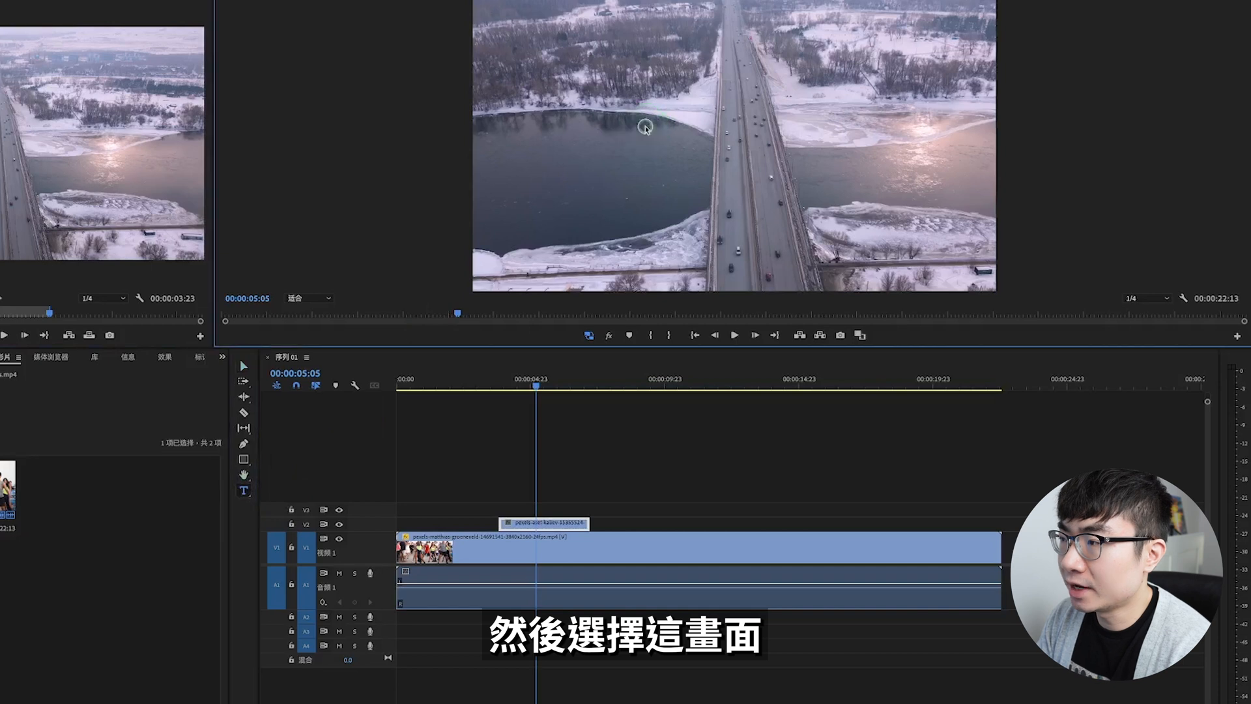
text(冬日的風景)
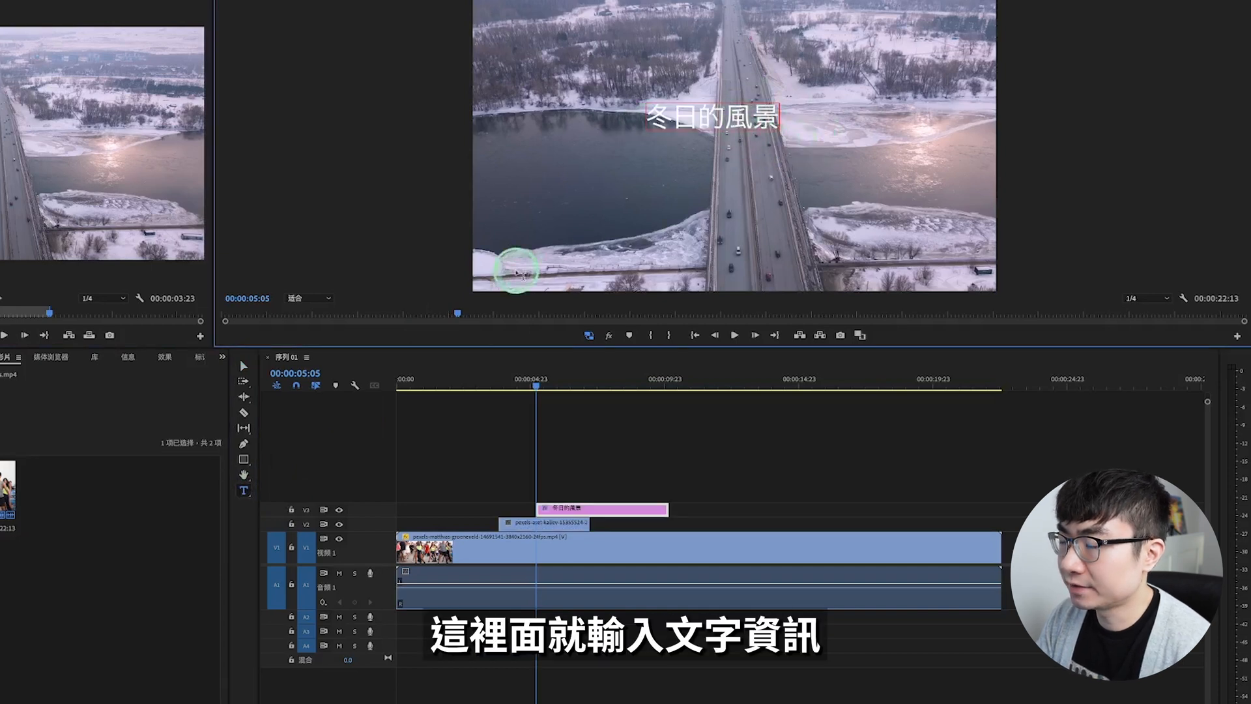
Step: Enlarge the 冬日的風景 title to nearly twice its size and centre it in the frame
click(244, 366)
drag(734, 119, 764, 148)
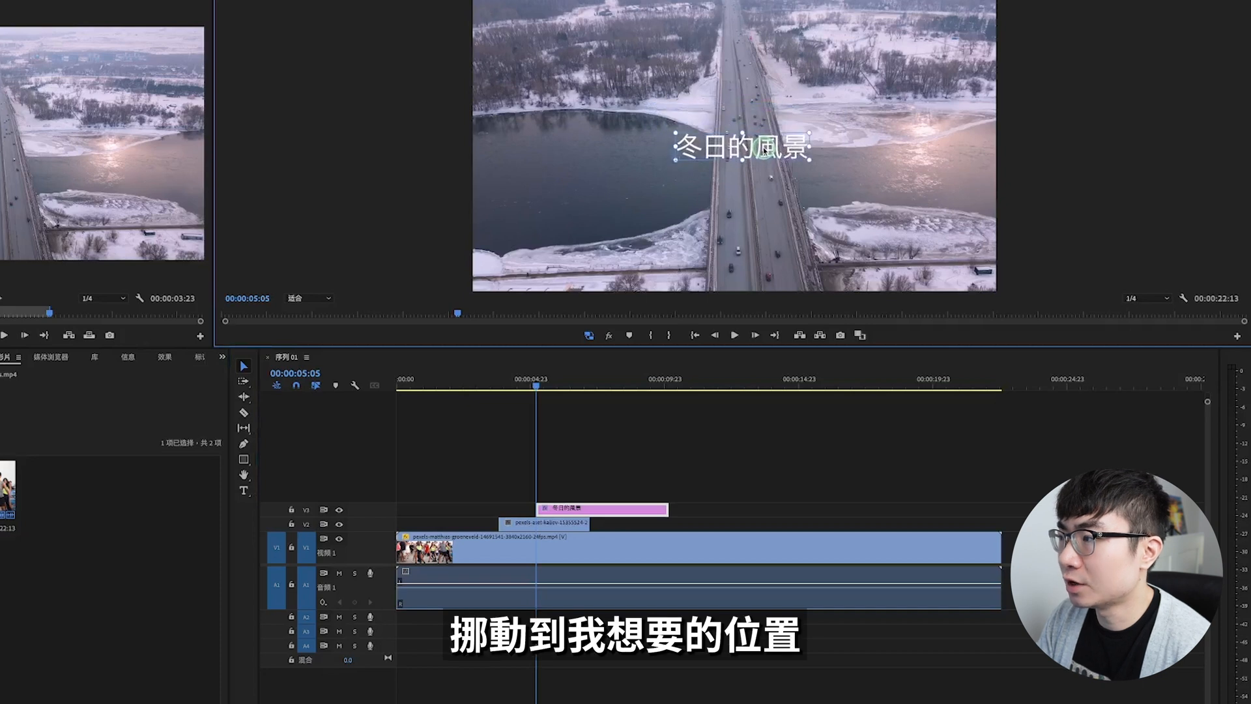
drag(809, 157, 924, 160)
click(789, 135)
drag(845, 136, 788, 139)
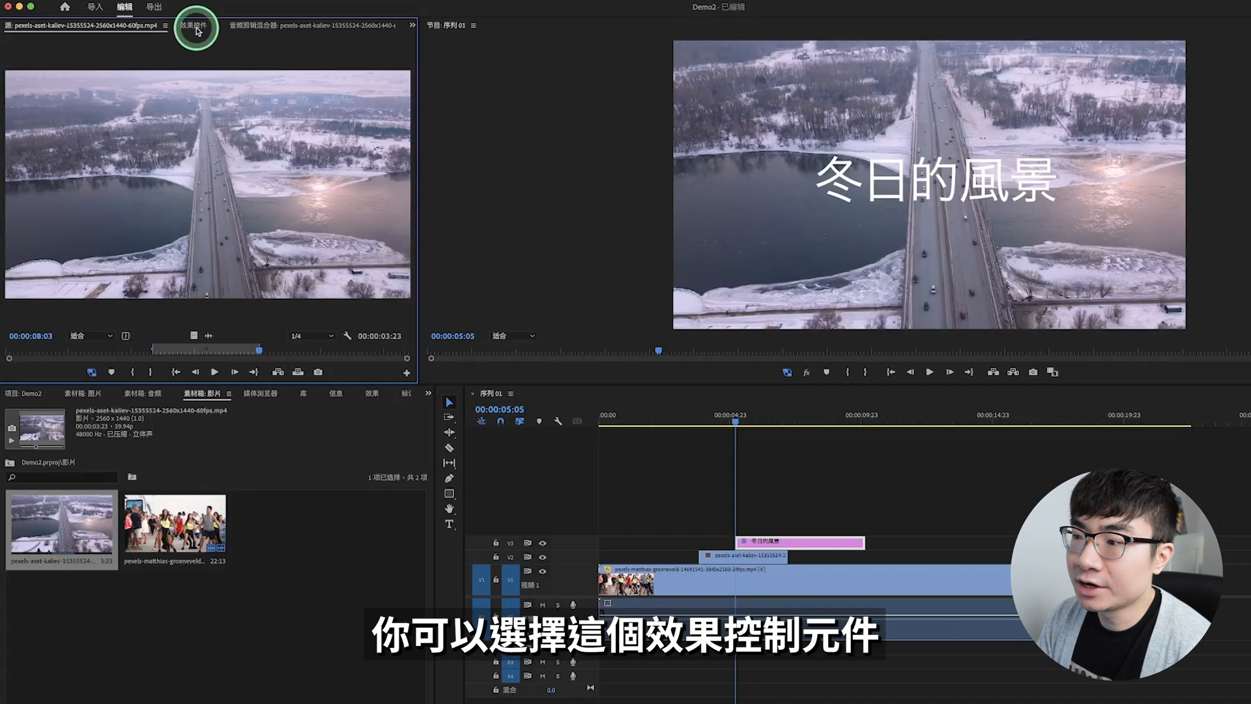
Step: Set the title graphic's vector motion scale to 116, try a 32° rotation, and select the title text in the frame
click(197, 31)
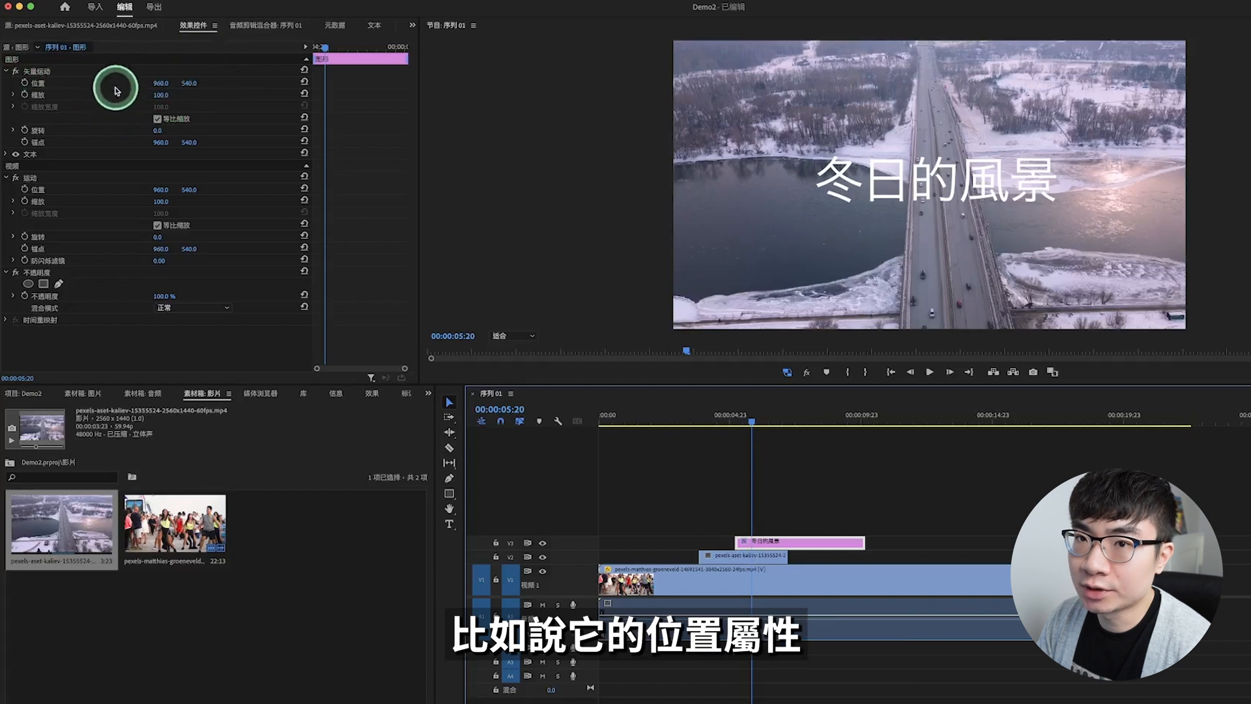
drag(162, 95, 161, 131)
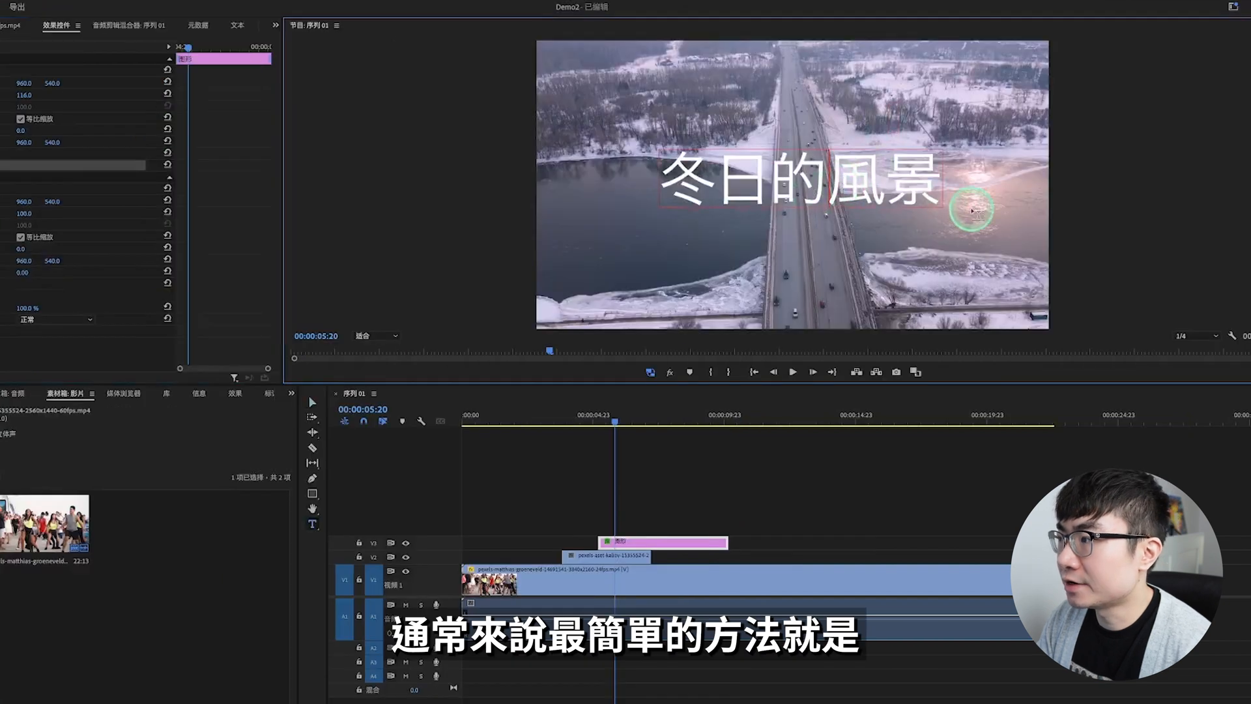
click(942, 207)
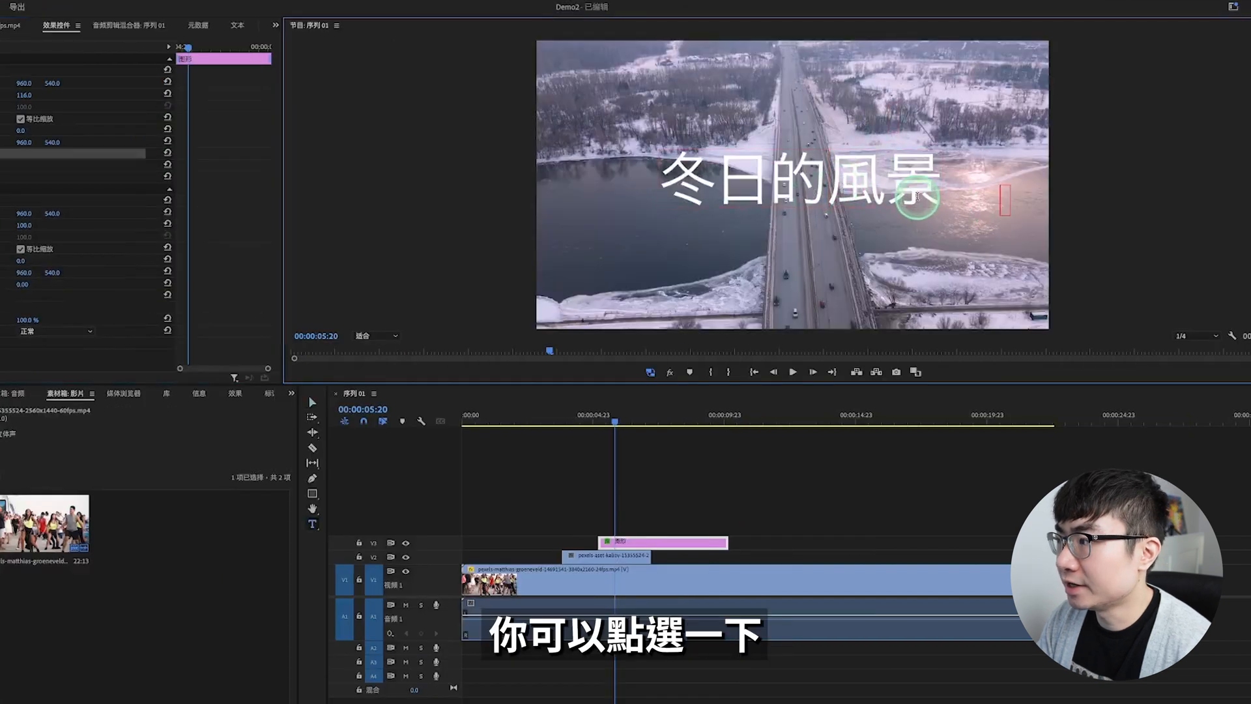
click(913, 202)
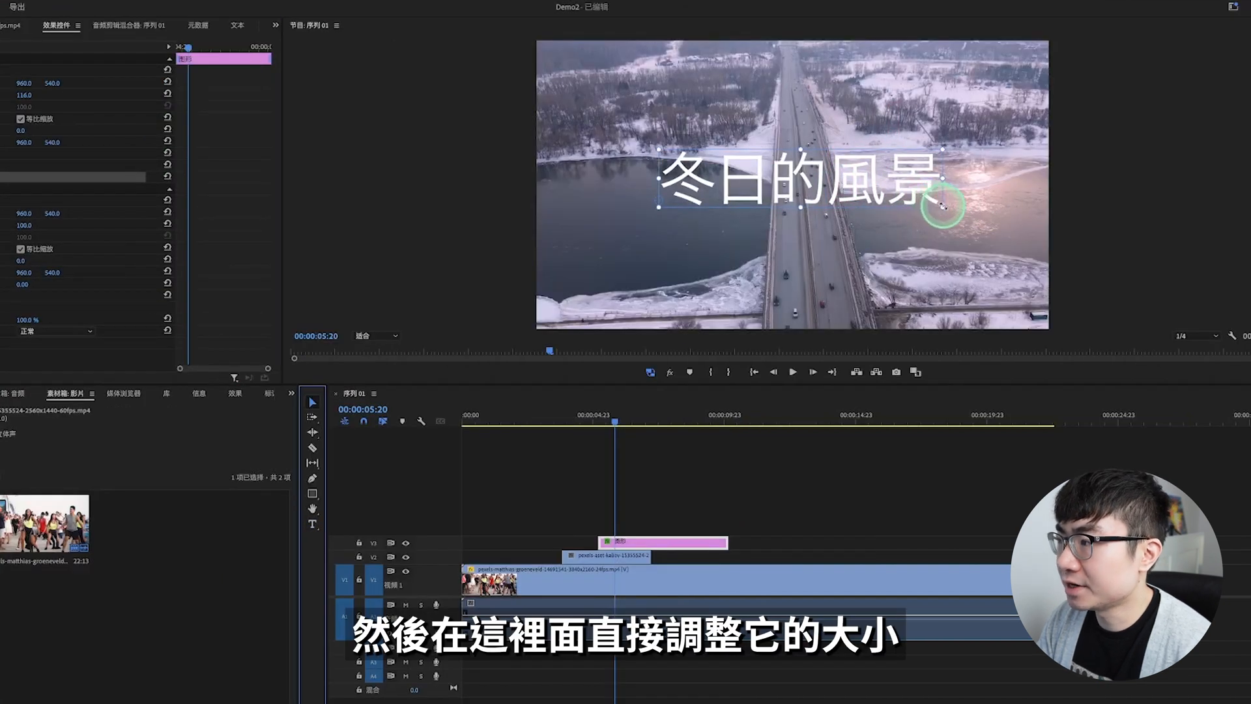
Step: Move the title clip on V3 to the B-roll clip's start and trim its end to match the B-roll's end
click(691, 541)
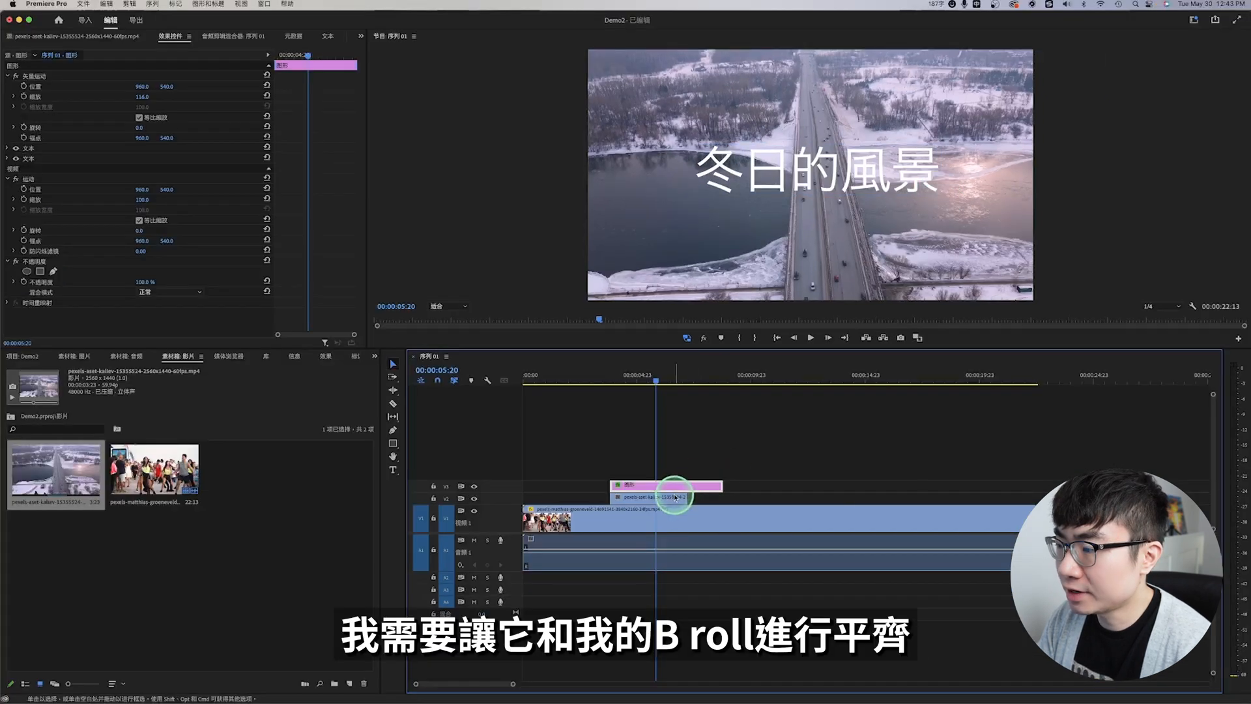
drag(721, 486, 687, 487)
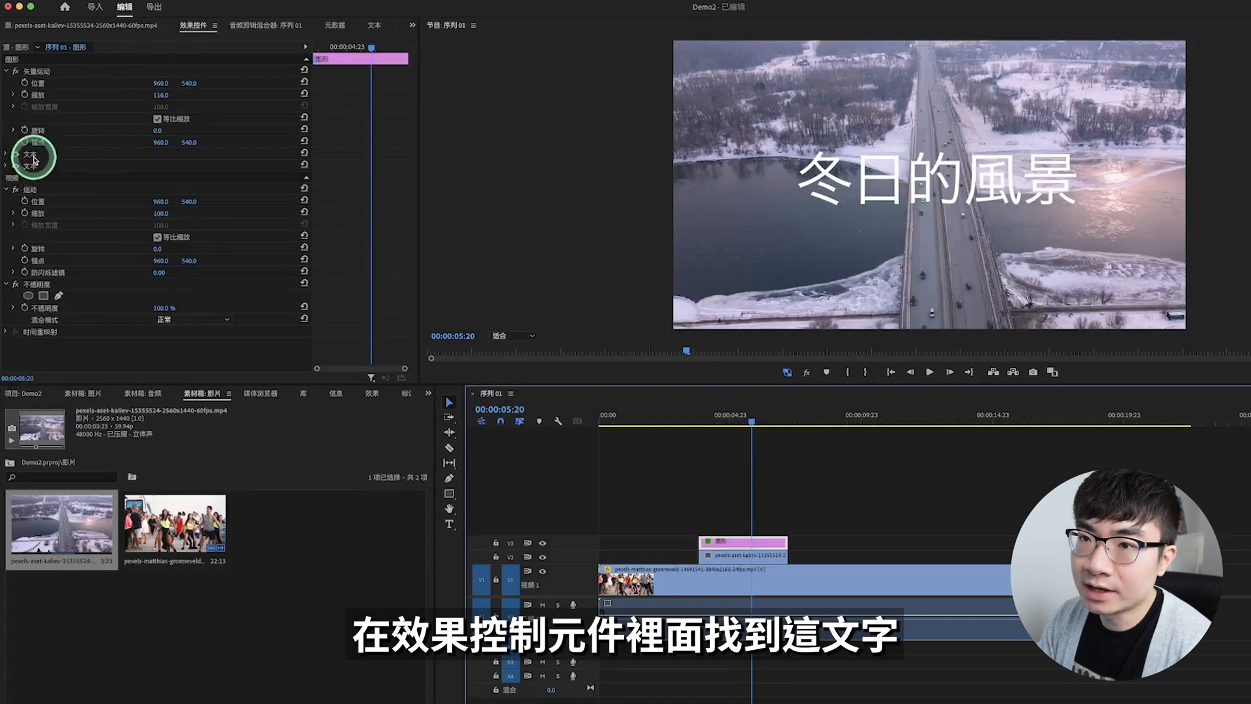
Step: Set the 冬日的風景 text's font to Noto Sans TC Bold and its font size to 99
click(36, 167)
scroll(85, 182, down, 2)
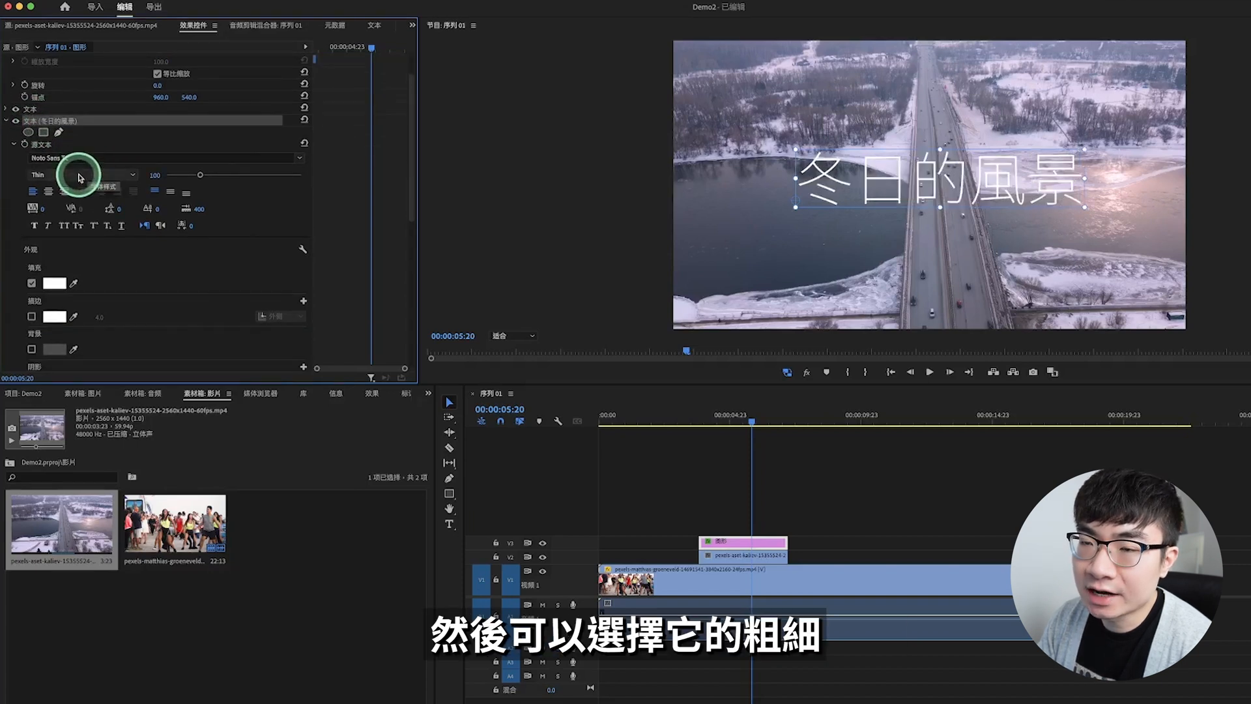
click(79, 176)
click(75, 238)
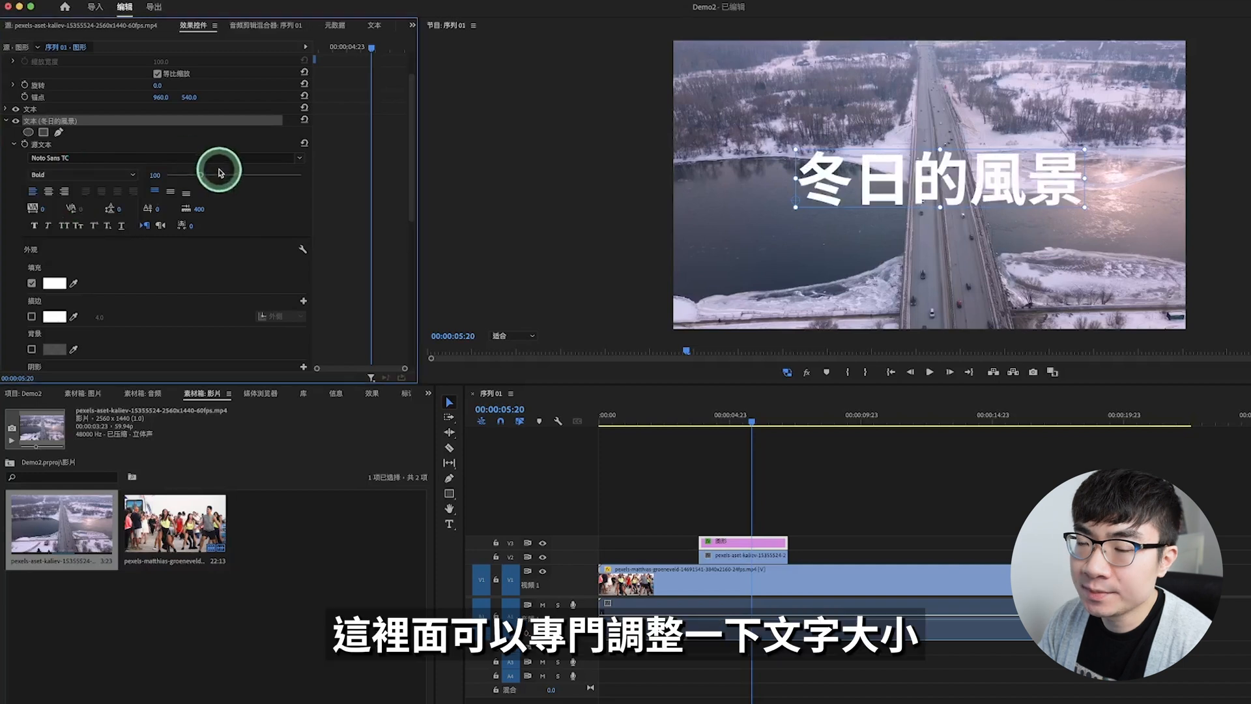
click(200, 178)
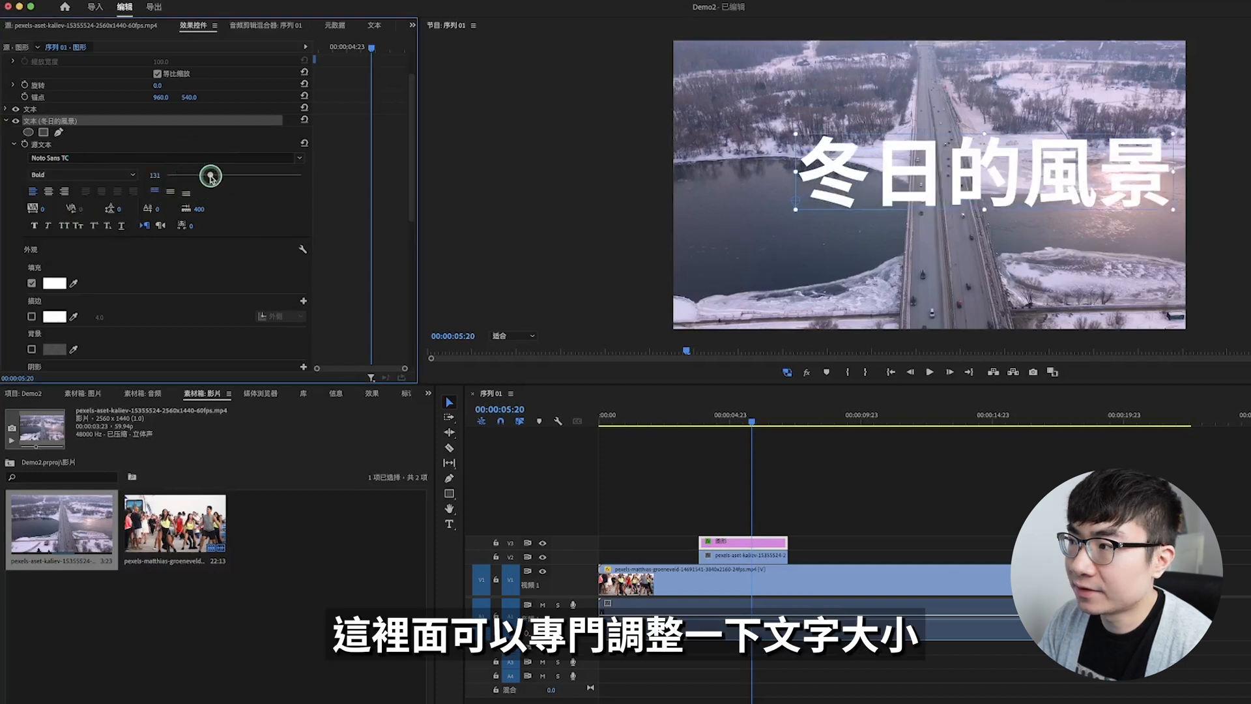
Step: Change the title's fill to yellow and give it a muted red outer stroke of width 4.0
scroll(62, 199, down, 3)
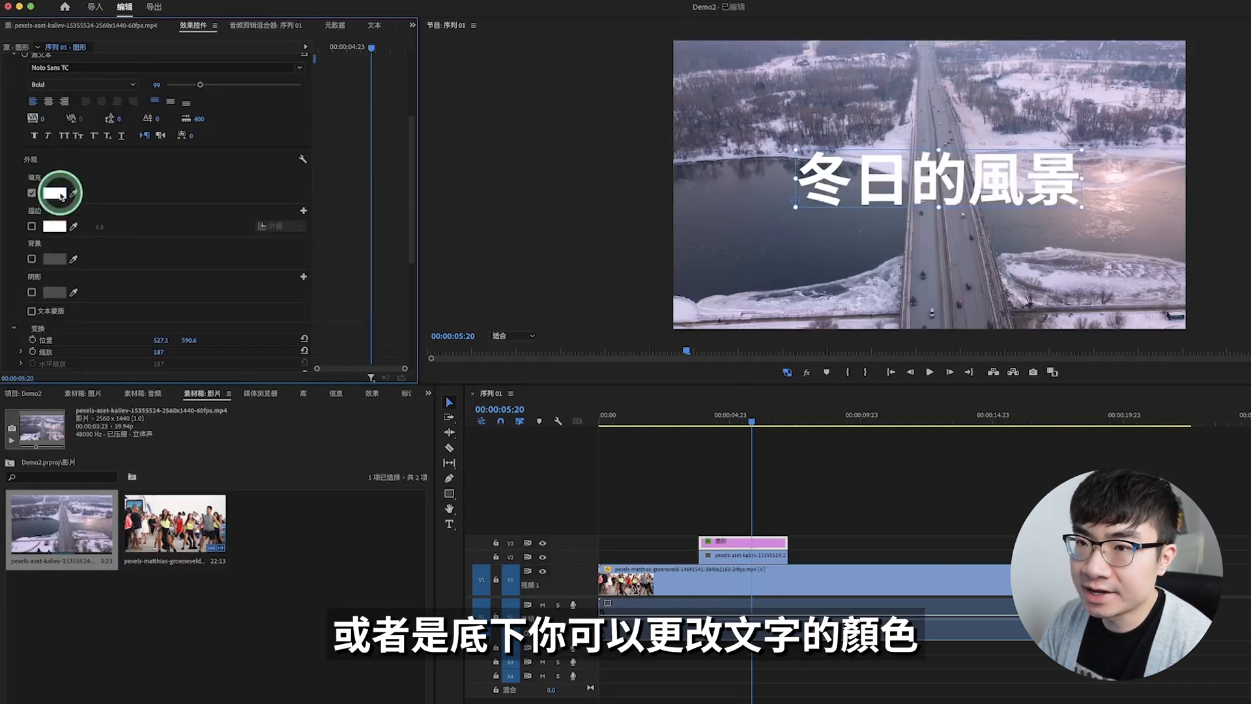
click(60, 195)
click(833, 316)
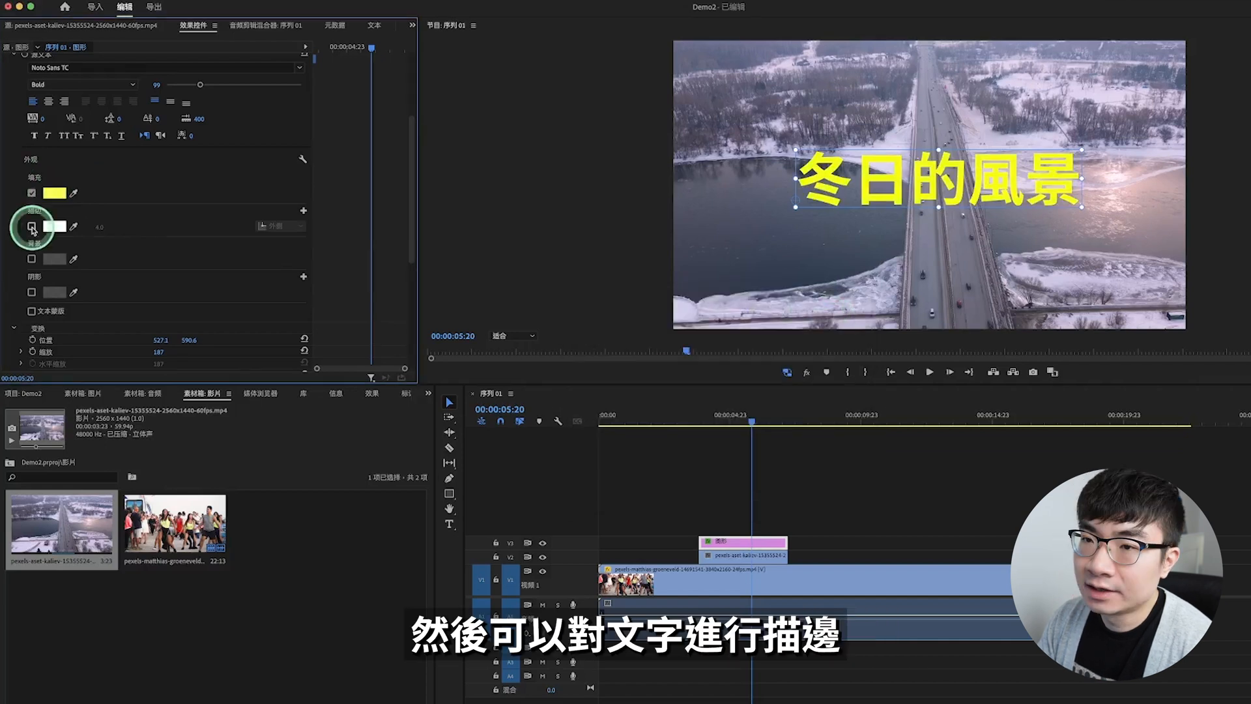
click(31, 226)
click(55, 226)
drag(691, 423, 699, 459)
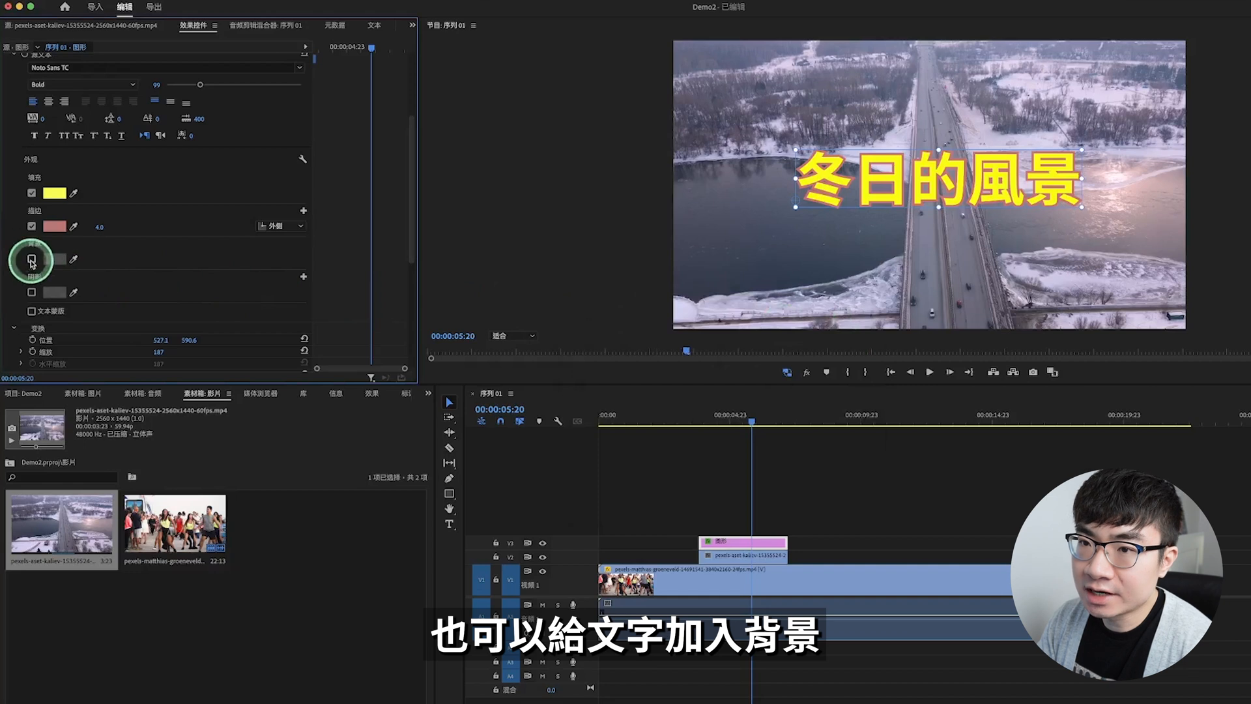
Step: Turn on the title's grey background at 75% opacity, extend it beyond the text, and enable the text shadow
click(31, 259)
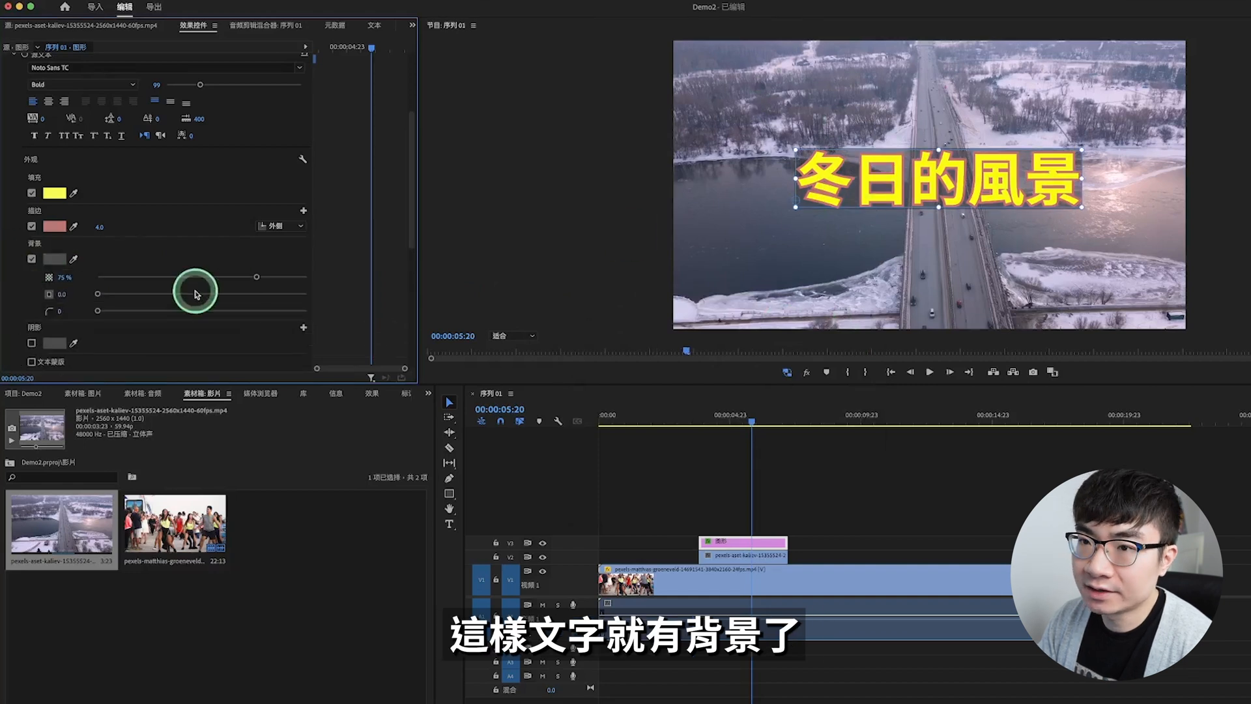
drag(98, 295, 142, 294)
scroll(72, 241, down, 3)
click(31, 207)
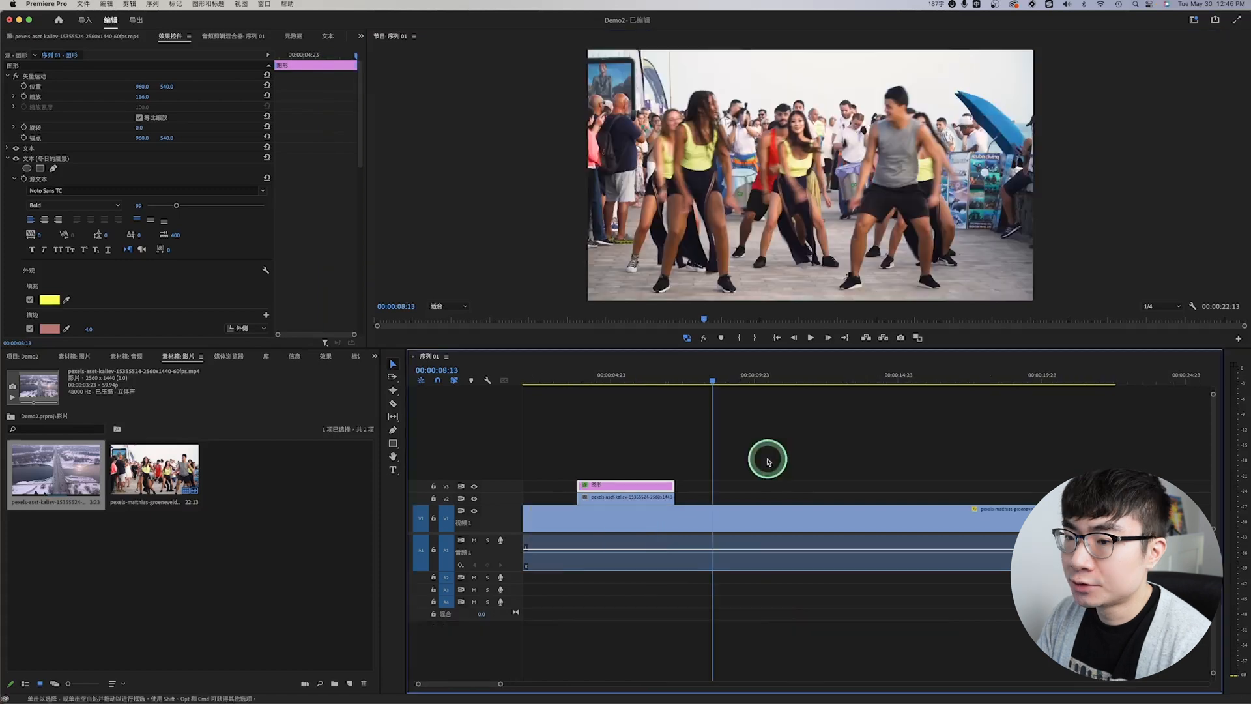
Step: Draw a grey ellipse over the dancers in the middle of the frame at 00:00:08:13 with the Ellipse tool
click(767, 461)
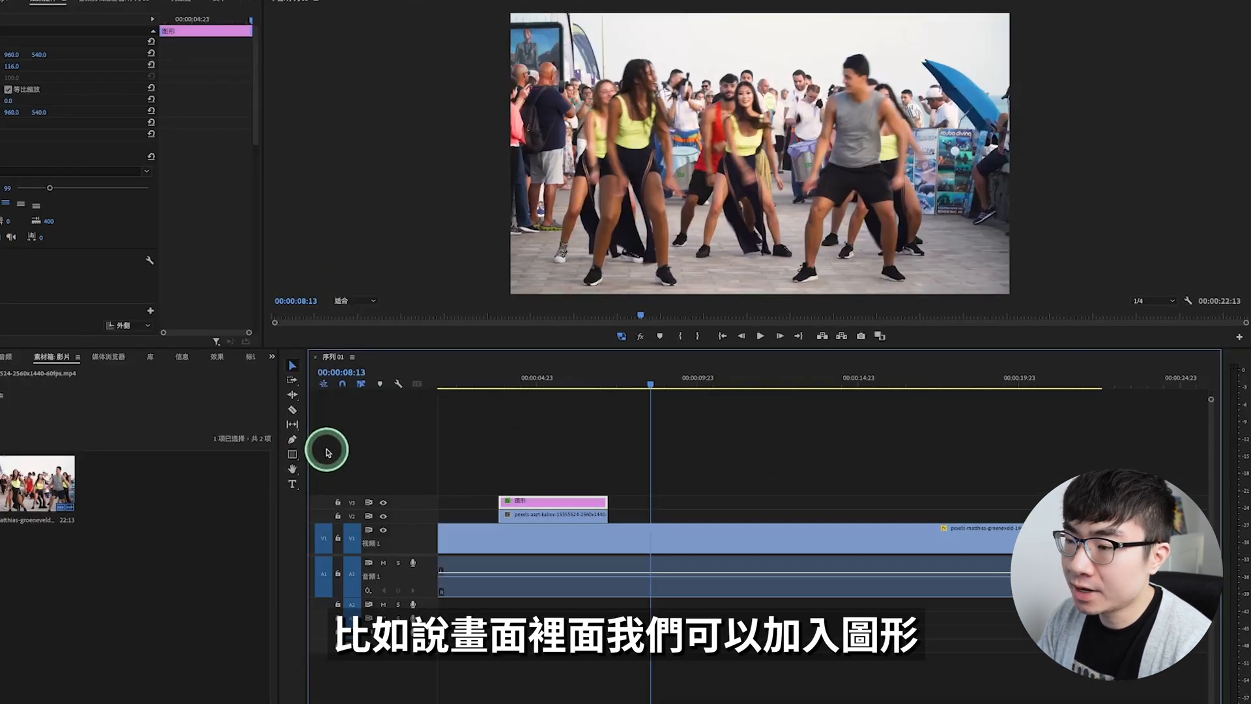
click(293, 455)
drag(305, 455, 361, 466)
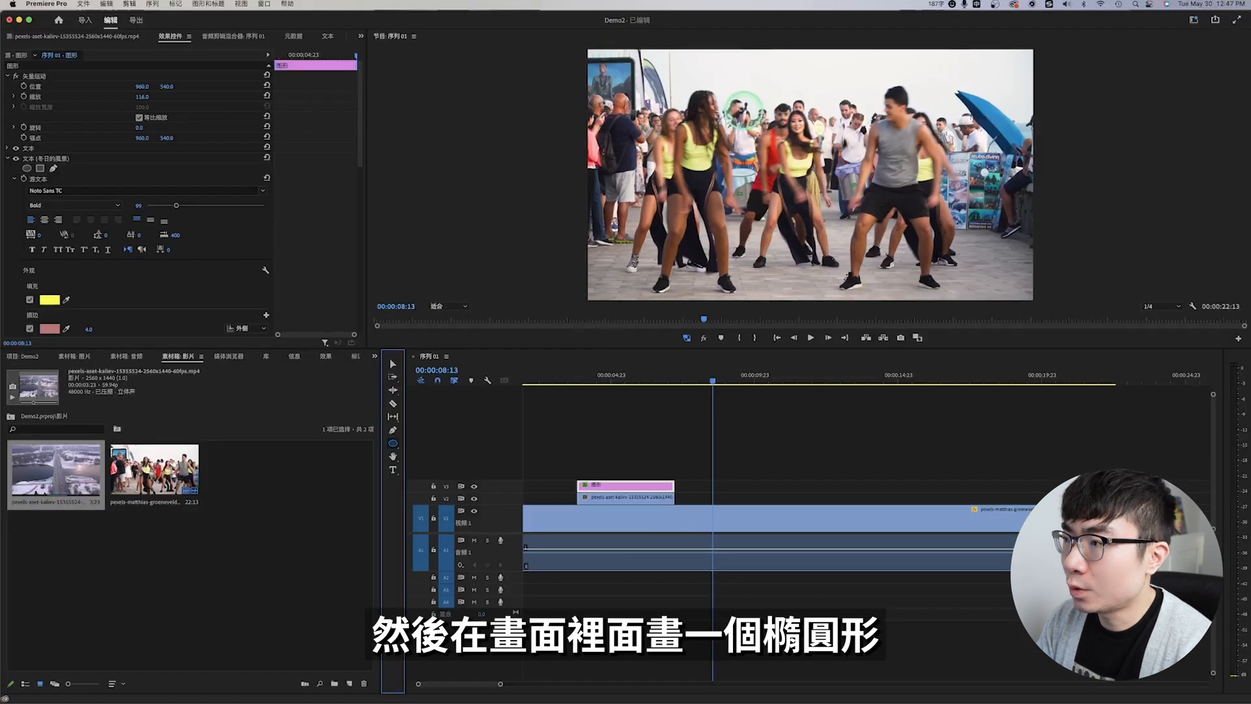
drag(737, 91, 846, 219)
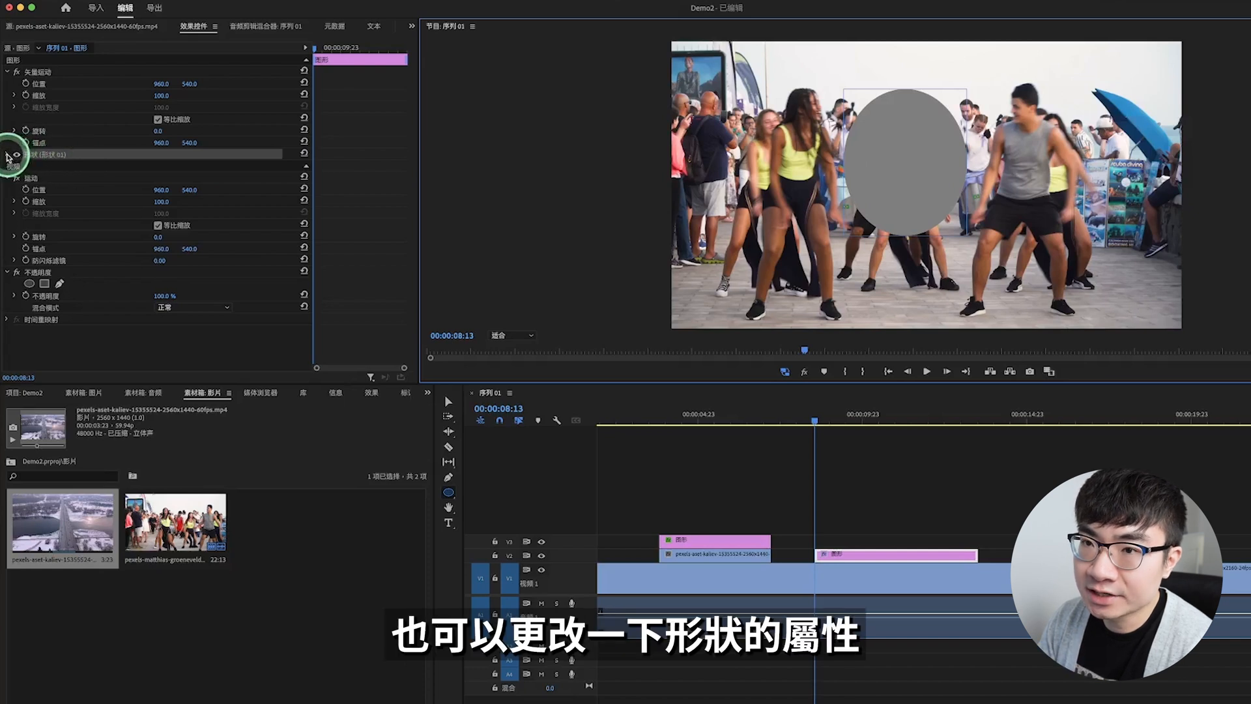
Step: Change the ellipse's fill to lime green and resize the shape directly in the frame
click(8, 155)
click(56, 222)
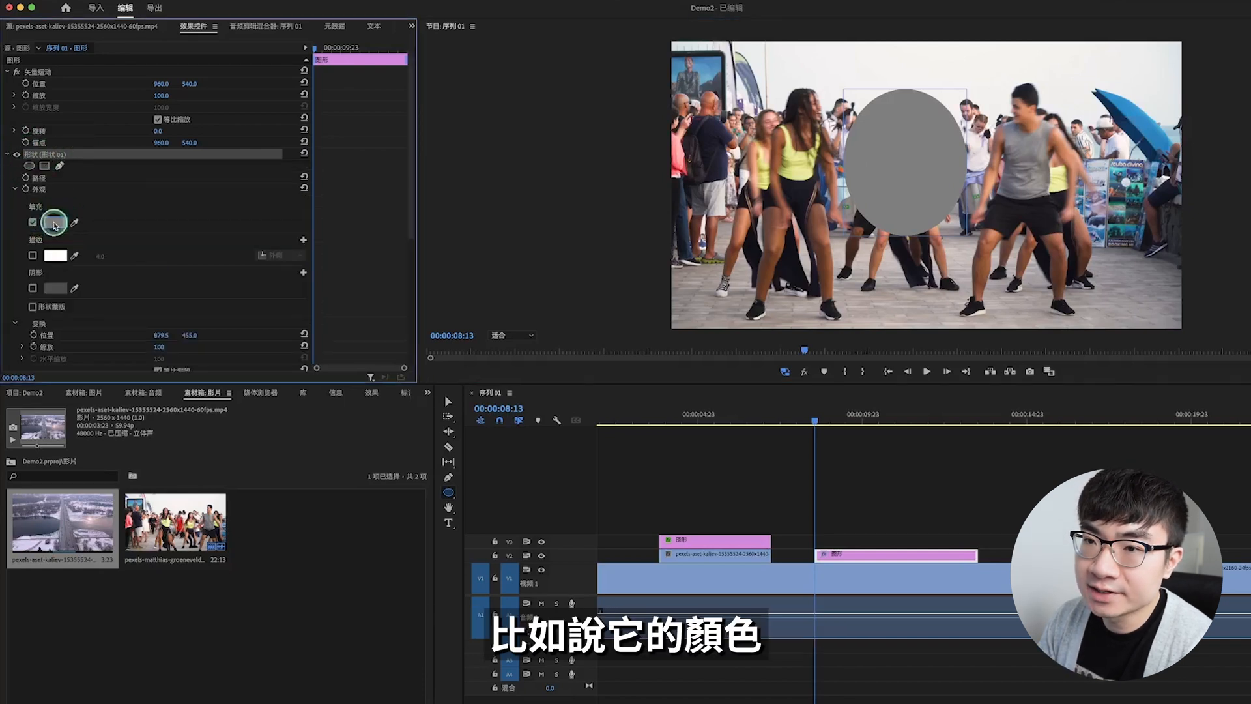
click(55, 257)
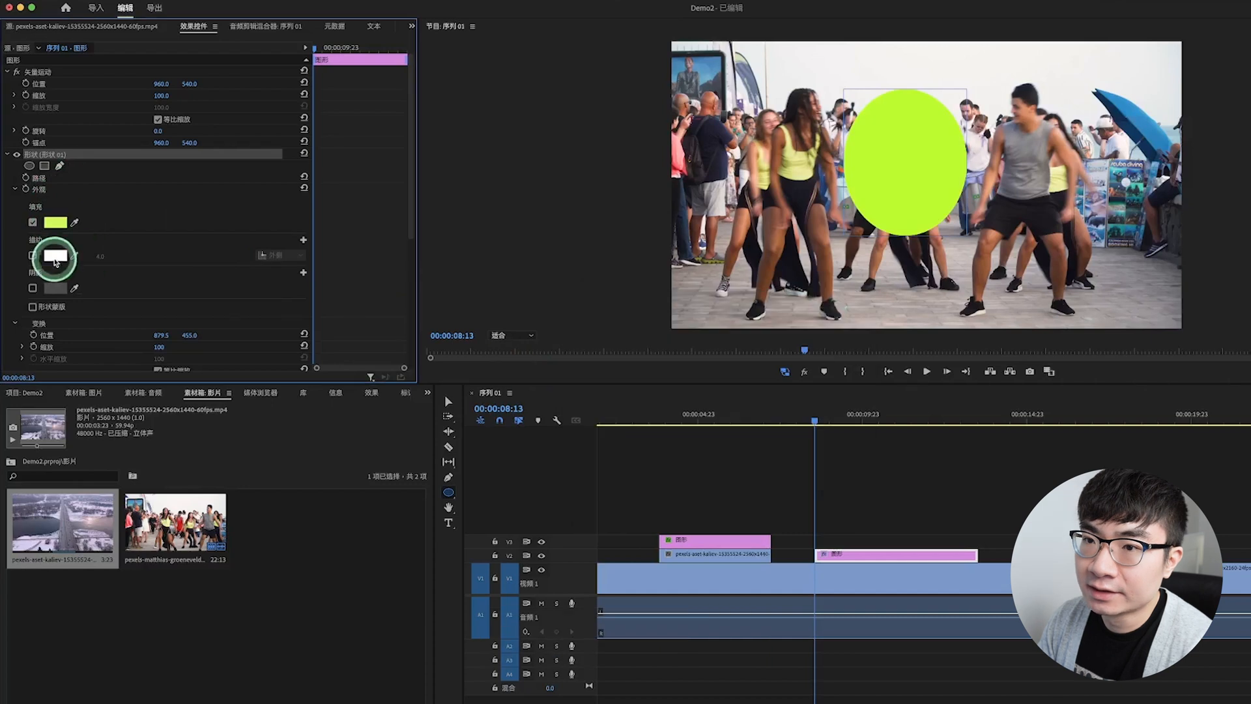
scroll(120, 296, down, 3)
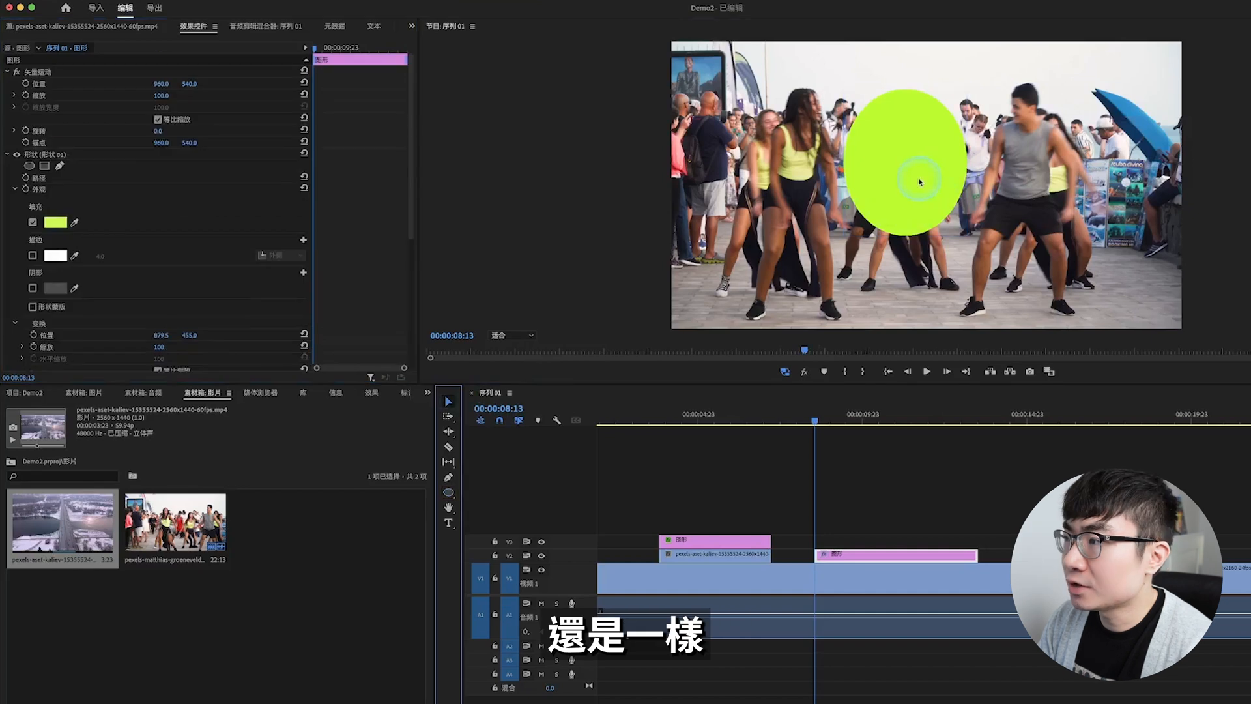
double_click(921, 182)
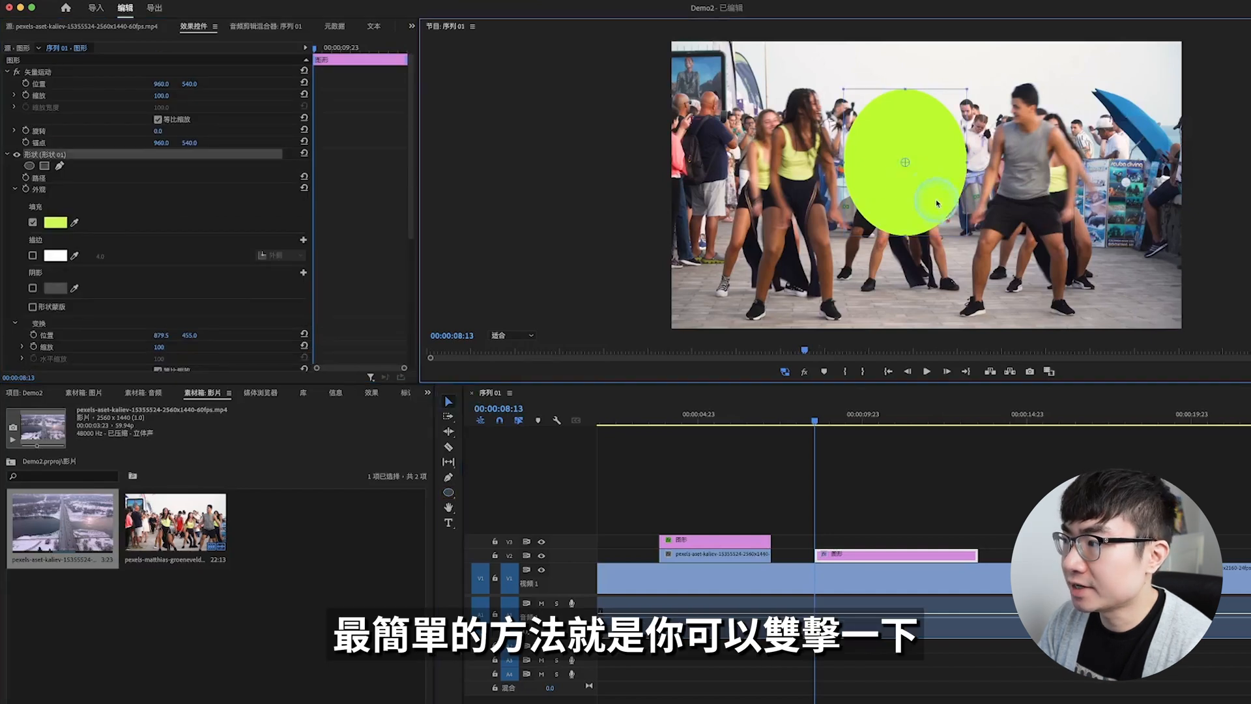
drag(968, 236, 745, 236)
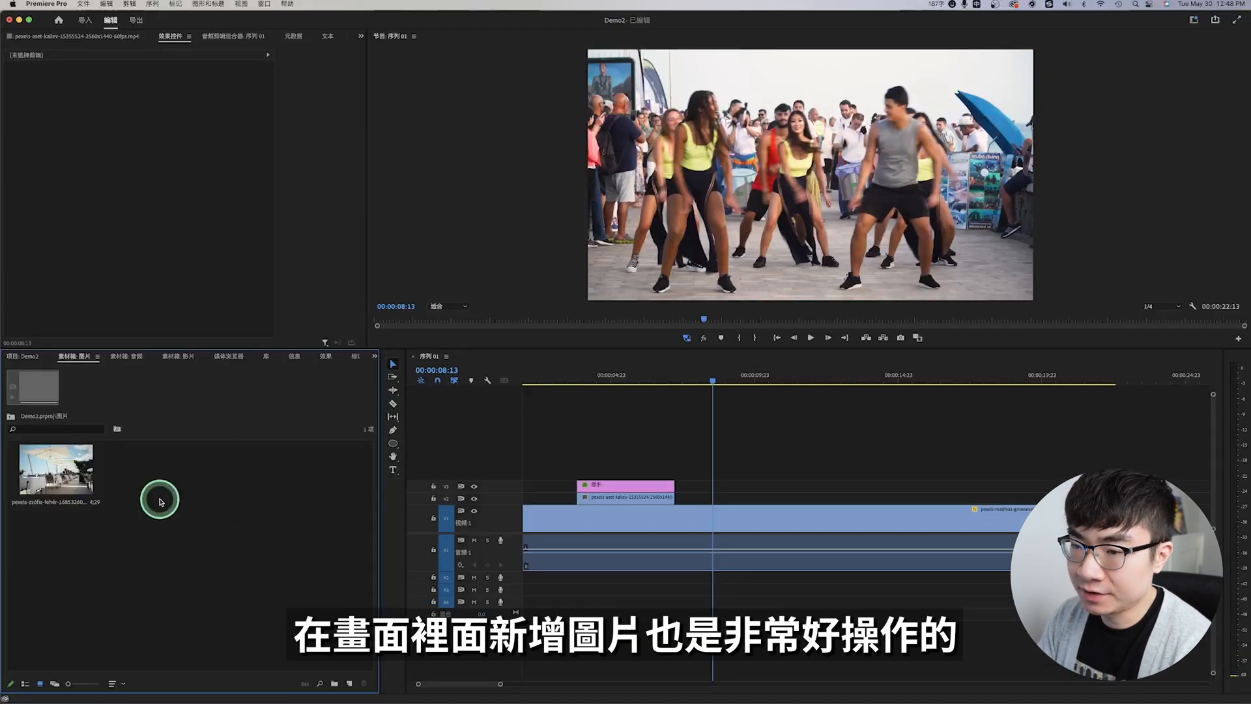
Step: Place the umbrella terrace photo on V2 at 00:00:08:13, shrink it to a scale of 23.3 and move it to the frame's upper left
click(56, 471)
drag(255, 460, 760, 498)
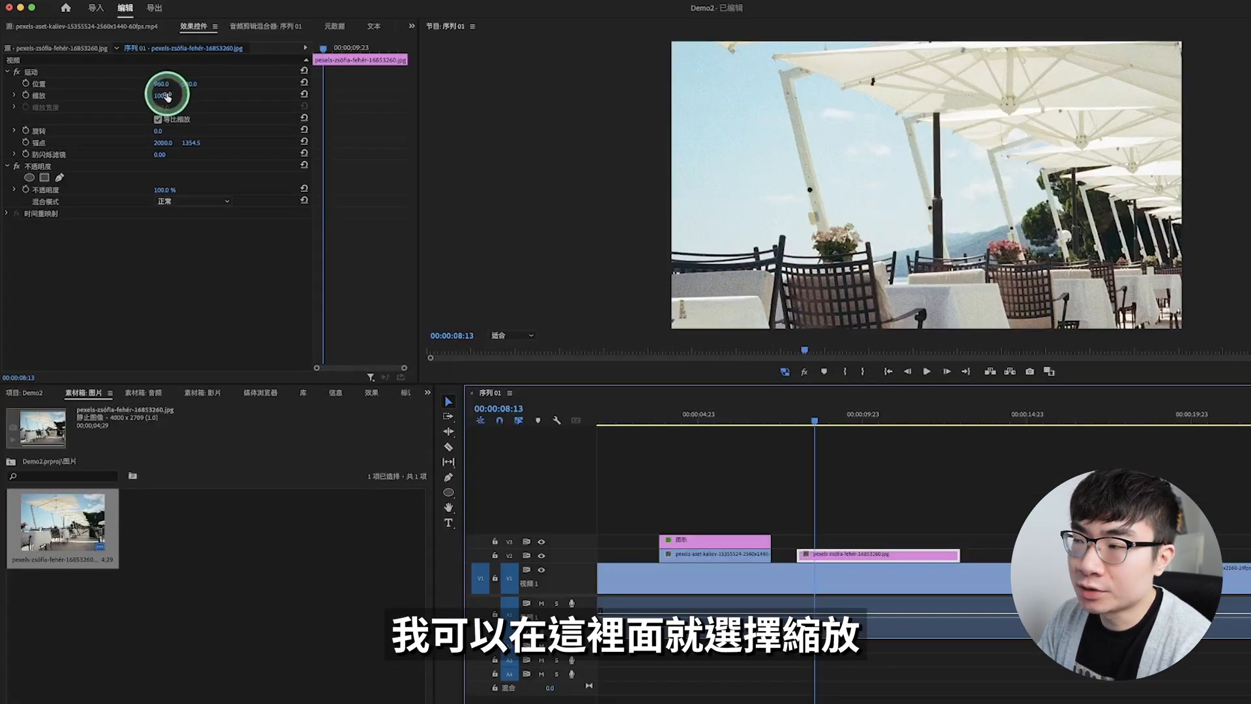
drag(167, 97, 146, 96)
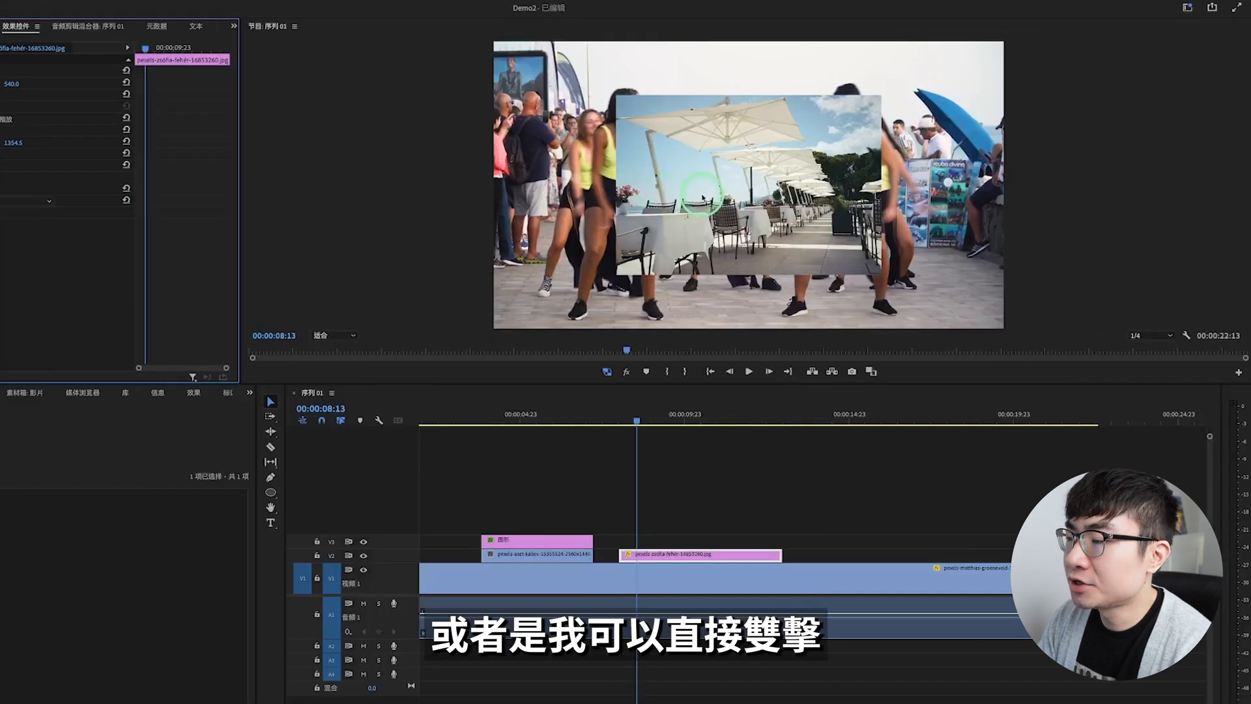
double_click(702, 198)
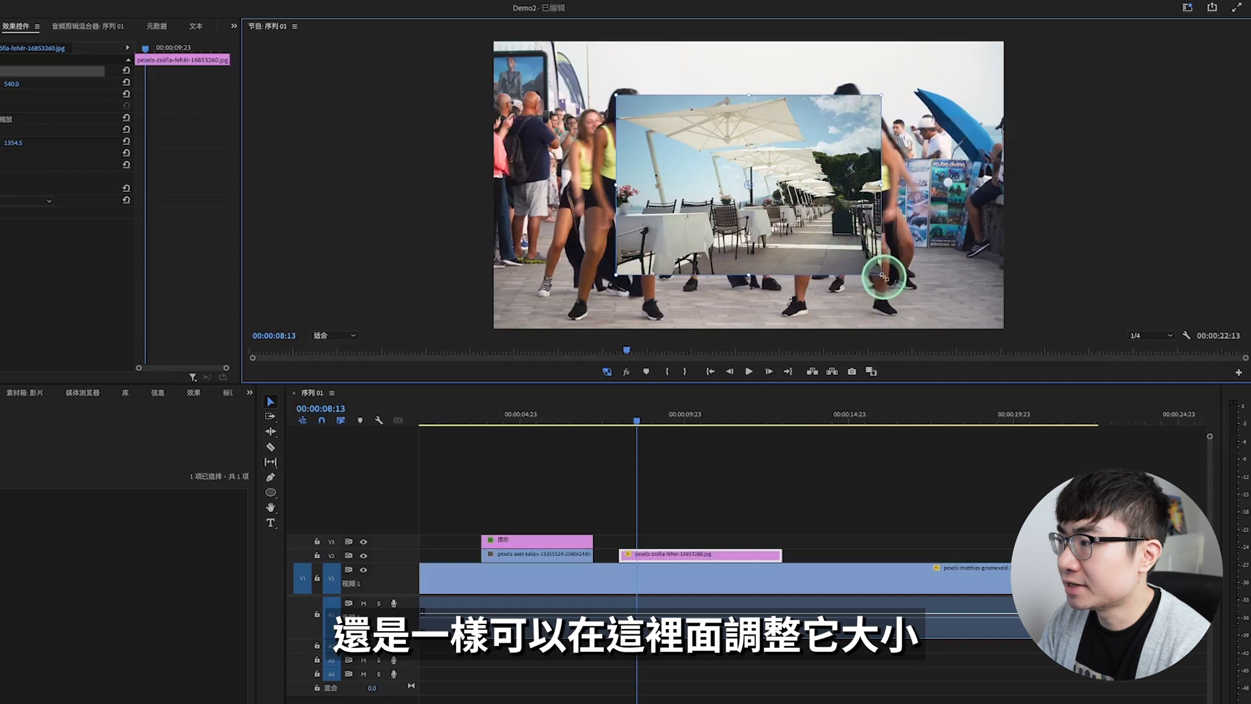
mouse_move(884, 276)
mouse_down()
mouse_move(828, 241)
mouse_move(874, 270)
mouse_up()
drag(813, 218, 704, 171)
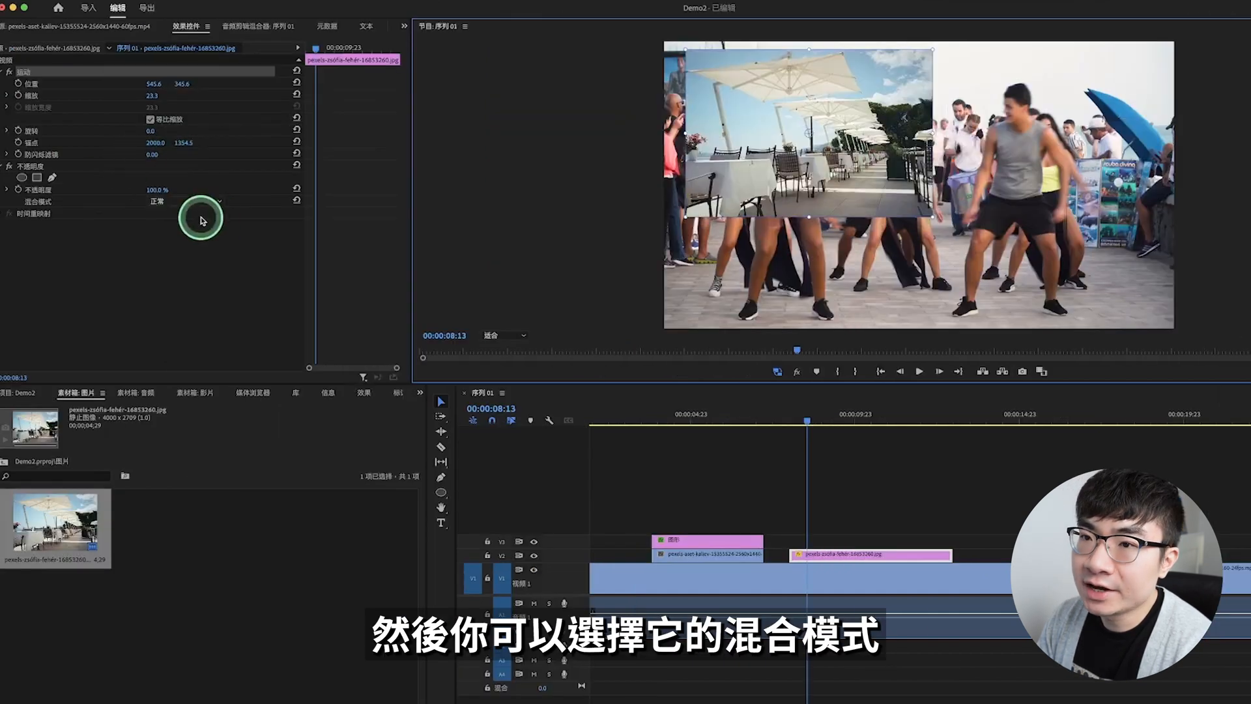
Step: Set the terrace photo's blend mode to 颜色加深 and lower its opacity
click(192, 207)
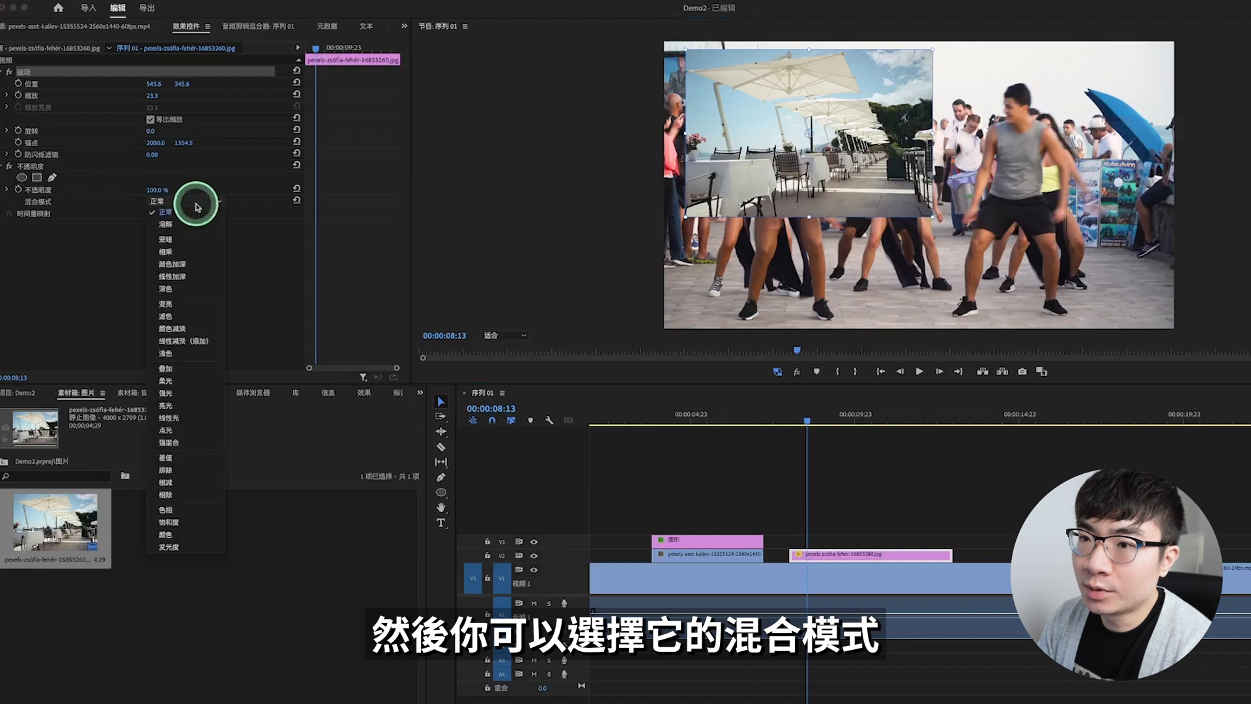
click(199, 267)
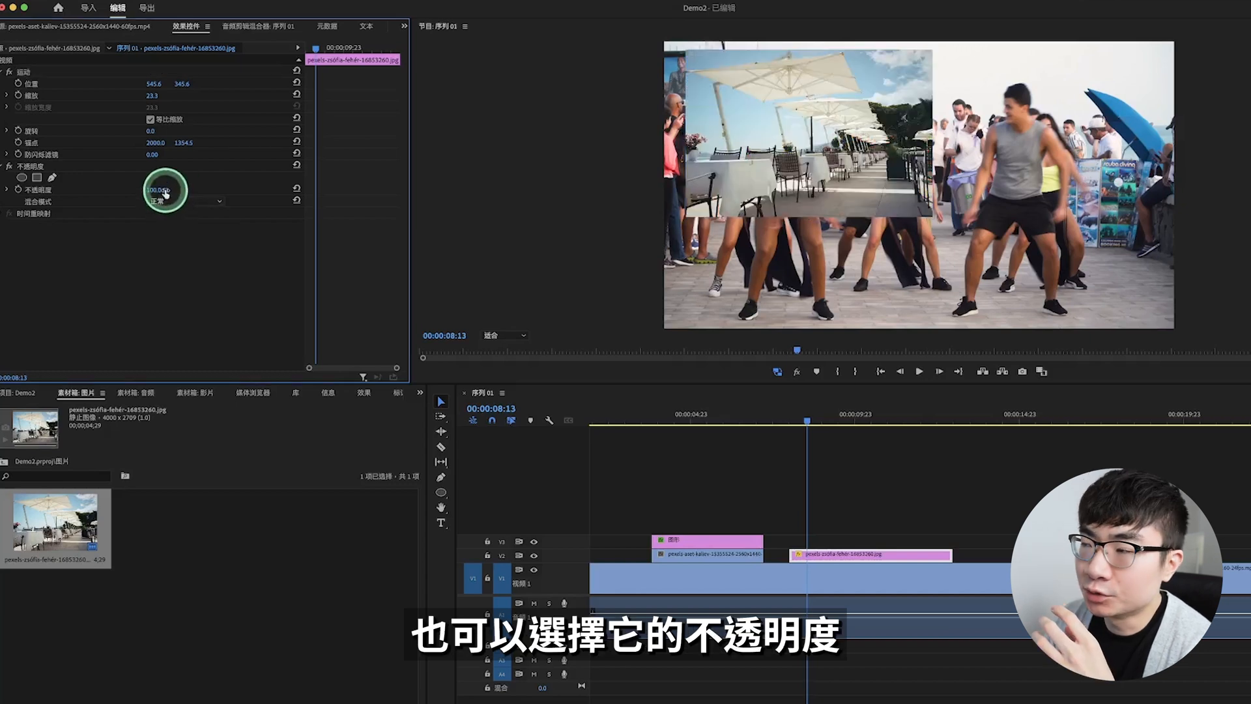
drag(165, 192, 127, 192)
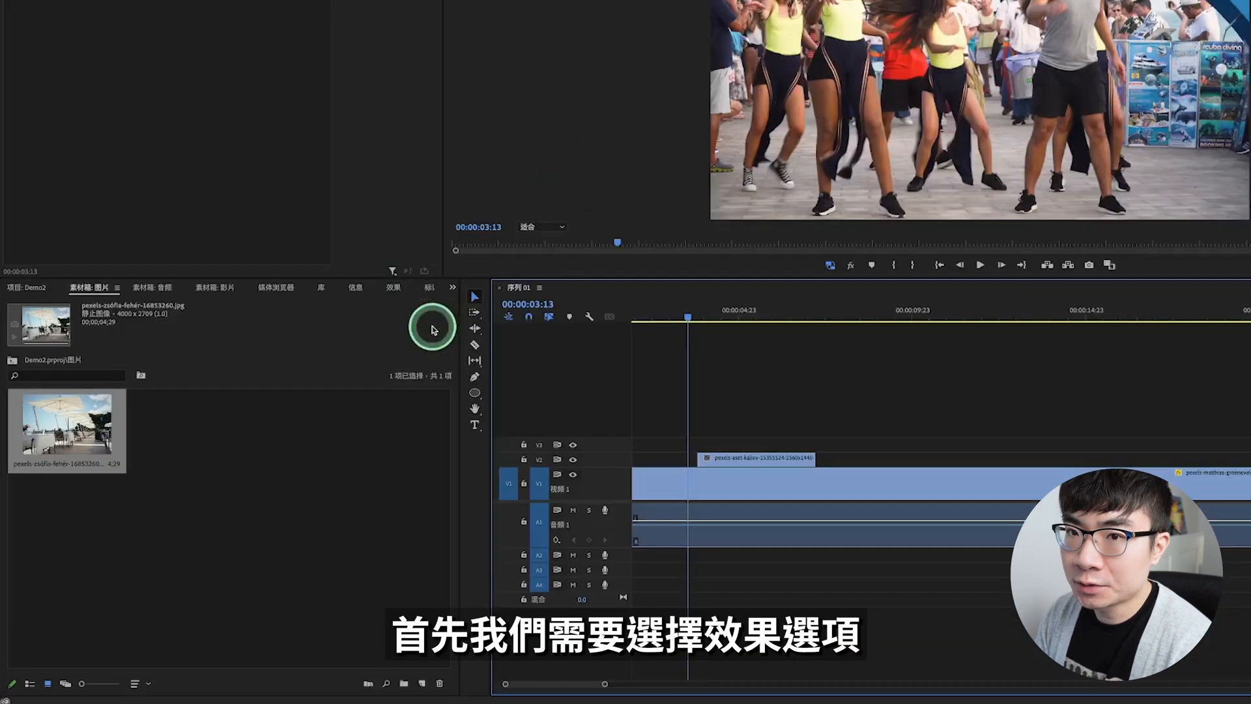
Step: Find the 溶解 transitions, apply 交叉溶解 to the start of the snowy bridge clip on V2, and preview it
click(394, 287)
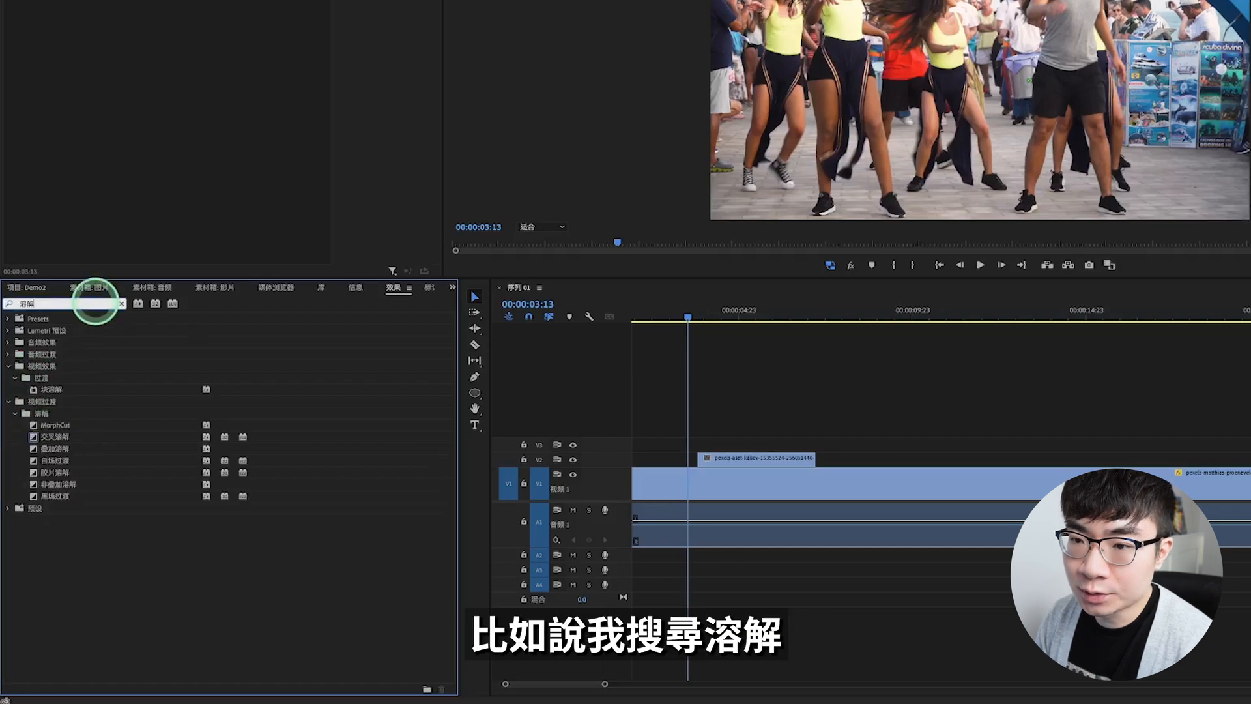
click(56, 437)
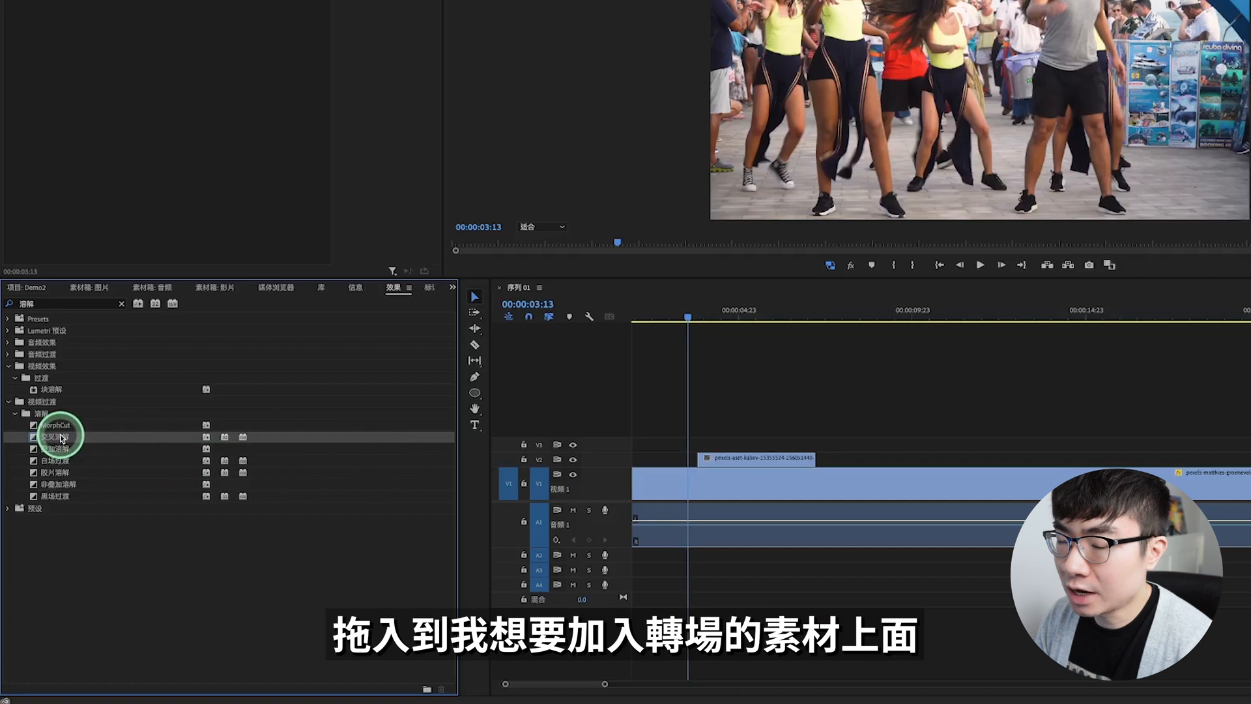
drag(62, 439, 723, 458)
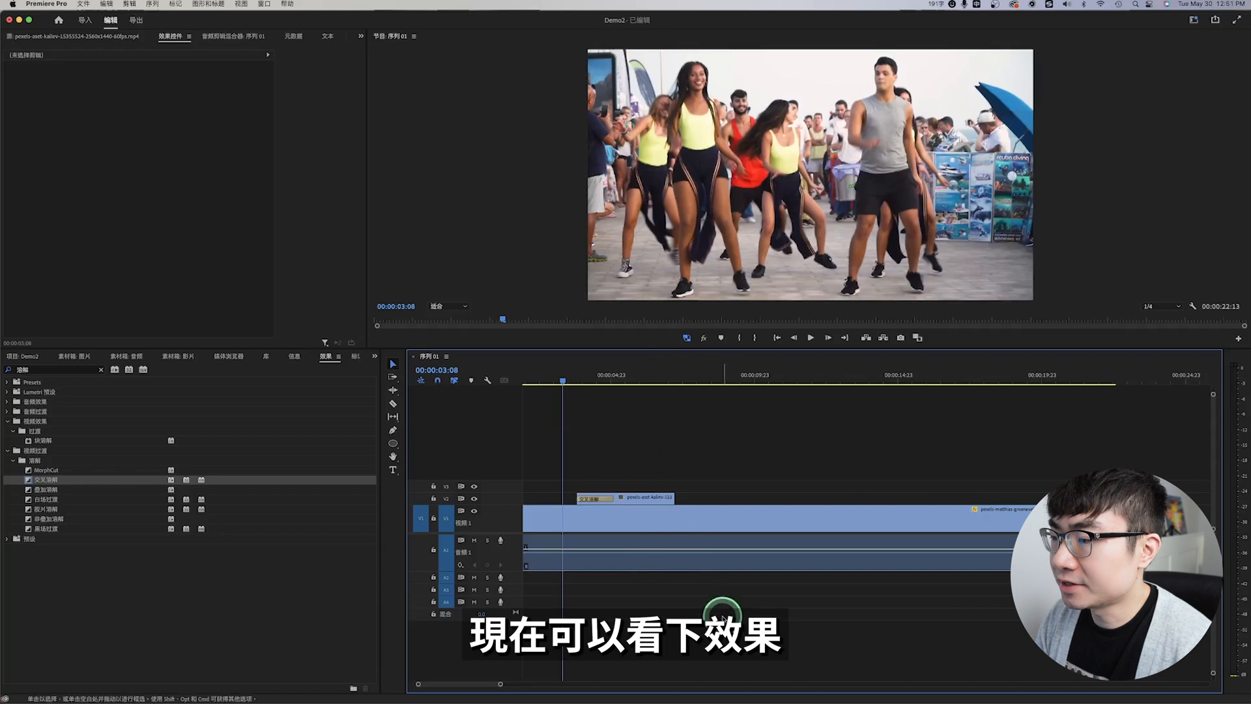
key(space)
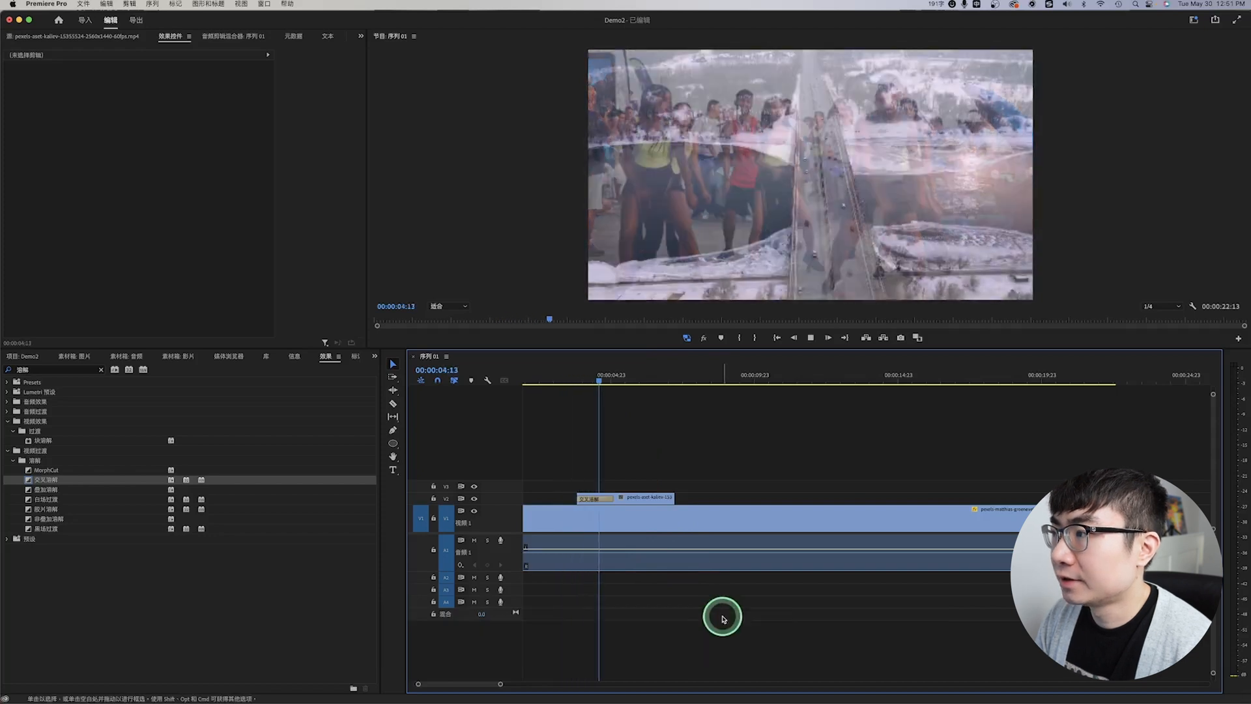
key(space)
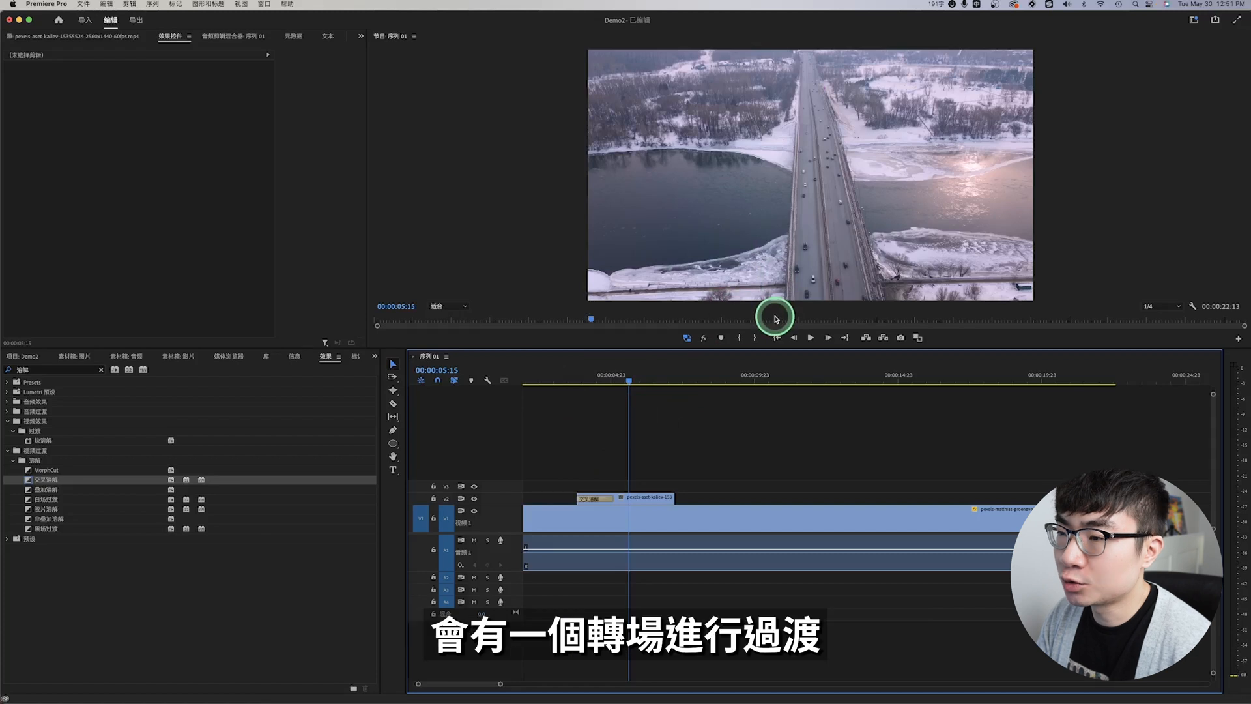
Step: Shorten the bridge clip's opening 交叉溶解 transition to 00:00:00:07 and play it back
key(equal)
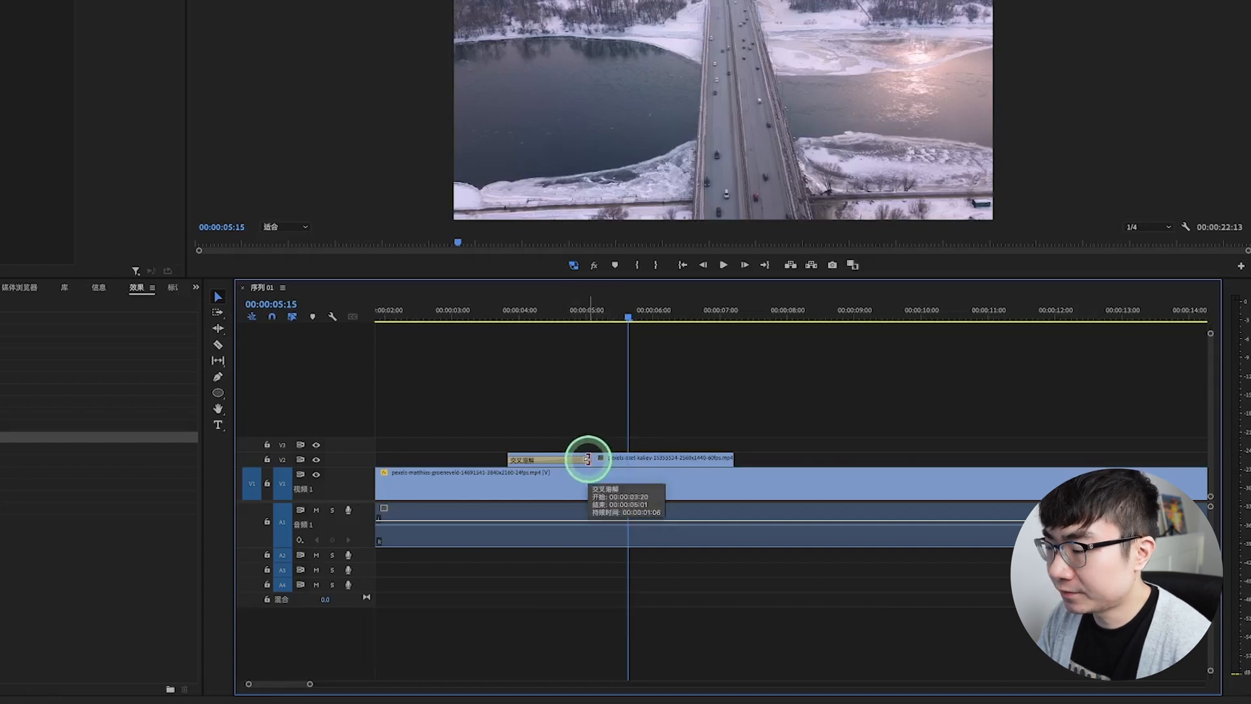
drag(588, 459, 547, 456)
drag(547, 456, 543, 457)
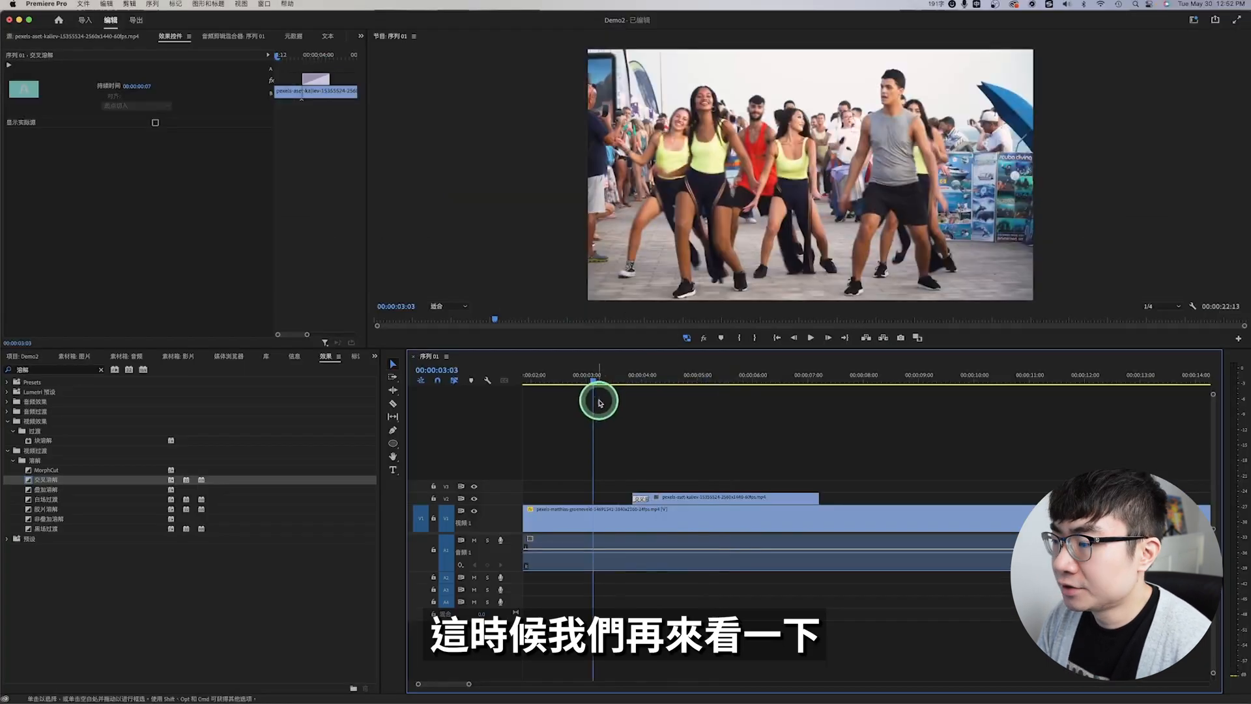
key(space)
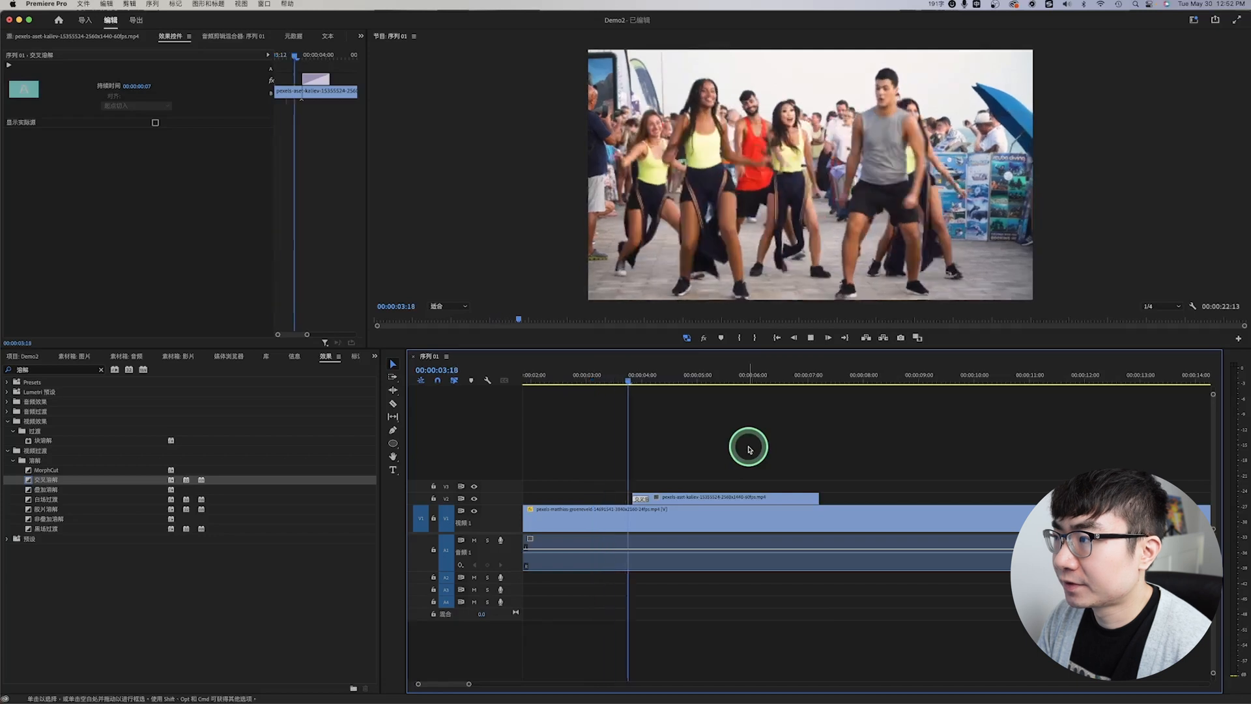
key(space)
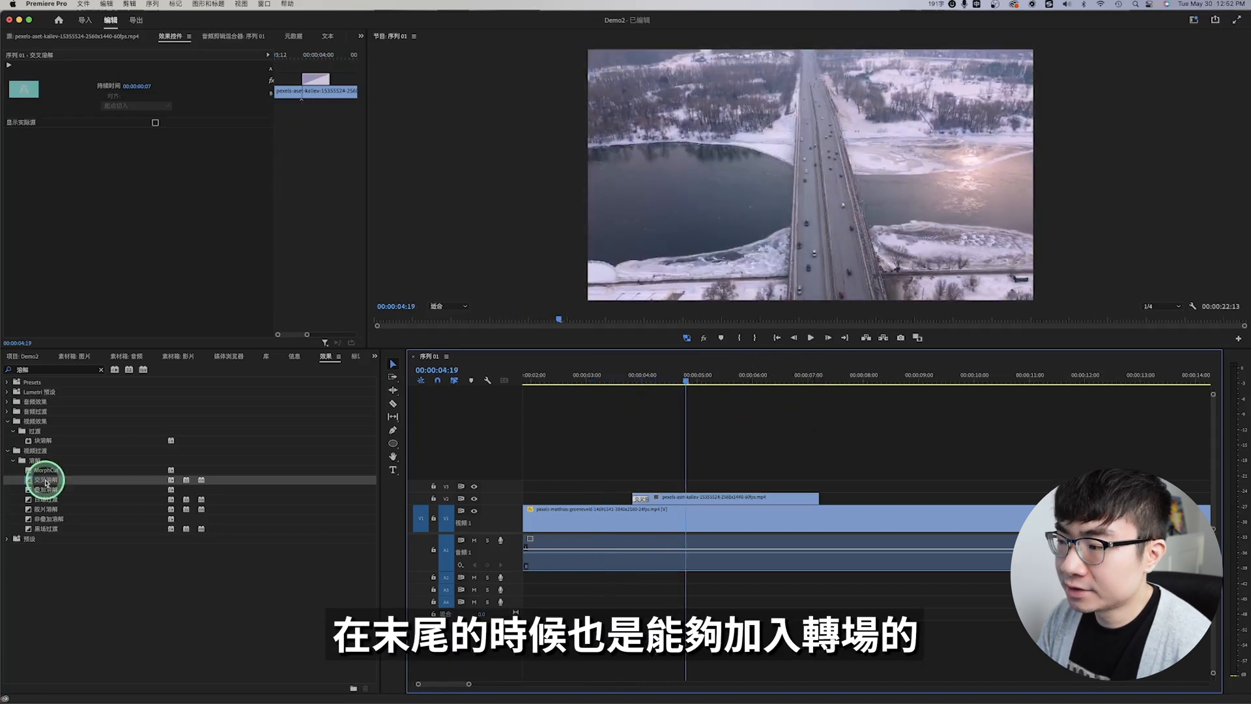
Step: Add a 交叉溶解 transition to the end of the snowy bridge clip and preview it
drag(46, 482, 801, 500)
click(873, 440)
key(space)
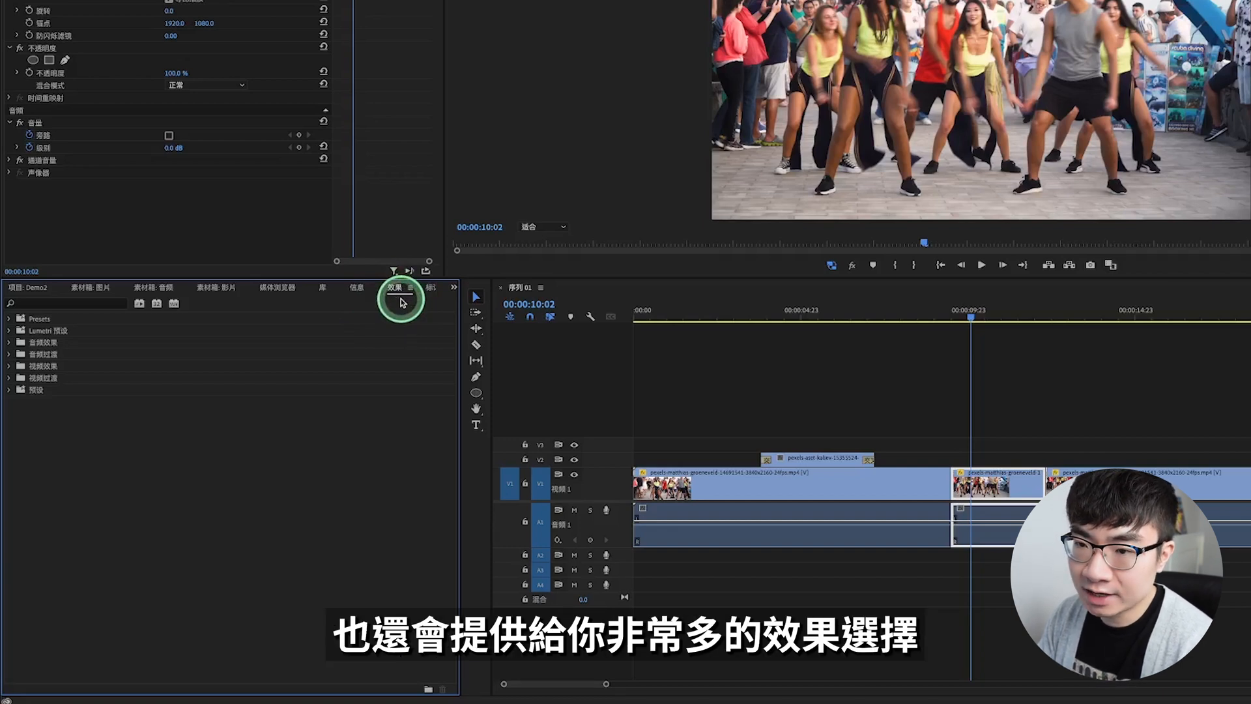
Step: Search the effects for 模糊, apply 高斯模糊 to the short middle dancer clip on V1, and raise its blurriness to 78.9
click(84, 302)
text(模糊)
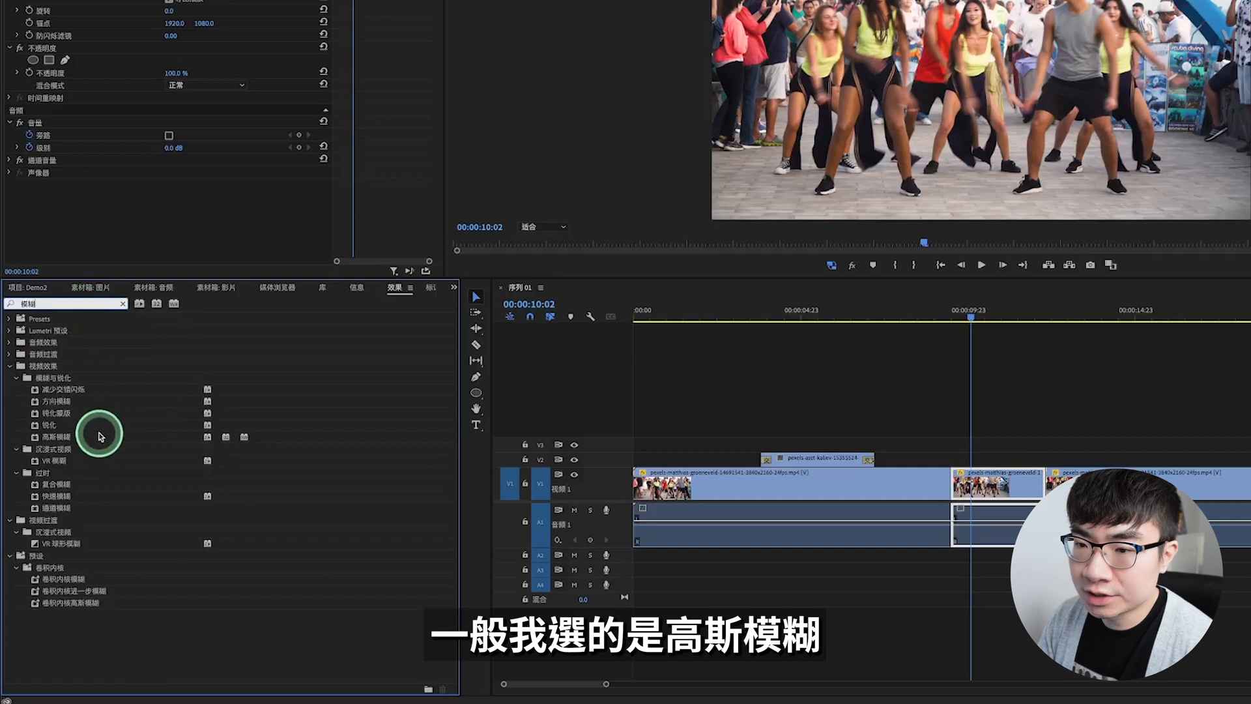
drag(63, 441, 997, 497)
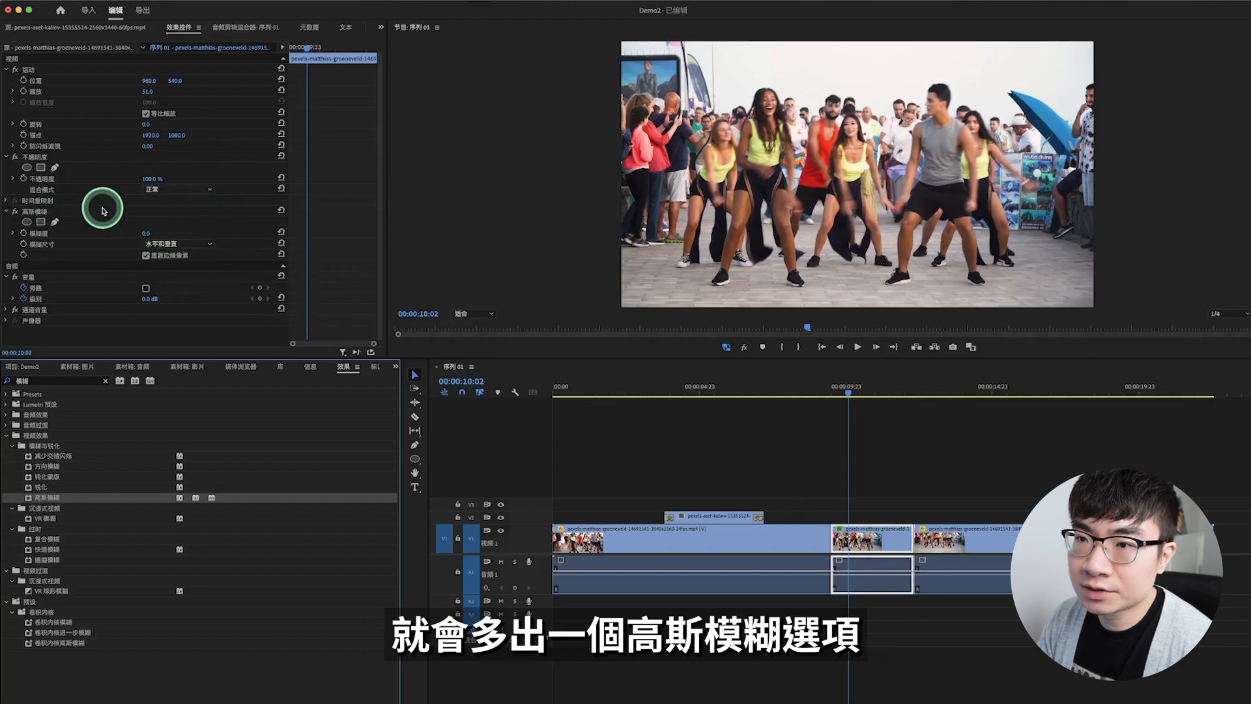
drag(147, 235, 917, 178)
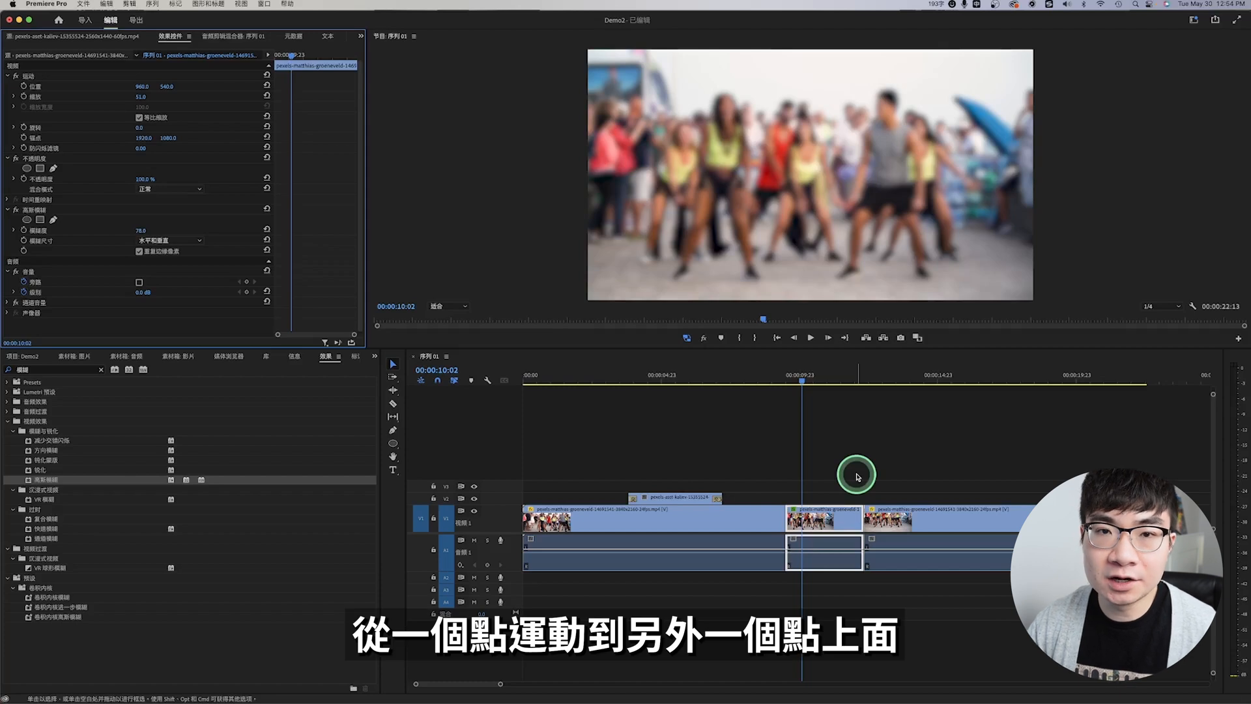
Step: Place the terrace photo on V3 above the blurred clip, trim it to the same length and set its scale to 30
click(64, 460)
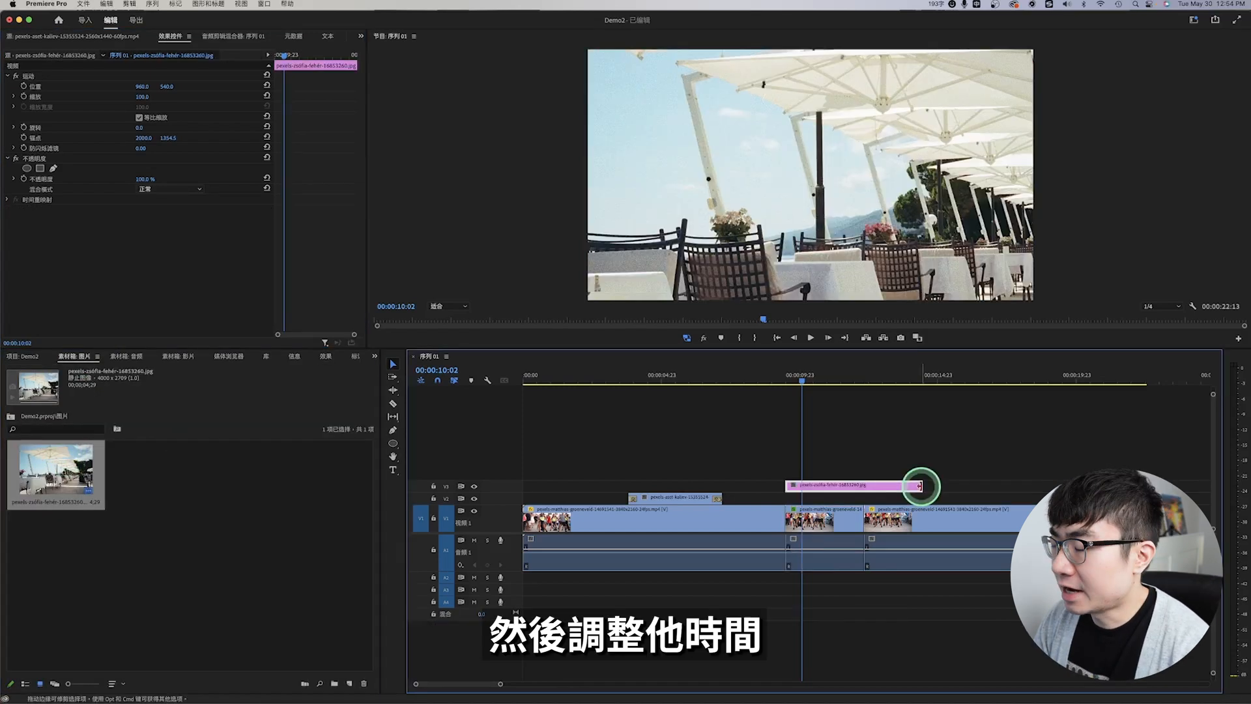
drag(927, 483, 867, 483)
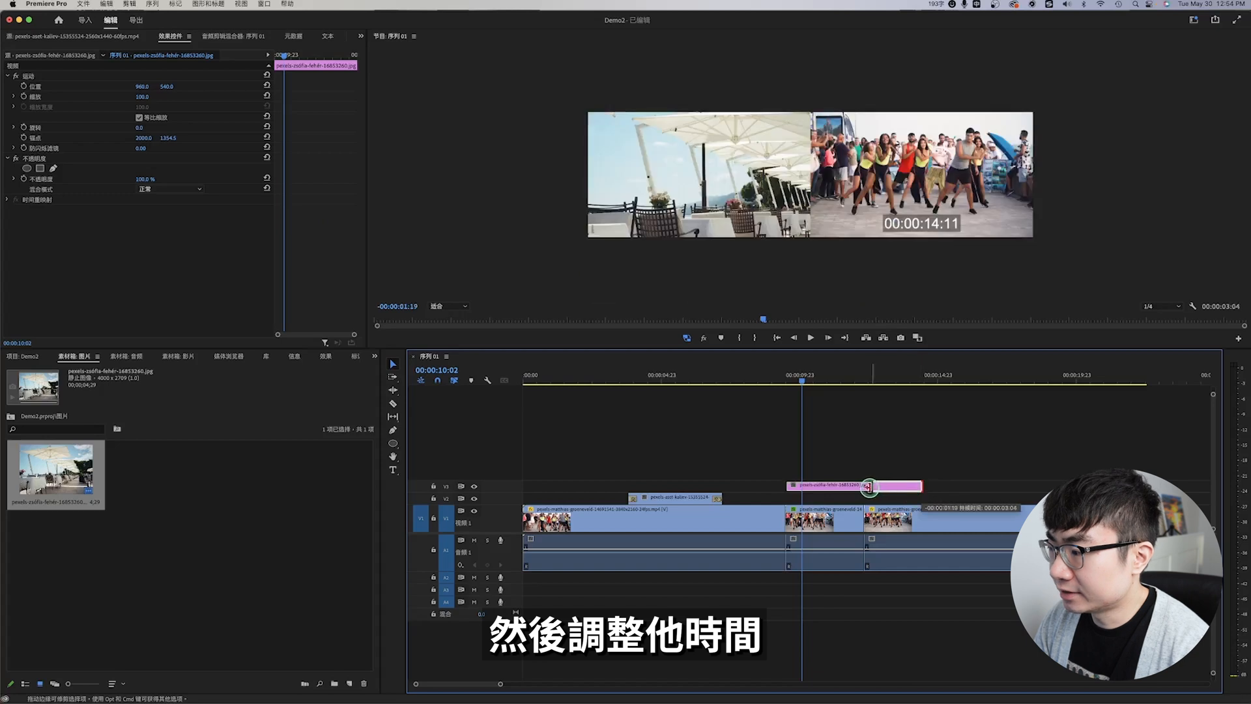
click(142, 97)
drag(155, 93, 169, 89)
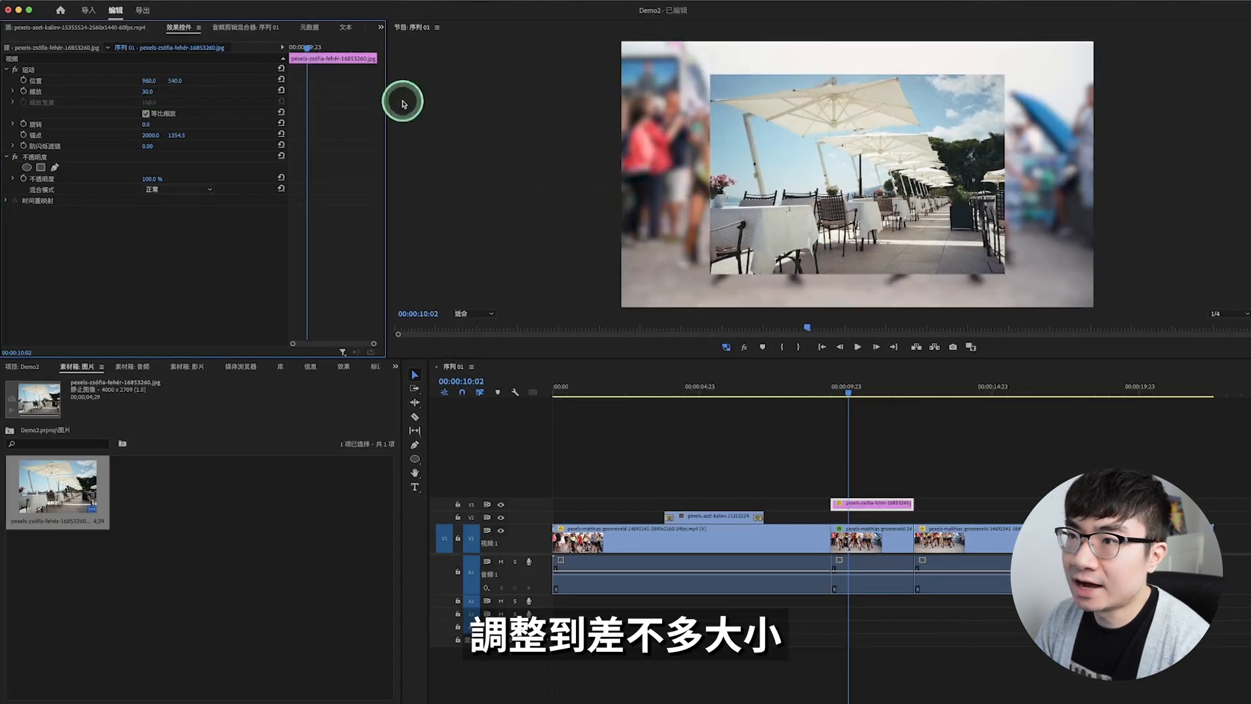
Step: Keyframe the terrace photo's scale from 30 at 00:00:09:12 to 35 at 00:00:12:07 and play back the animation
drag(309, 49, 291, 49)
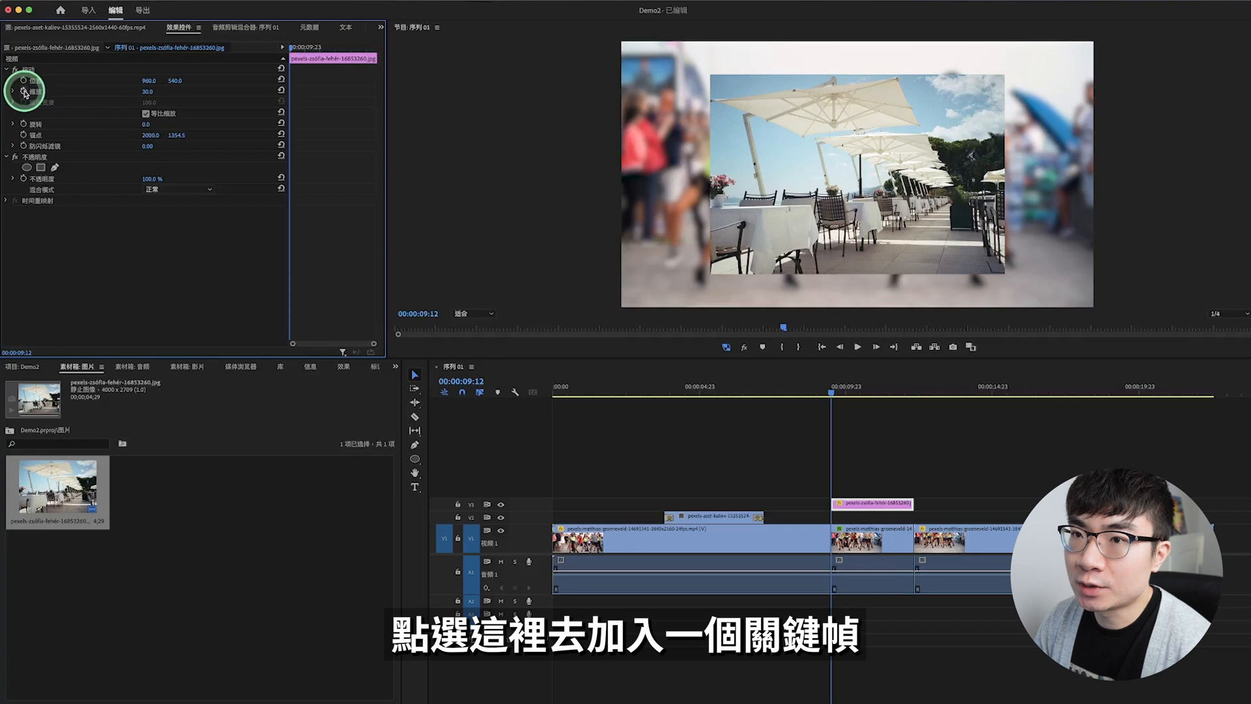
click(25, 92)
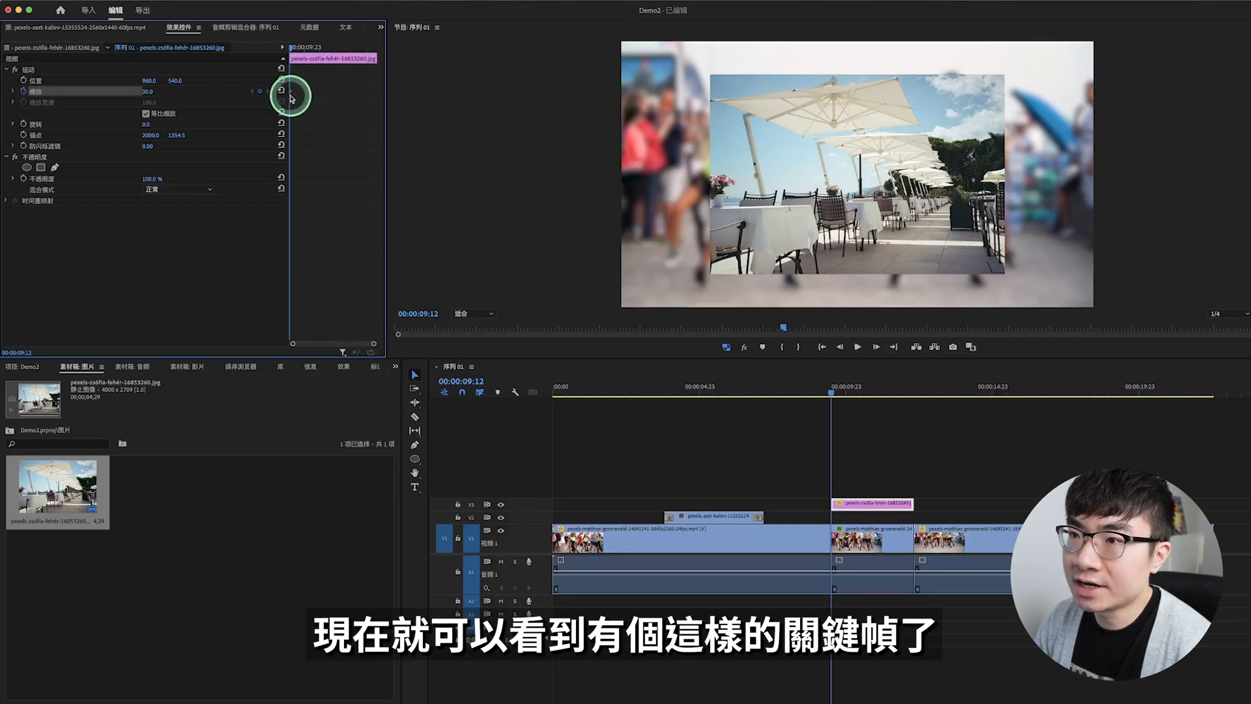
drag(294, 47, 375, 47)
click(837, 137)
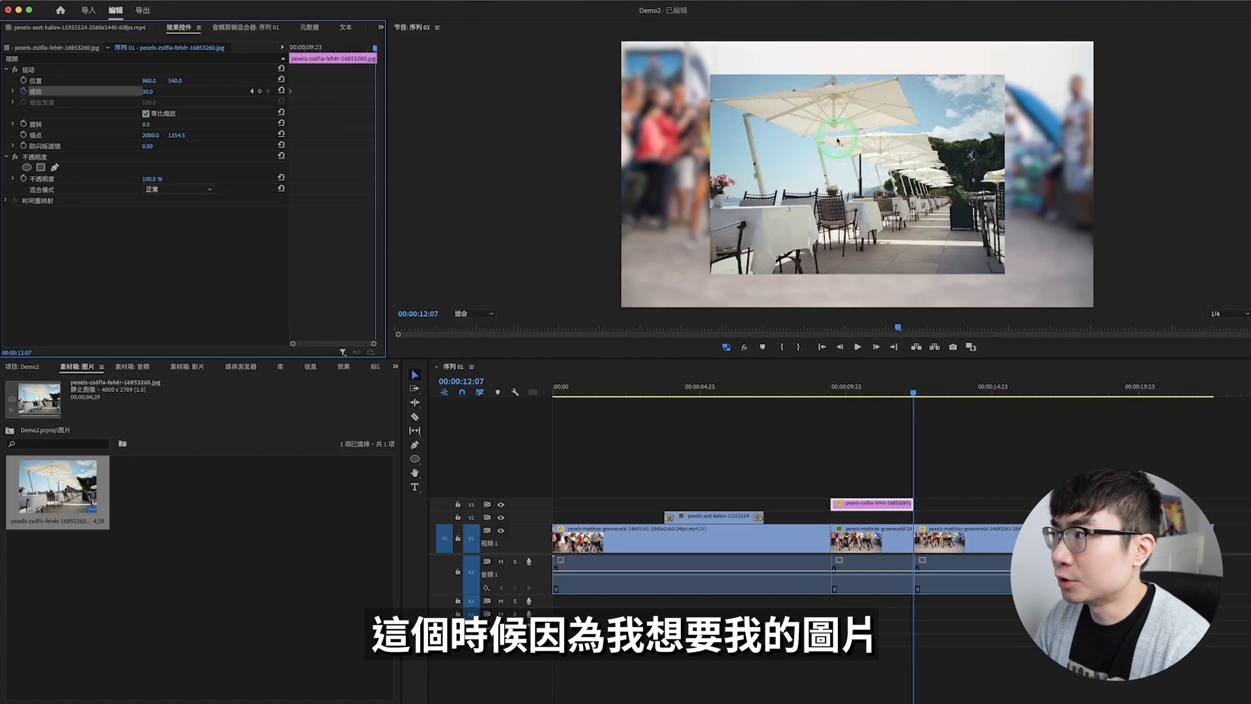
click(148, 91)
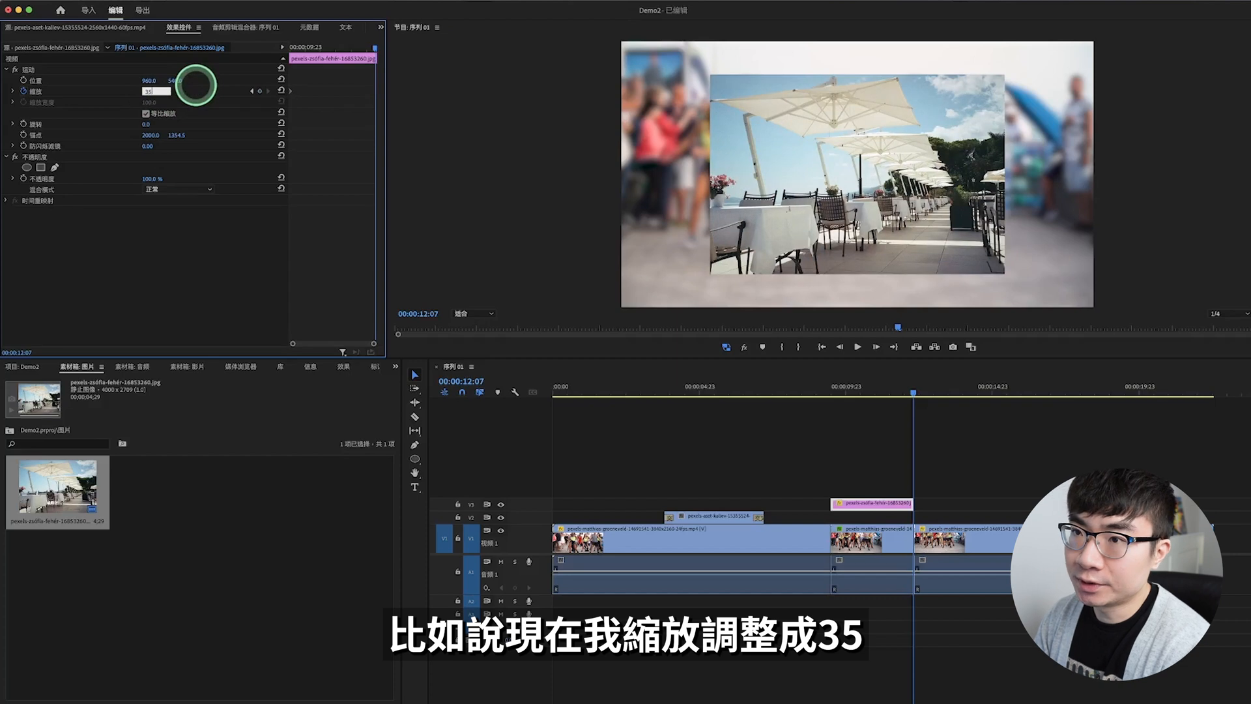
text(35)
key(Return)
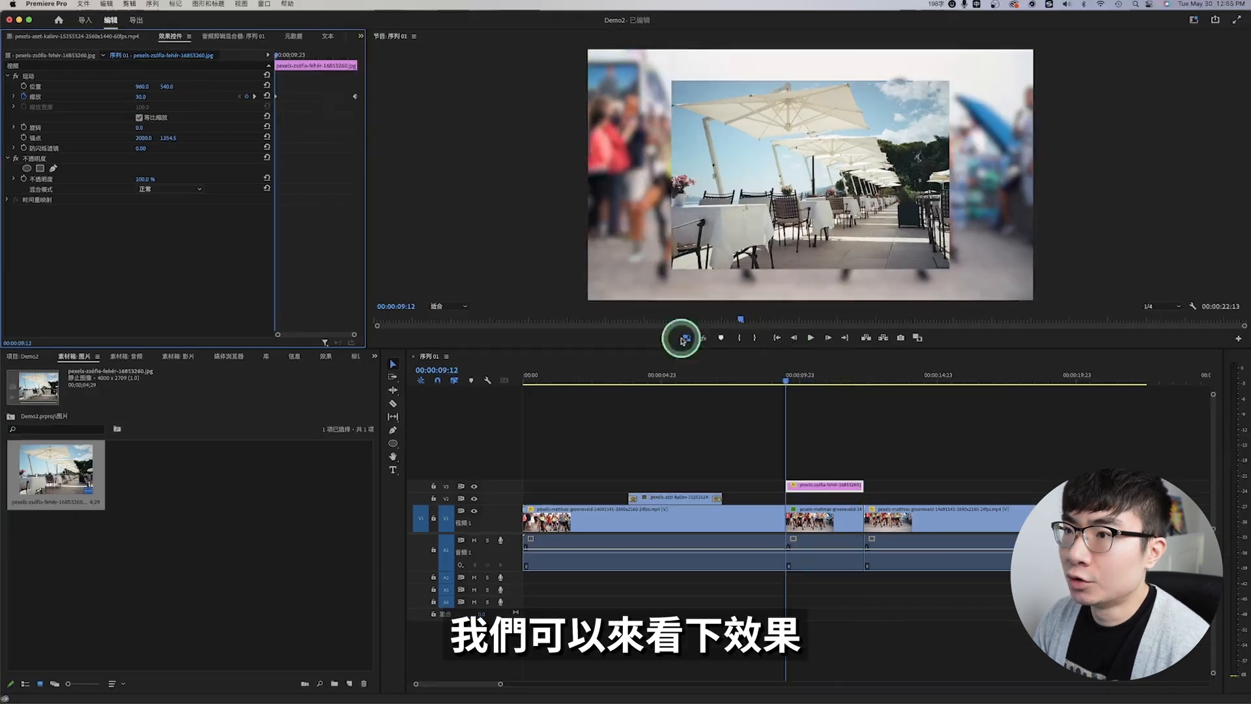
key(space)
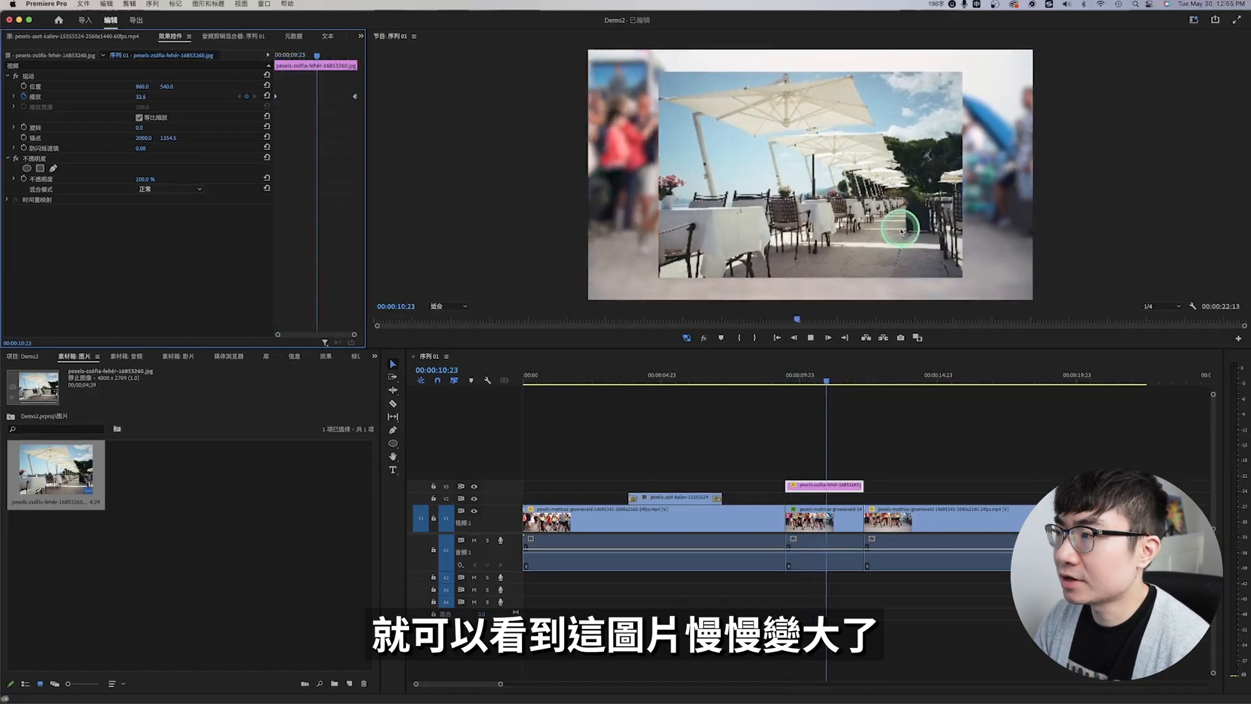
click(897, 375)
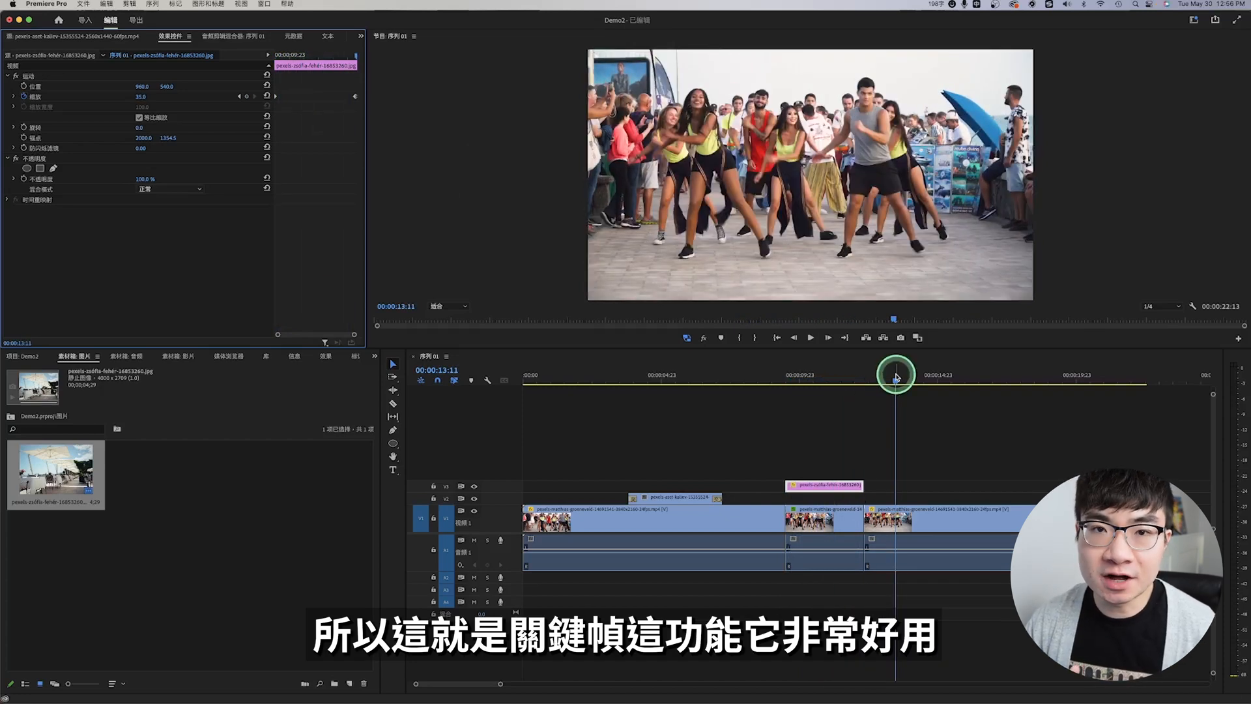
click(650, 427)
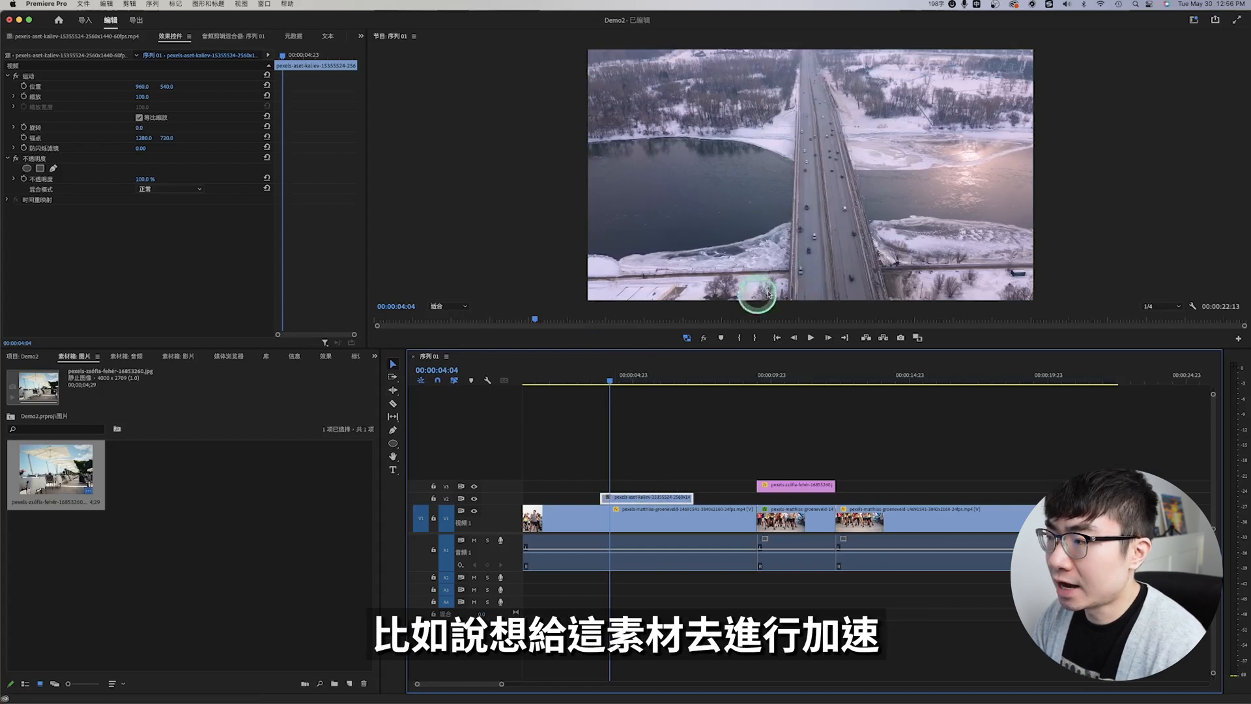
Step: Preview the snowy bridge clip on V2, set its speed to 300% and play it back from its start
key(Left)
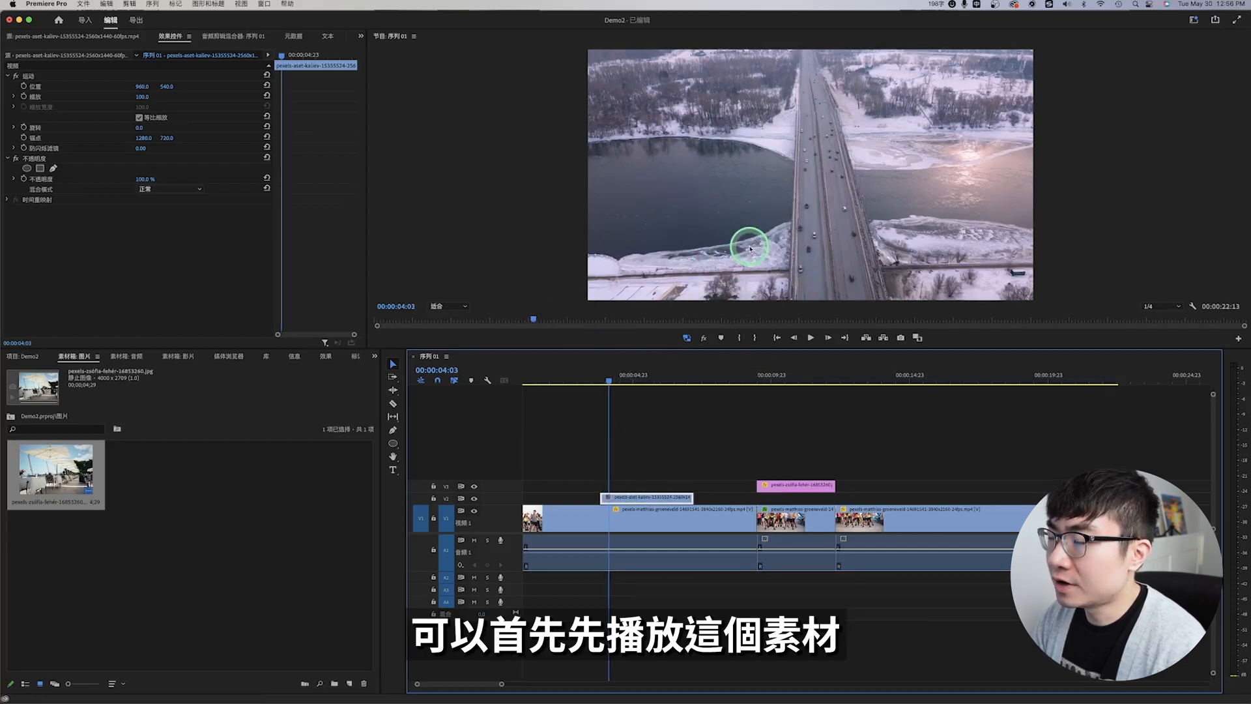
key(space)
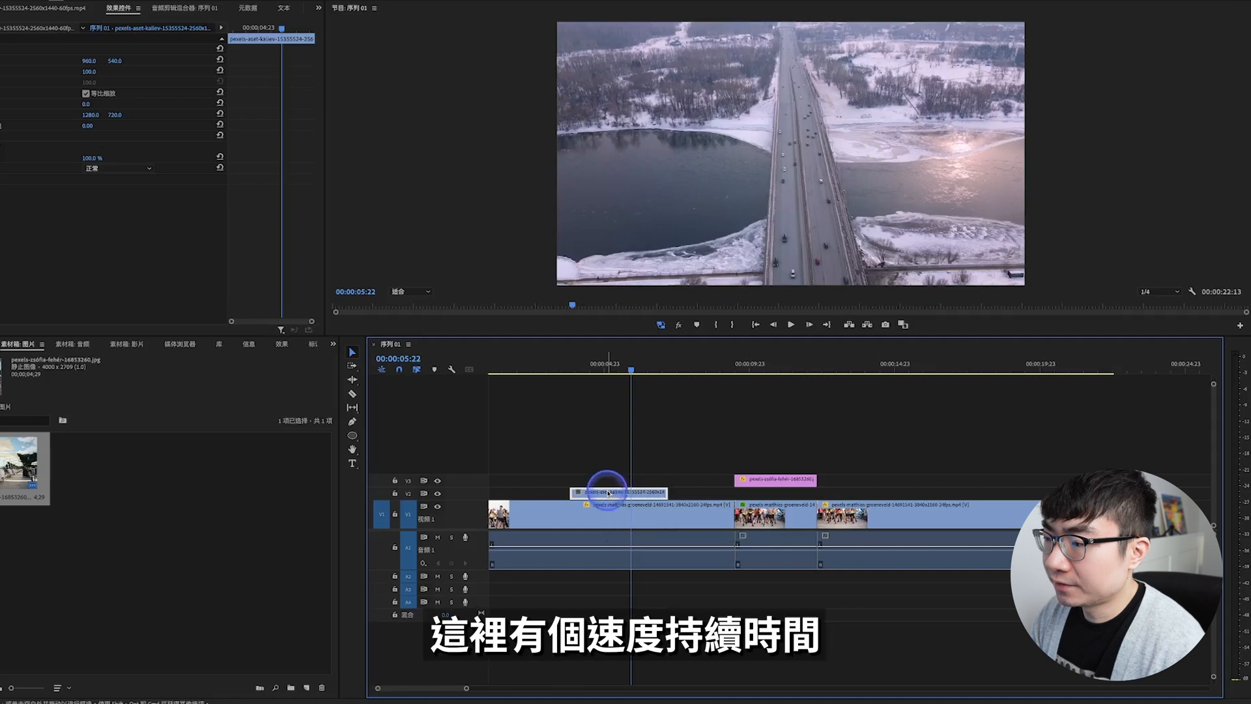
right_click(607, 493)
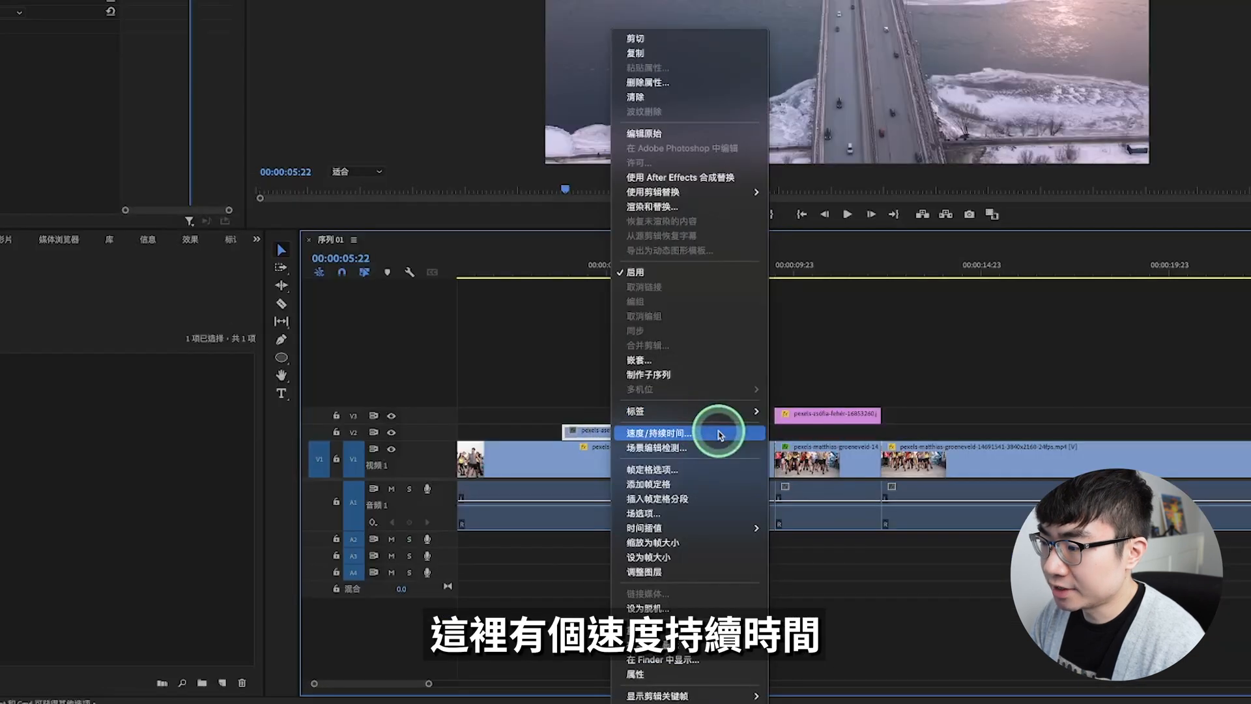
click(720, 435)
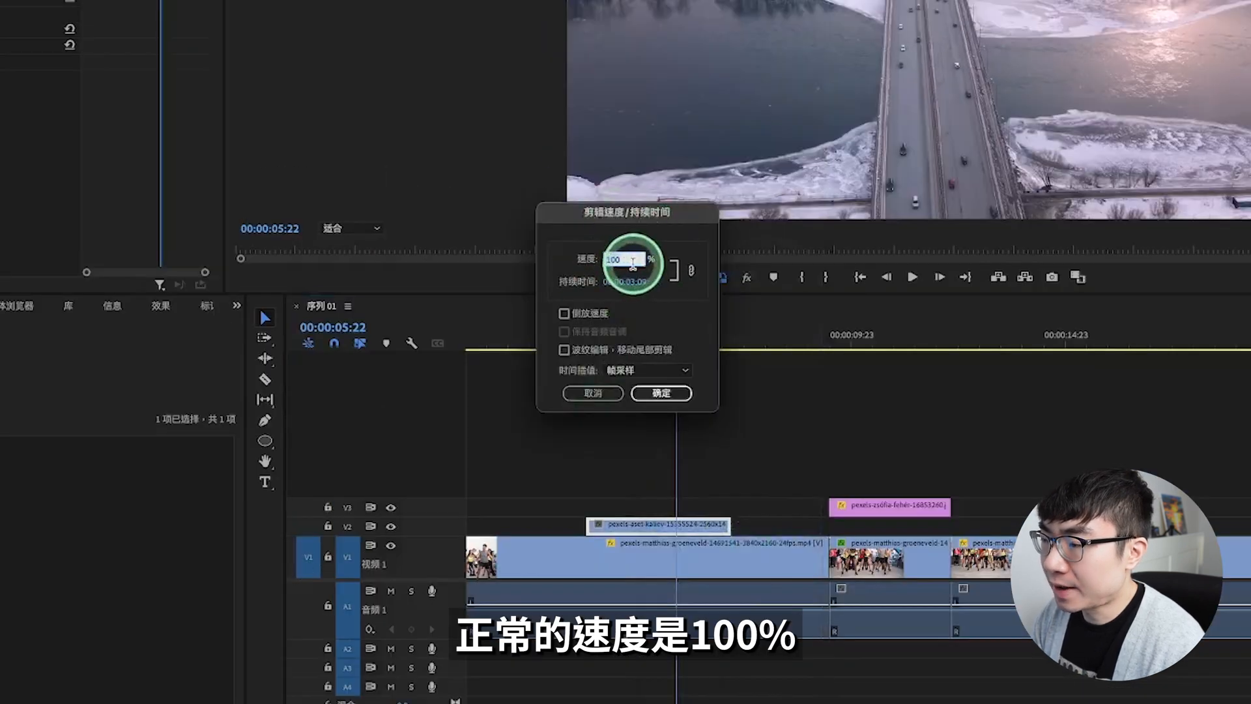
text(300)
click(655, 268)
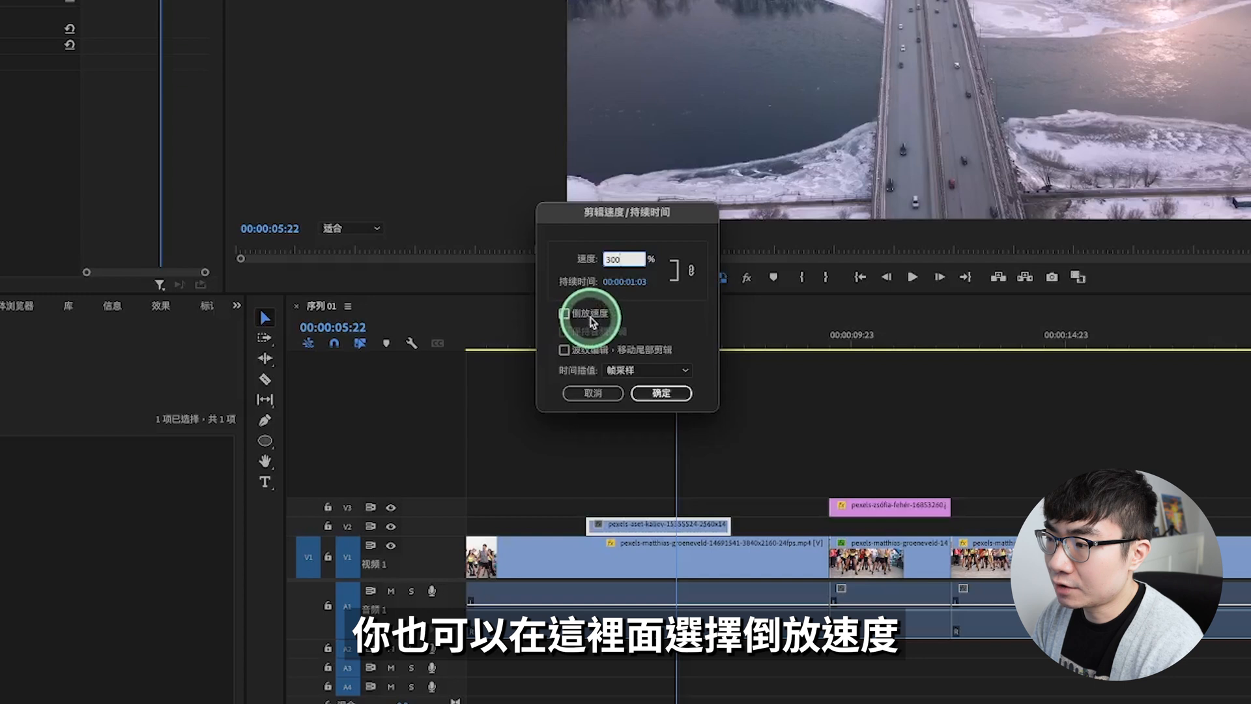
click(662, 393)
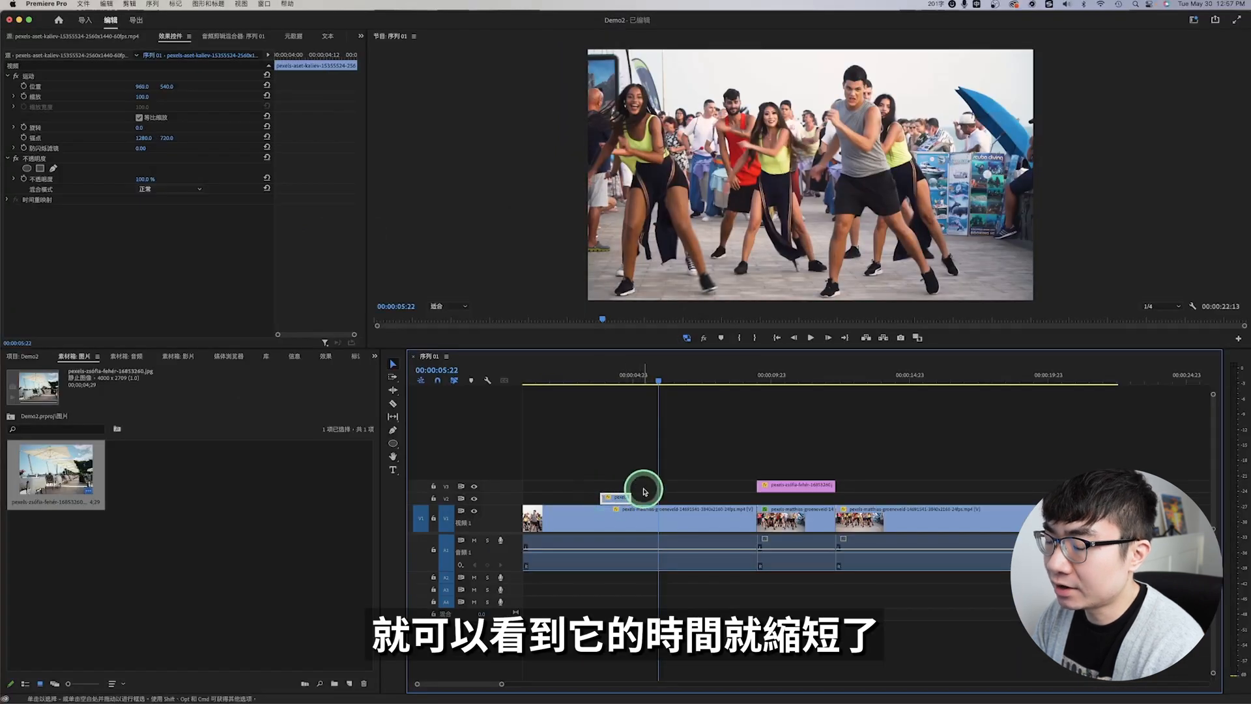
key(Up)
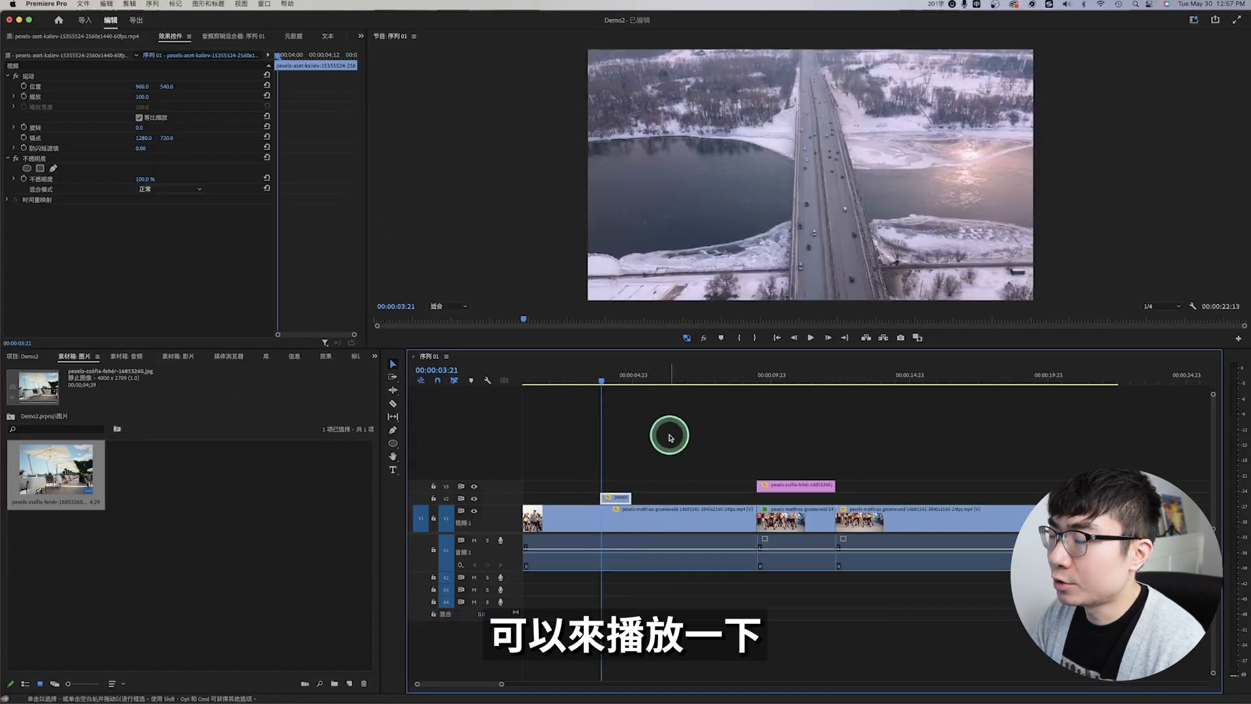
key(space)
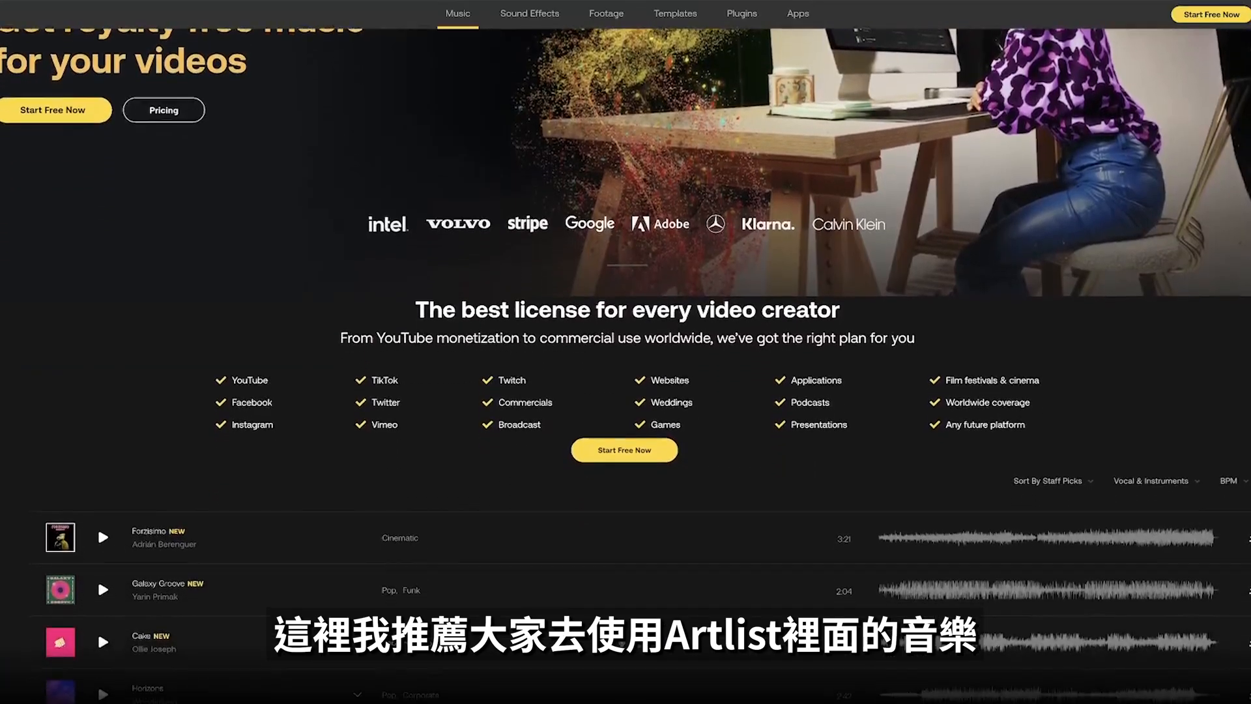
Step: Browse the royalty-free music list on the Artlist website
scroll(626, 365, down, 4)
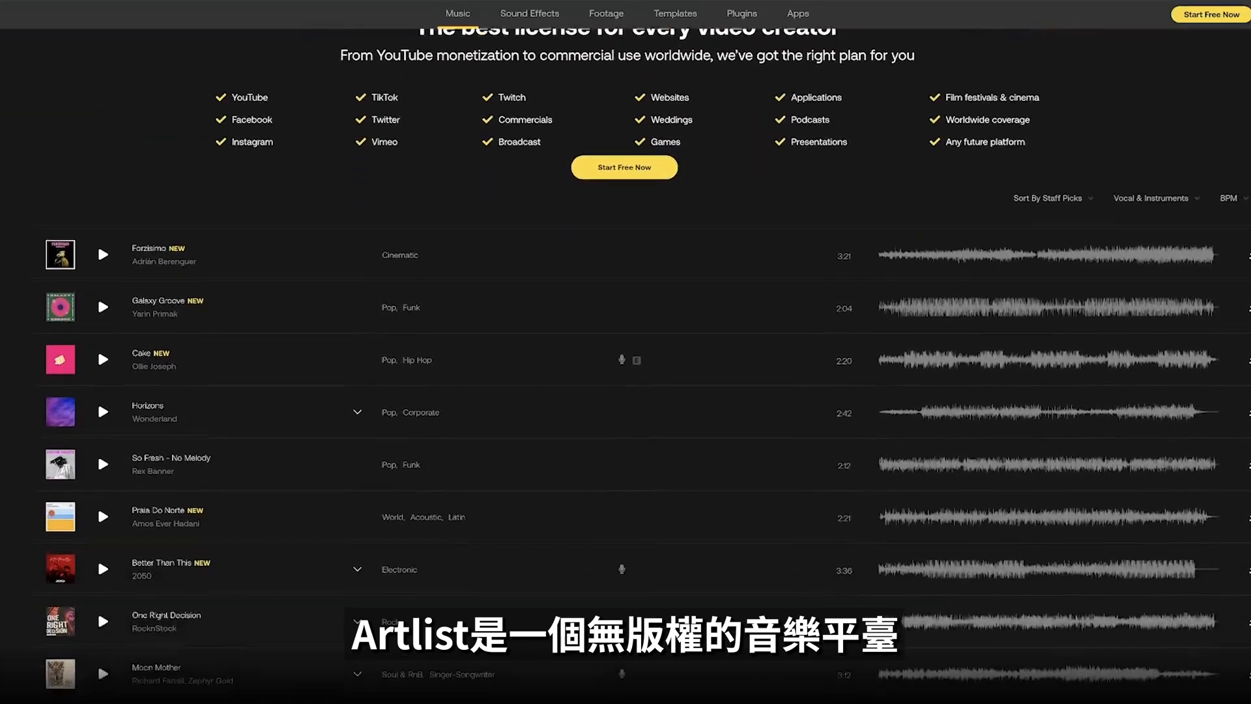
scroll(626, 365, down, 5)
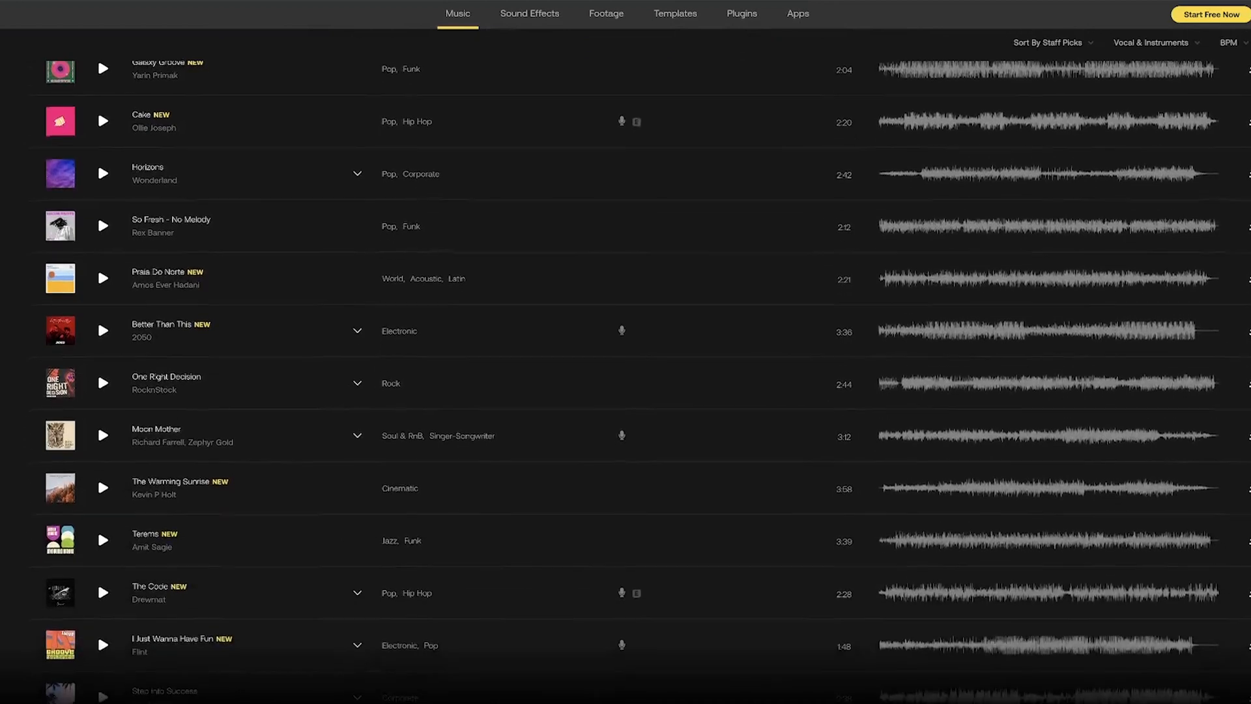
scroll(625, 365, down, 4)
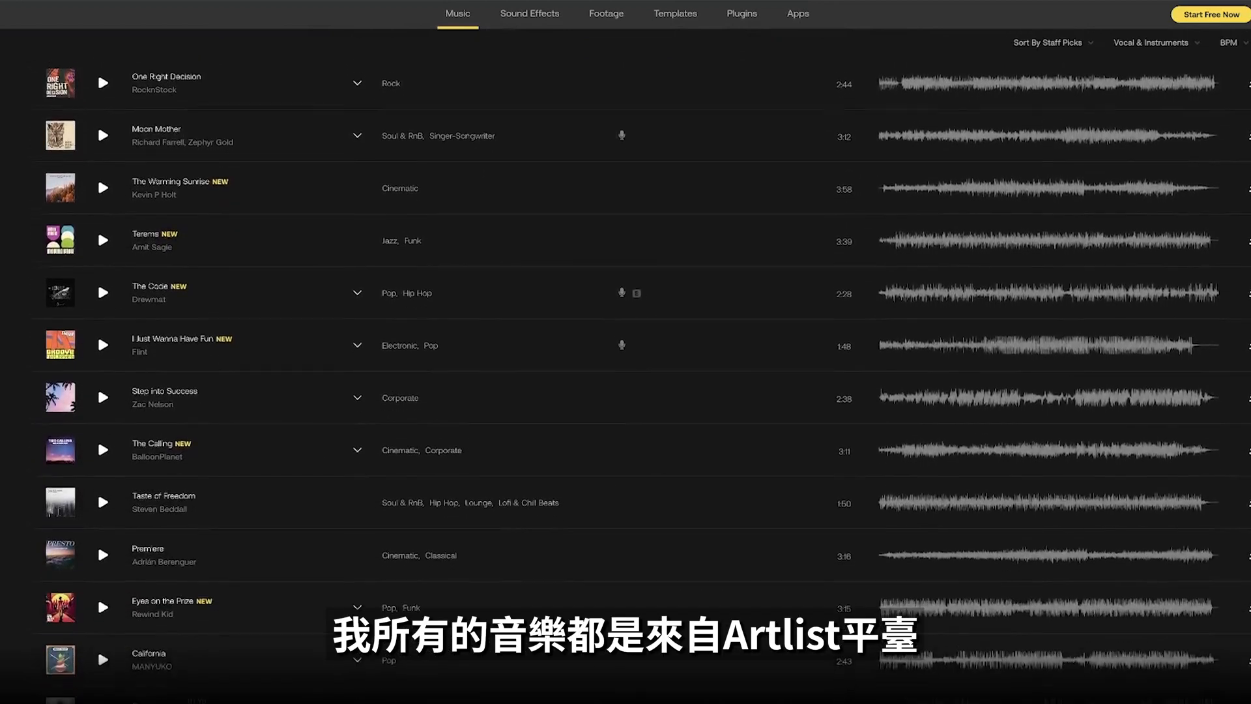
scroll(625, 365, down, 1)
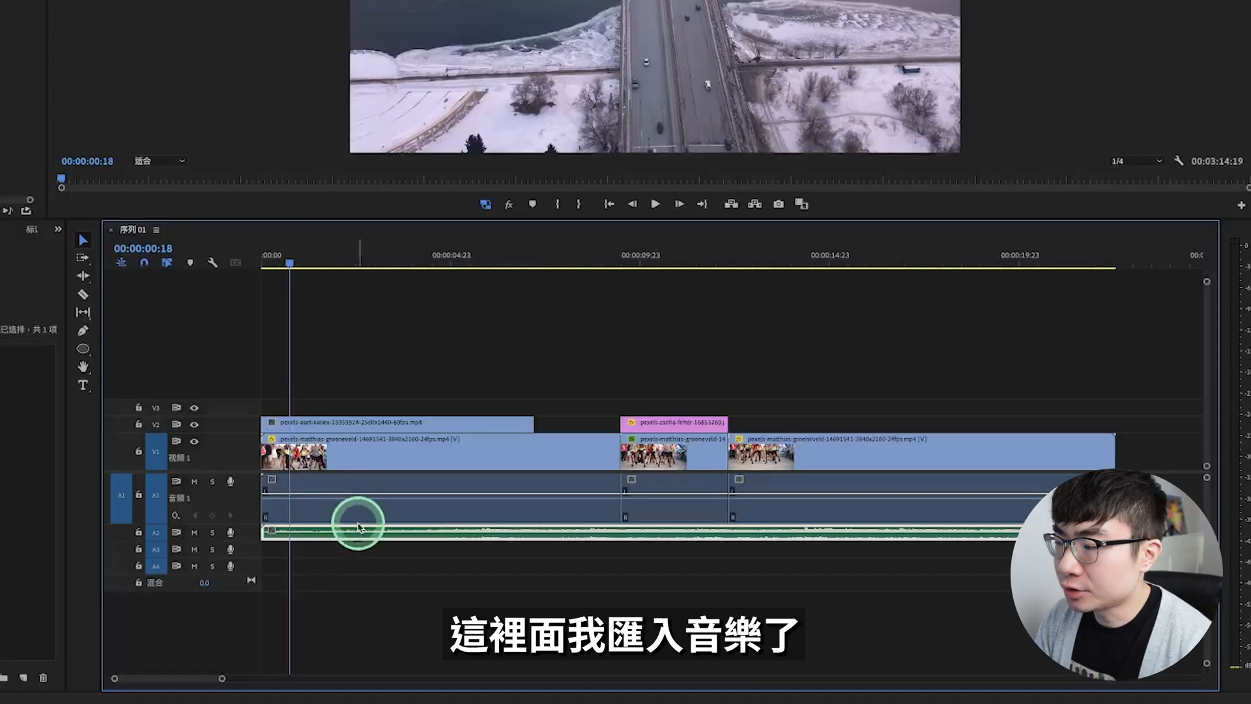
Step: Enlarge audio track A2 to show the music waveform and play the sequence from the beginning
drag(243, 540, 243, 593)
key(Home)
key(space)
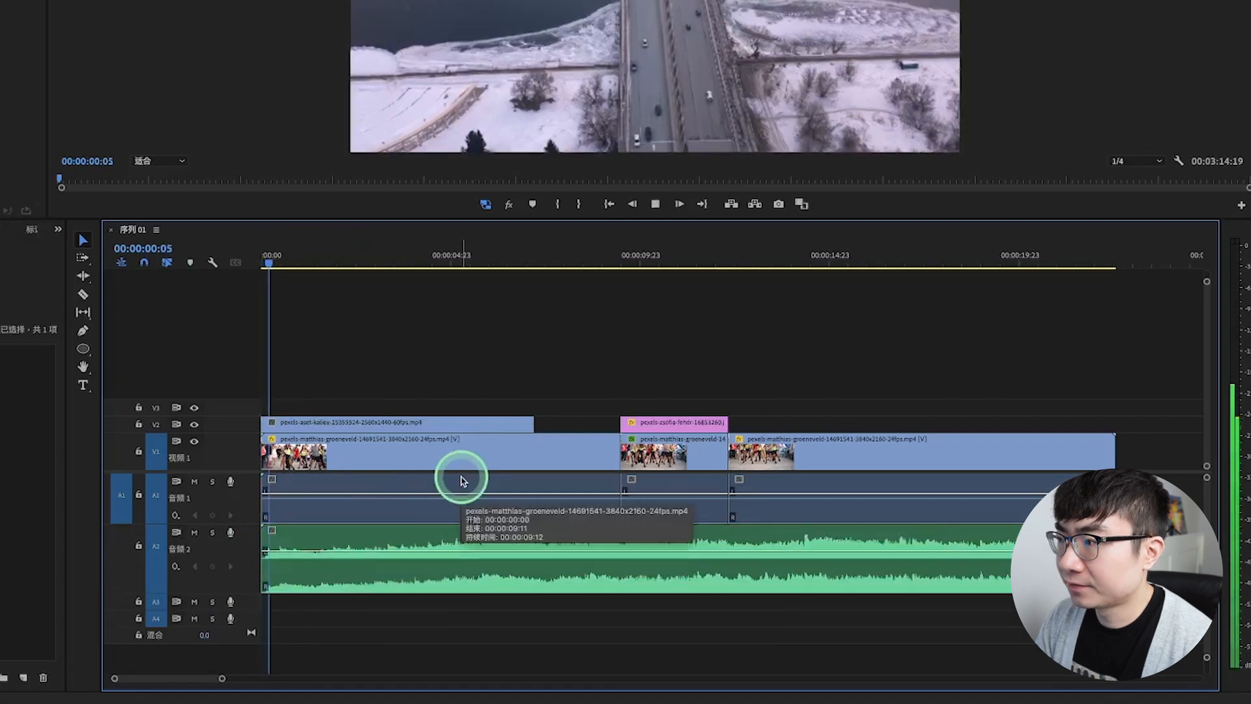
key(space)
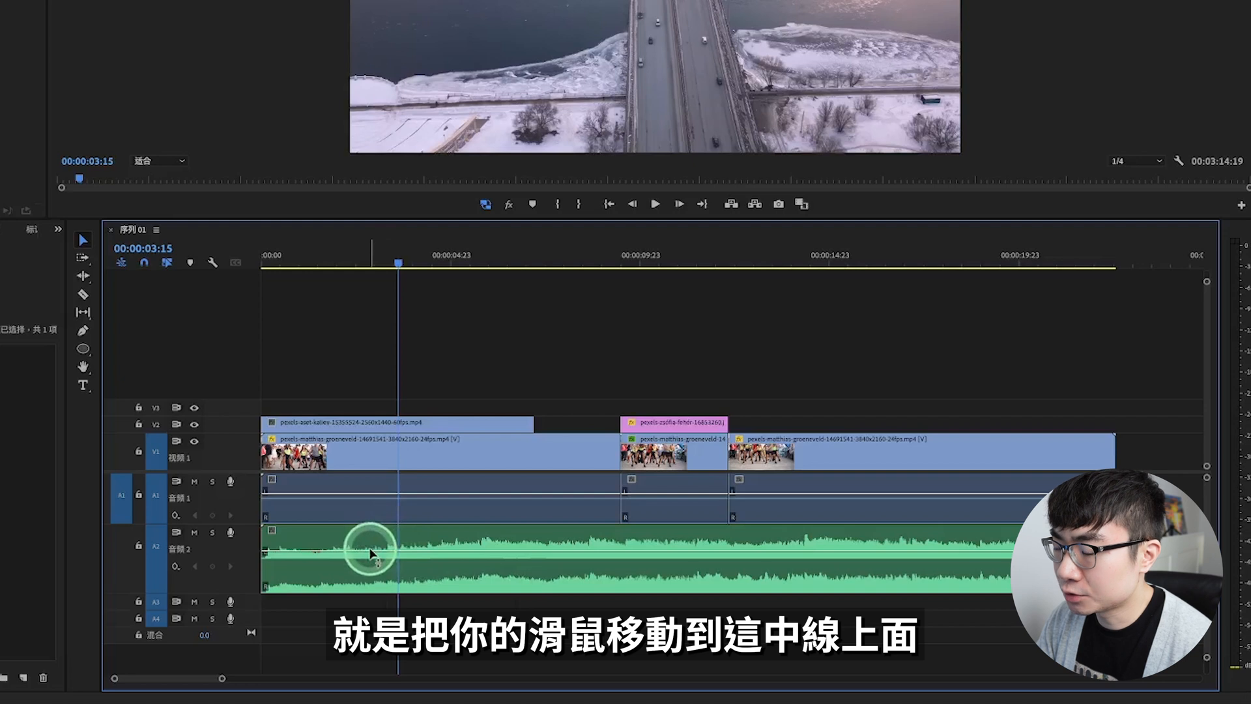
Step: Raise the volume line of the music clip on A2 and listen to it from the beginning
mouse_move(370, 553)
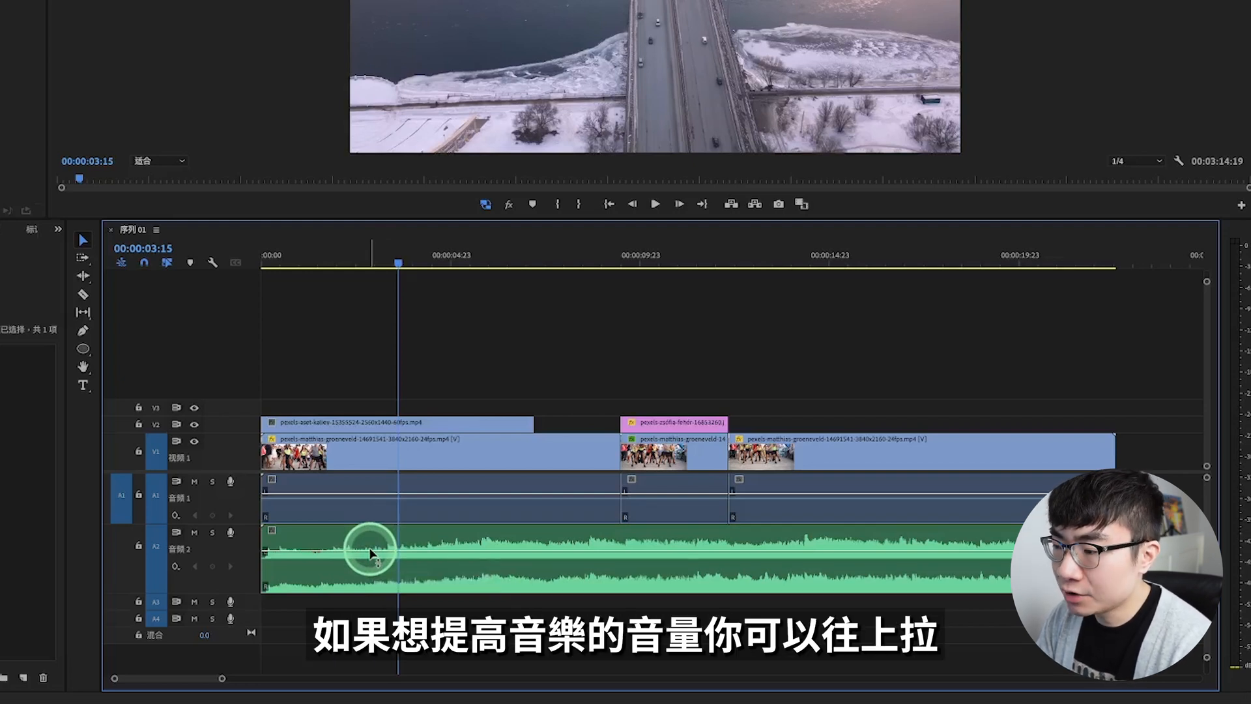
drag(369, 551, 370, 540)
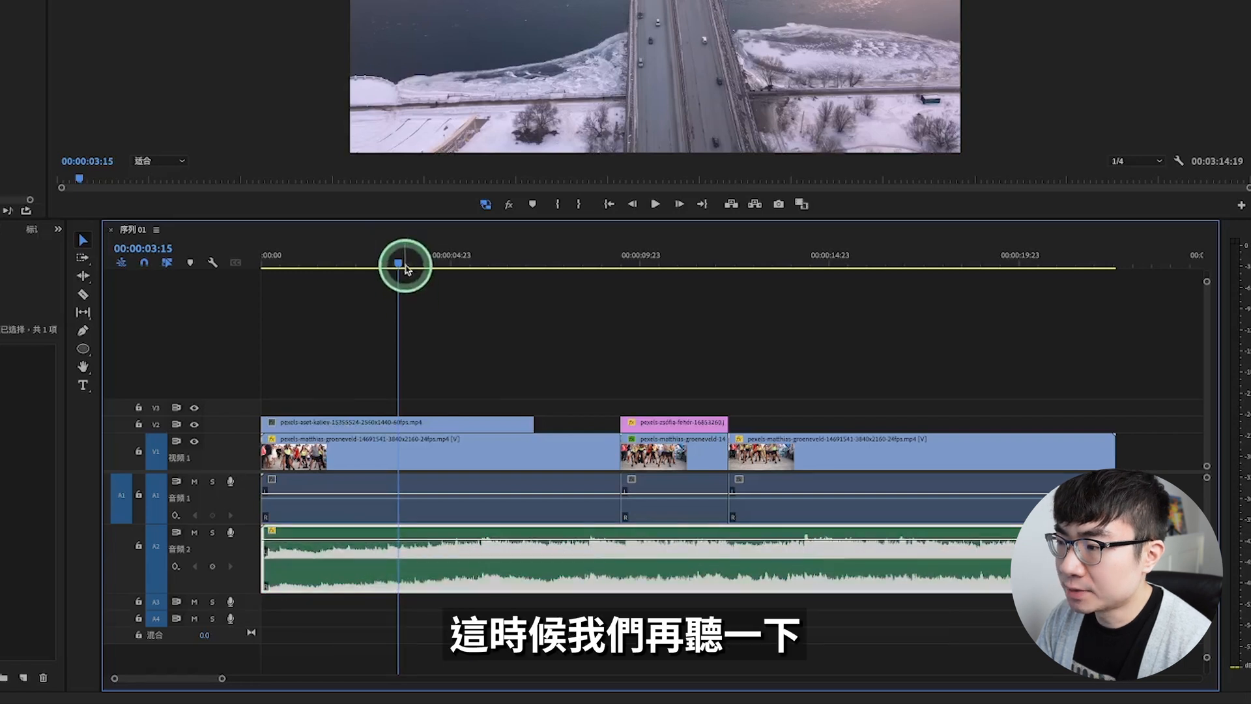
drag(404, 265, 245, 298)
key(space)
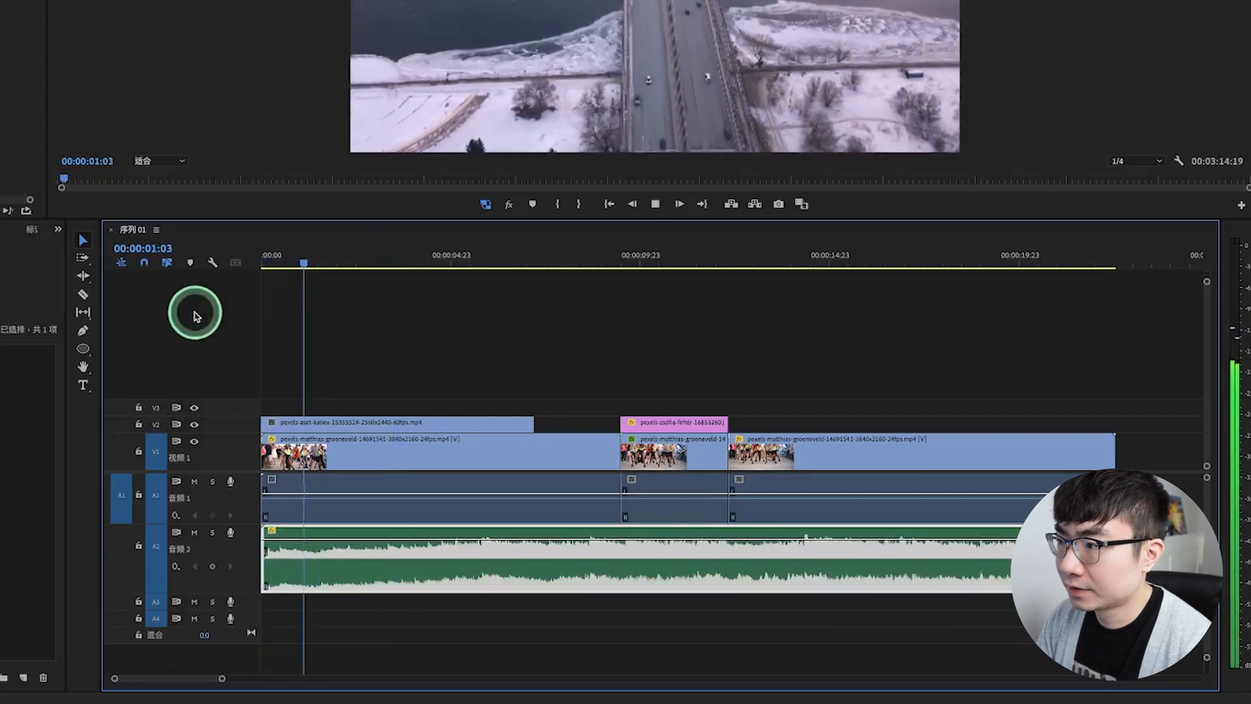
key(space)
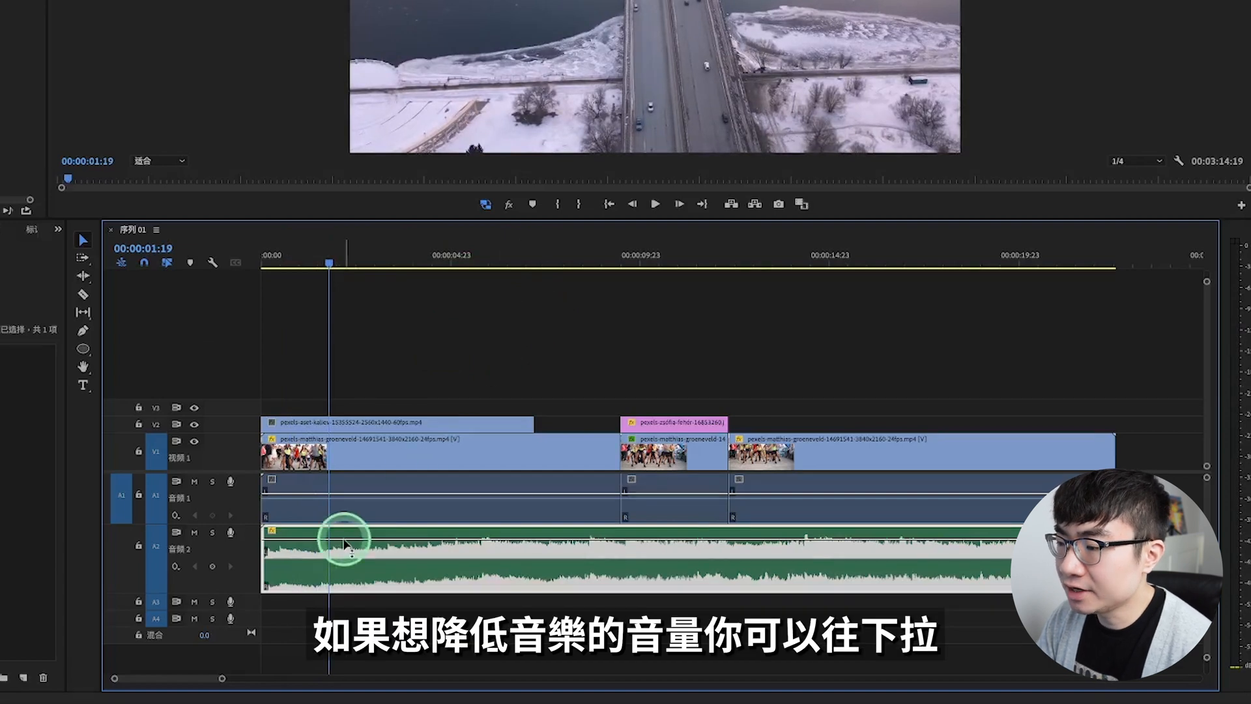
Step: Lower the volume line of the music clip on A2 below its original level and listen from the beginning
mouse_move(344, 541)
drag(345, 542, 350, 564)
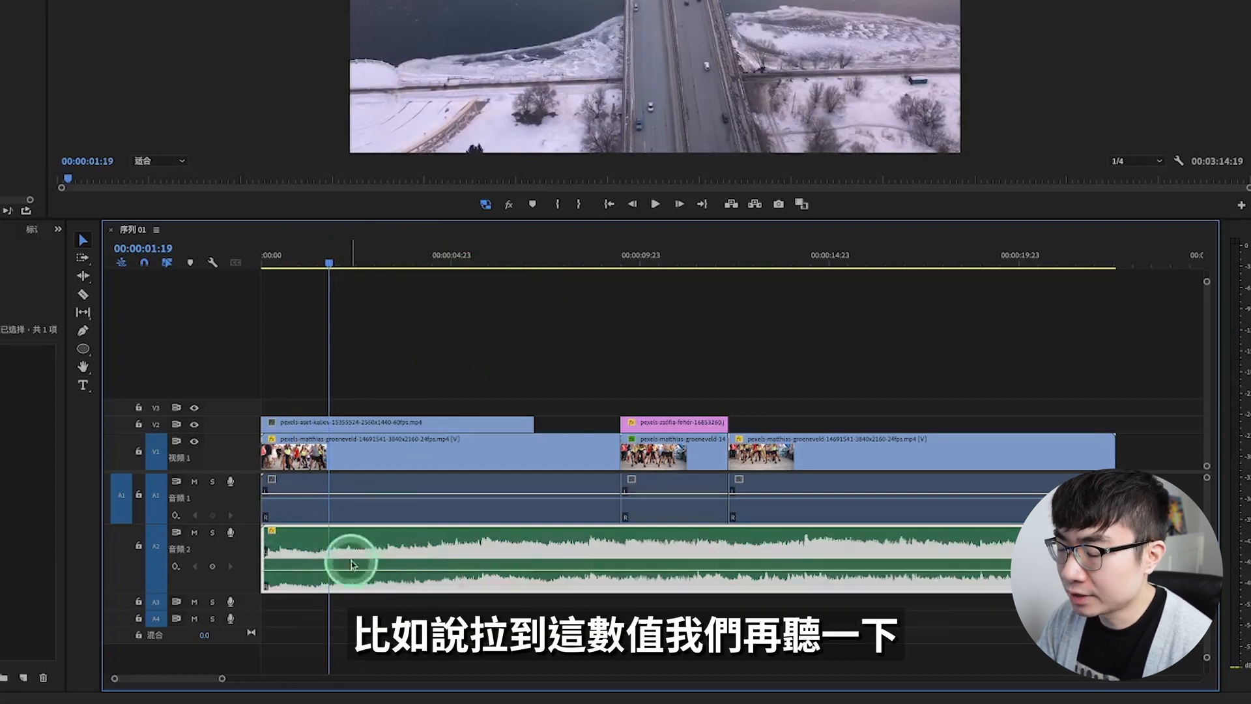
drag(349, 264, 261, 264)
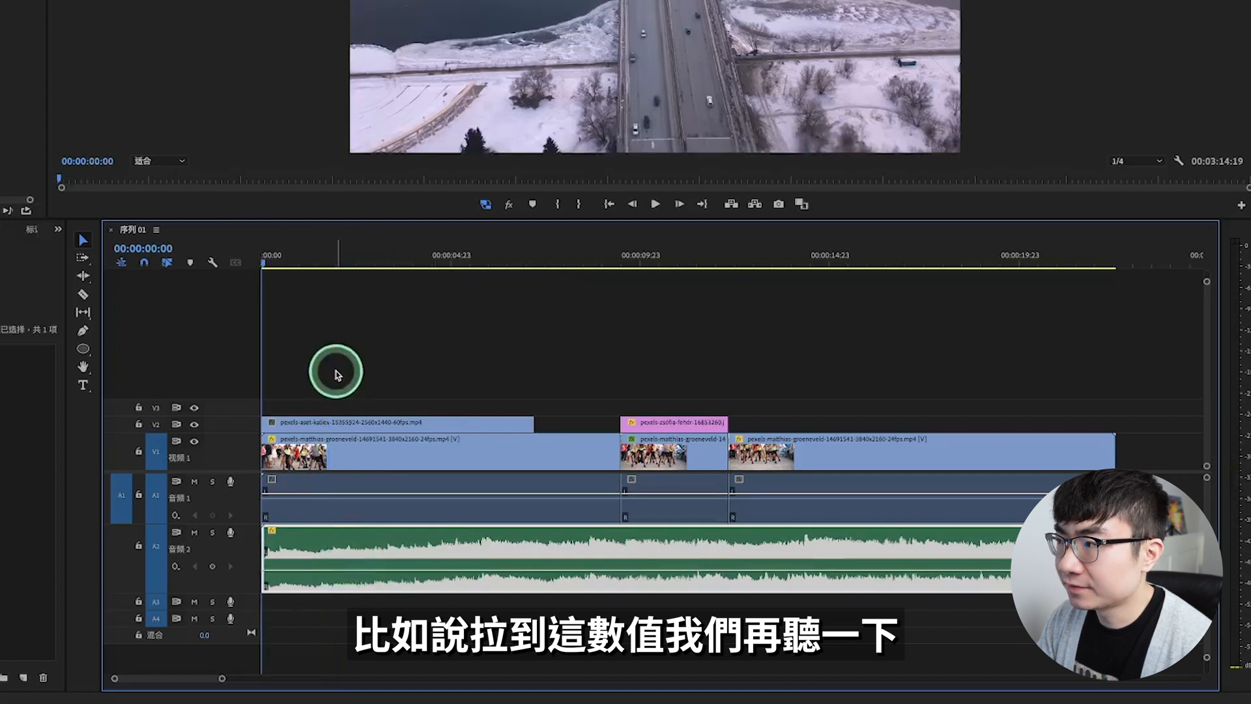
key(space)
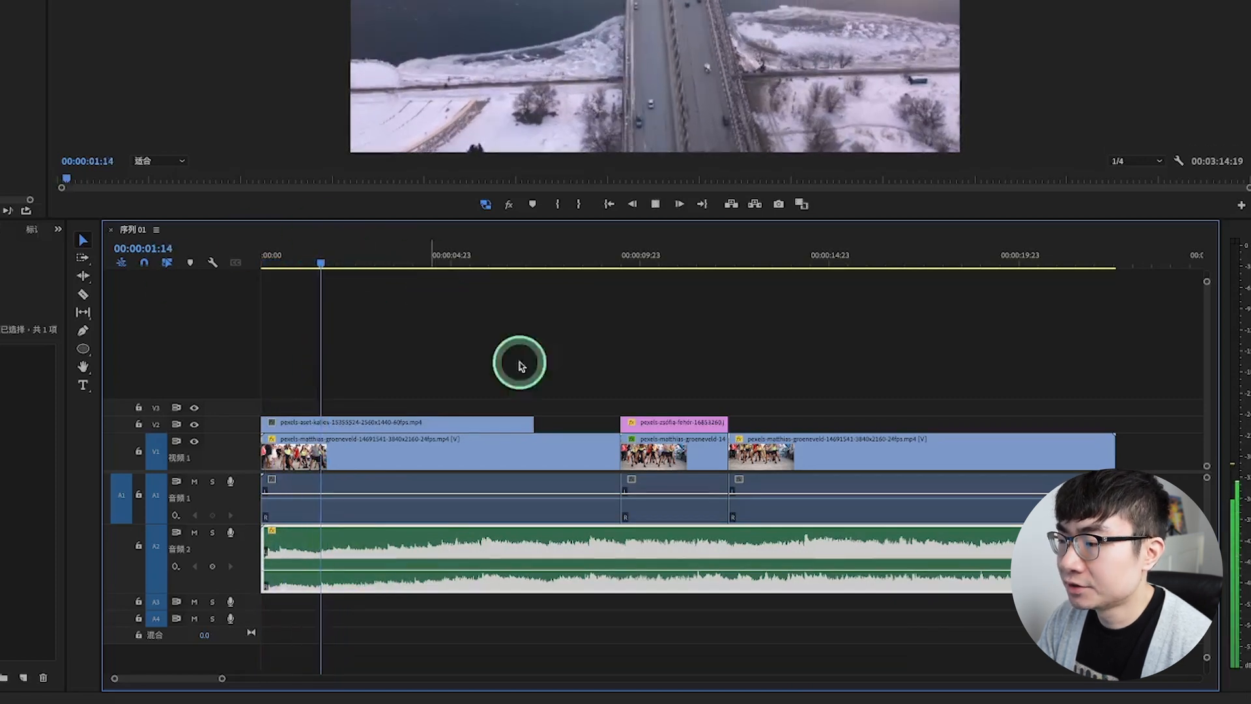
key(space)
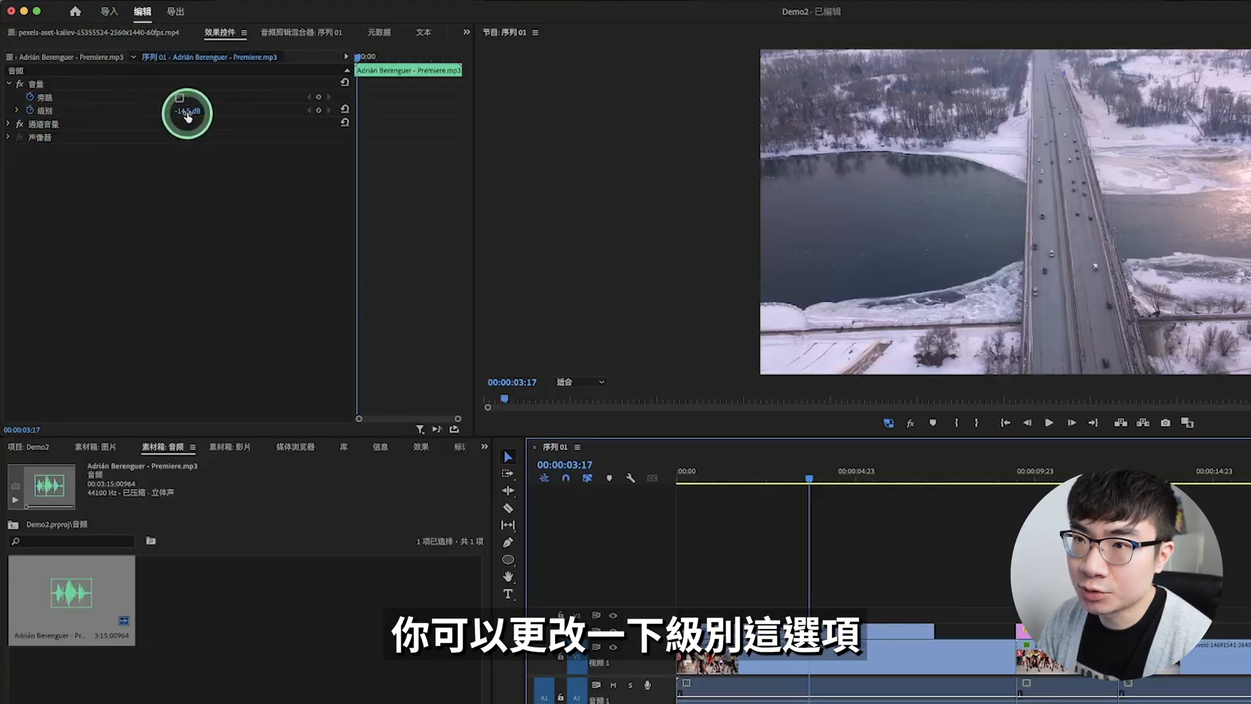
Step: Set the music clip's volume level (级别) to 1.4 dB
drag(188, 116, 185, 115)
drag(184, 114, 190, 114)
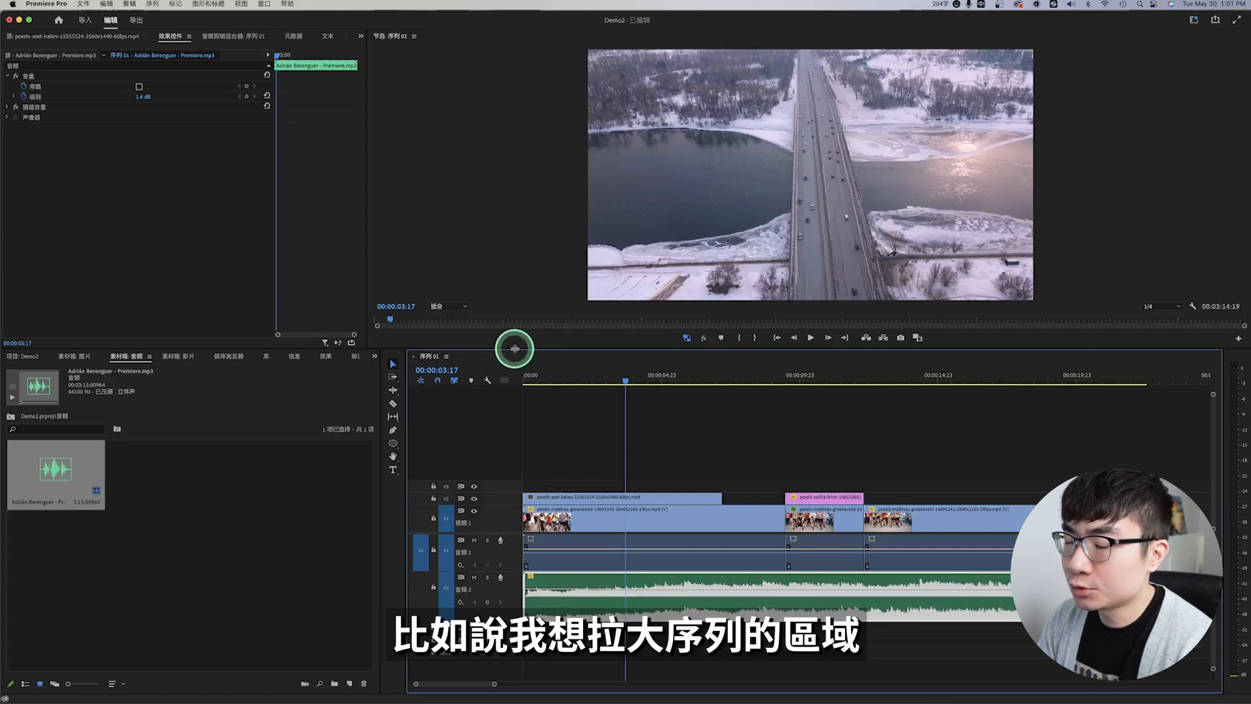
Step: Try different heights for the timeline panel, widen it into the project panel's area and leave it taller
drag(517, 343, 523, 300)
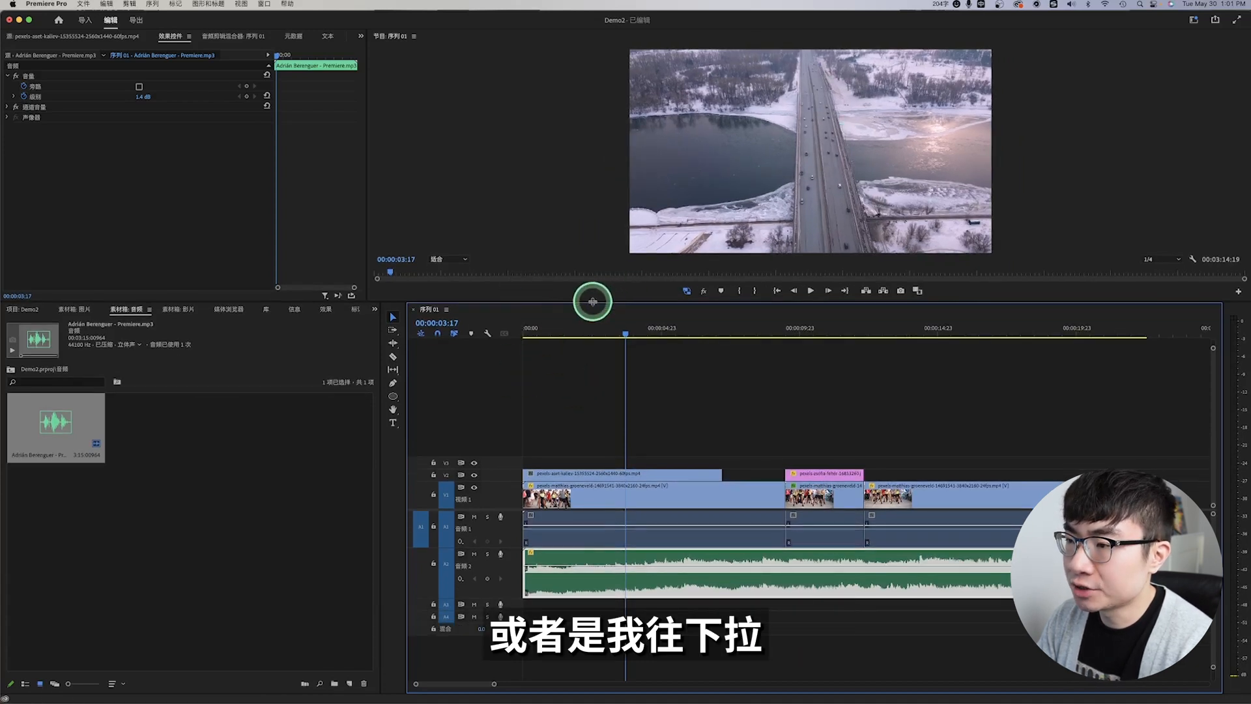
drag(592, 302, 591, 379)
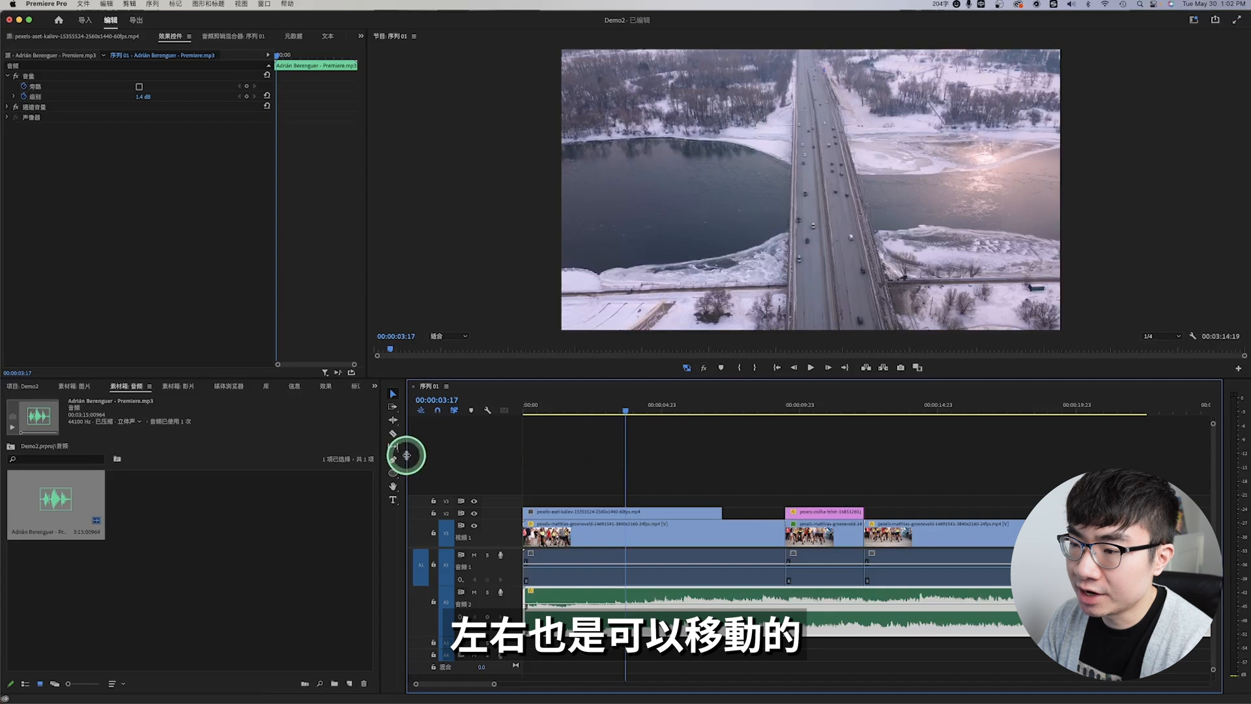
drag(407, 455, 309, 447)
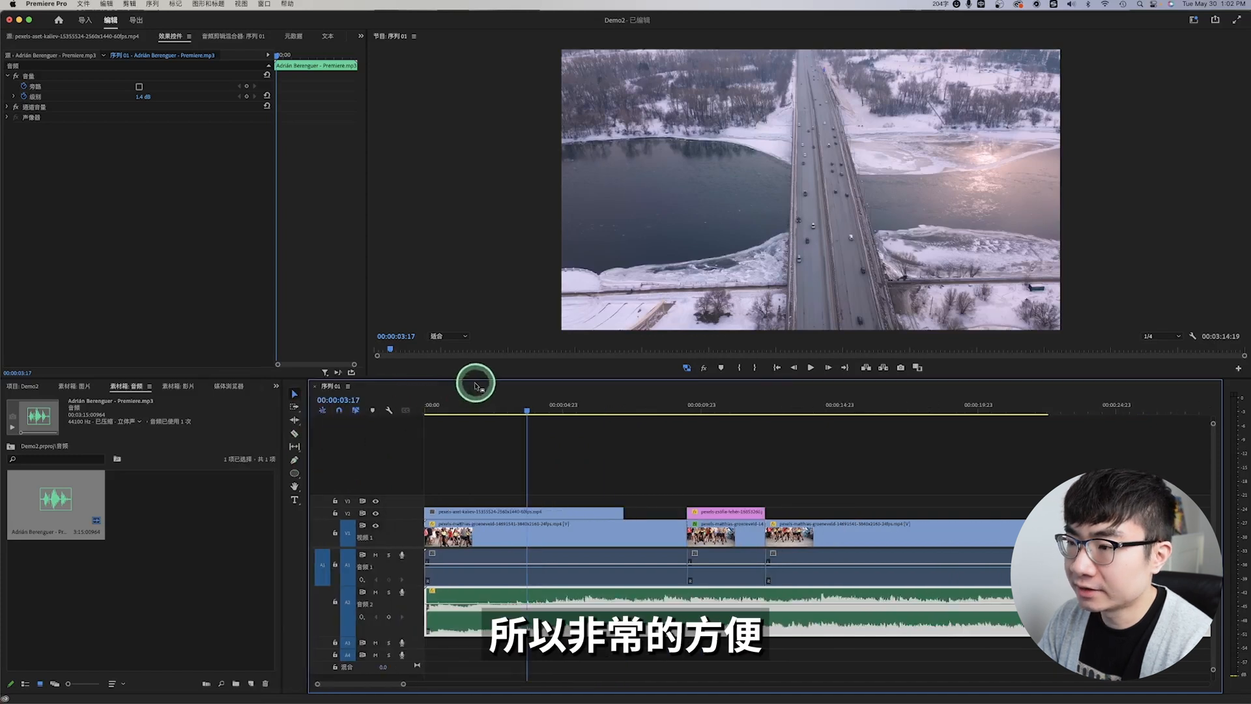
drag(476, 383, 475, 333)
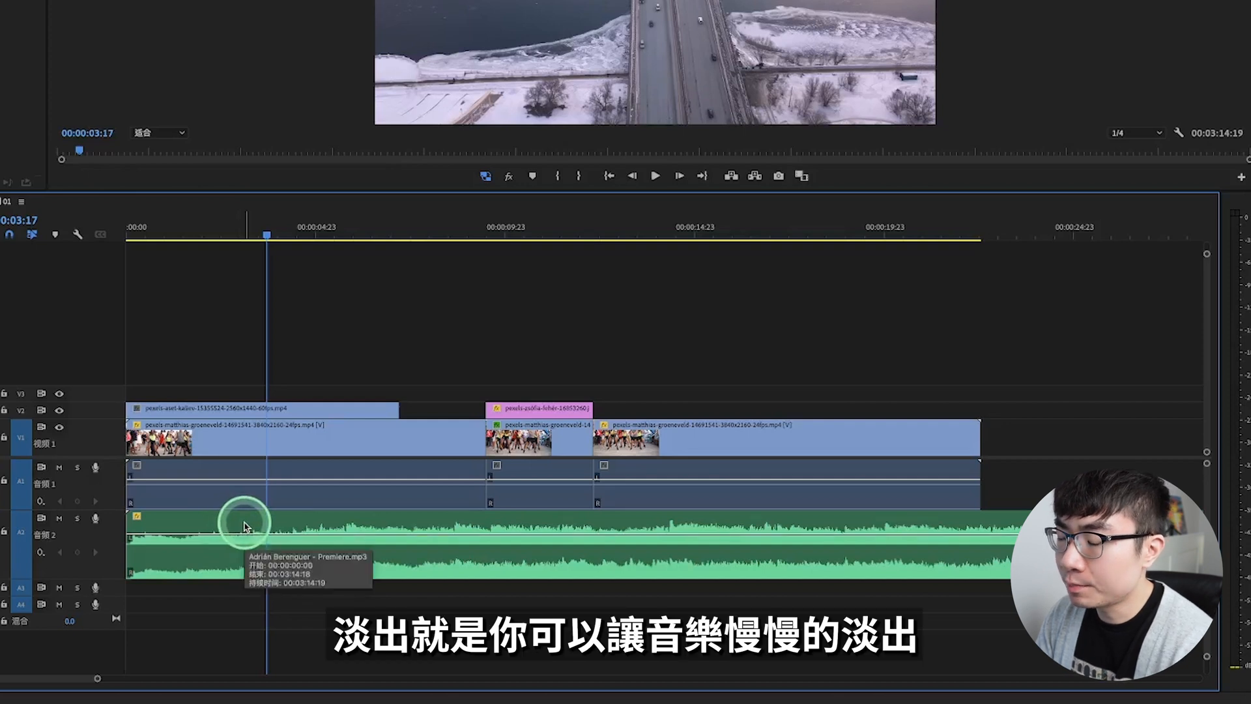
Step: Fade in the music on A2 with volume keyframes at 00:00:00:00 and 00:00:03:03, lowering the first to silence
key(Home)
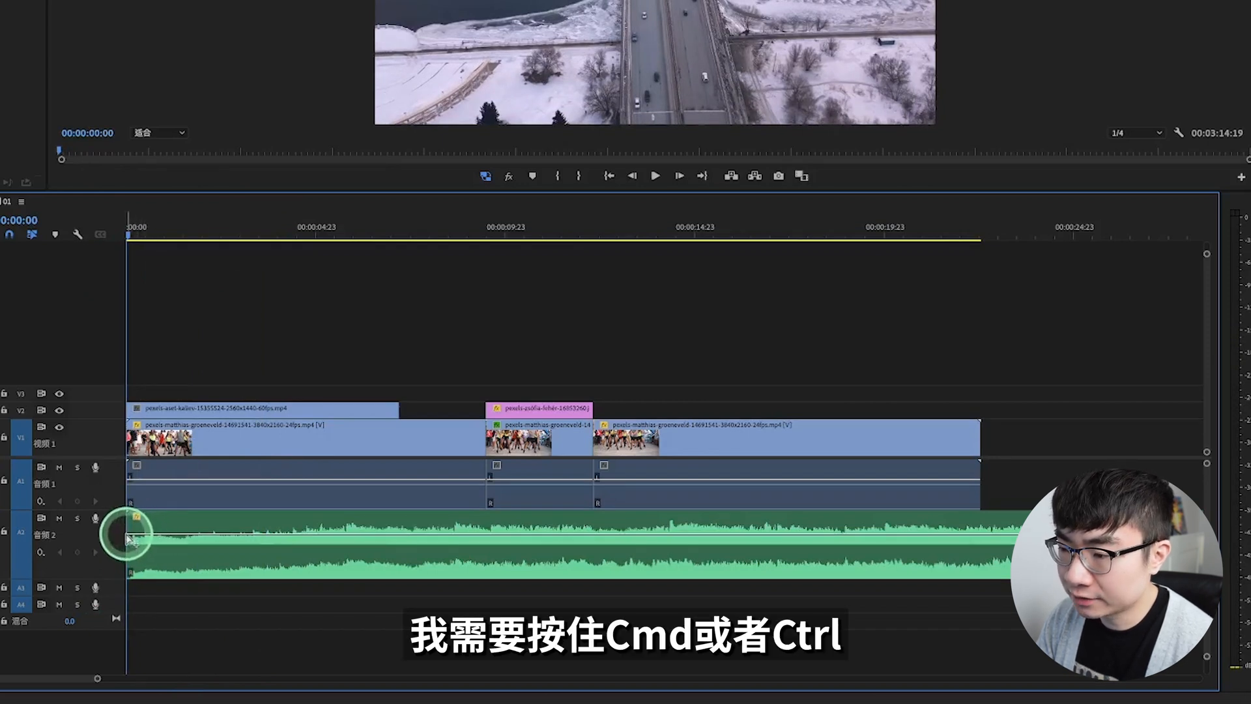
click(246, 531)
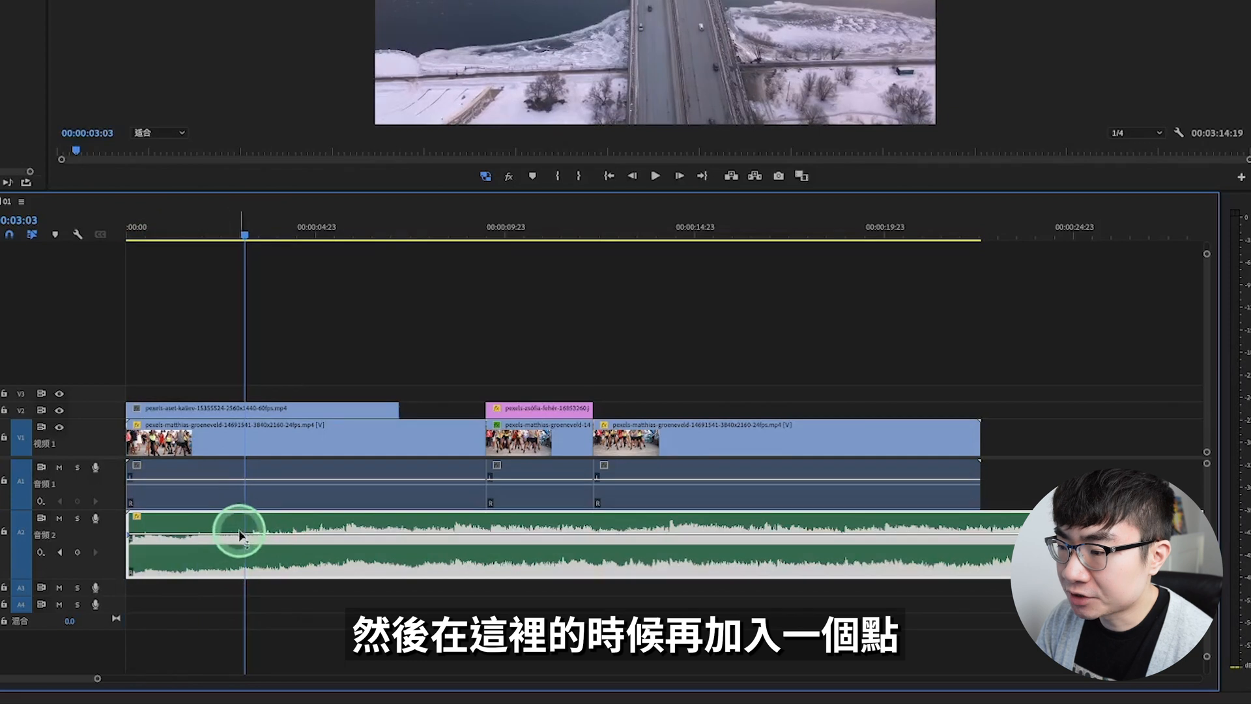
ctrl+click(244, 534)
drag(129, 534, 130, 569)
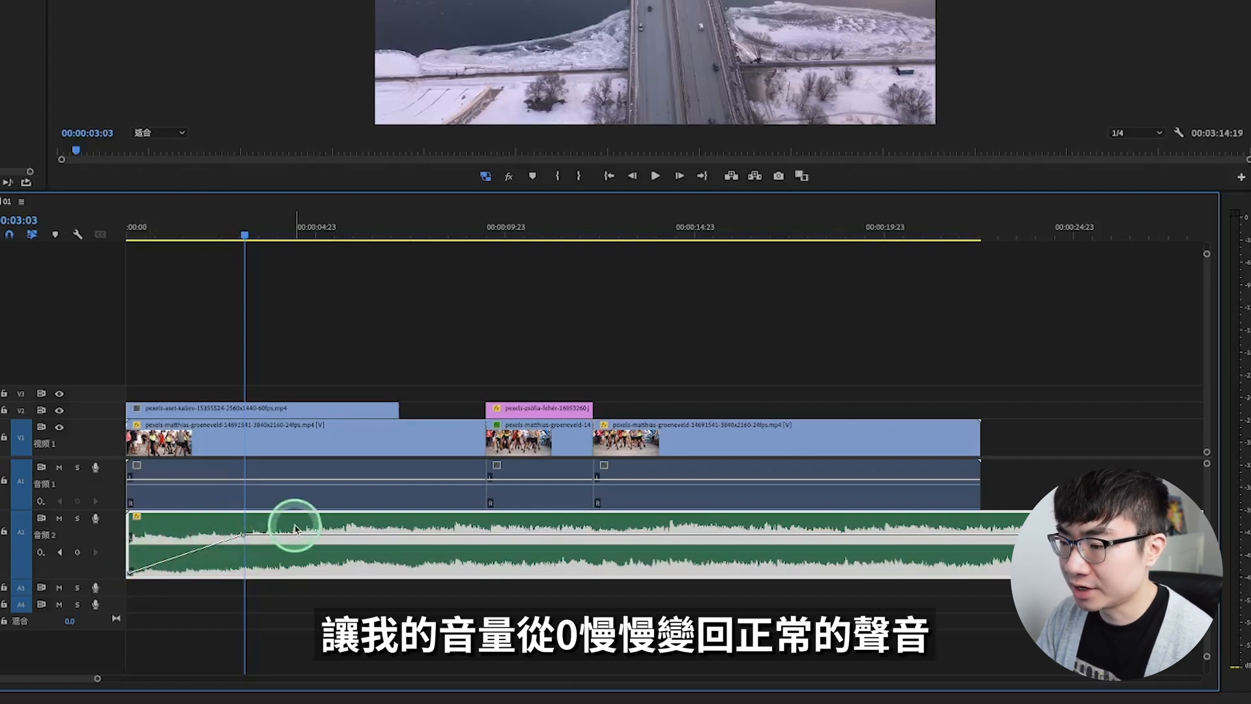
Step: Fade out the music on A2 with volume keyframes at 00:00:05:16 and 00:00:07:04, lowering the latter to silence, and return to the sequence start
key(Down)
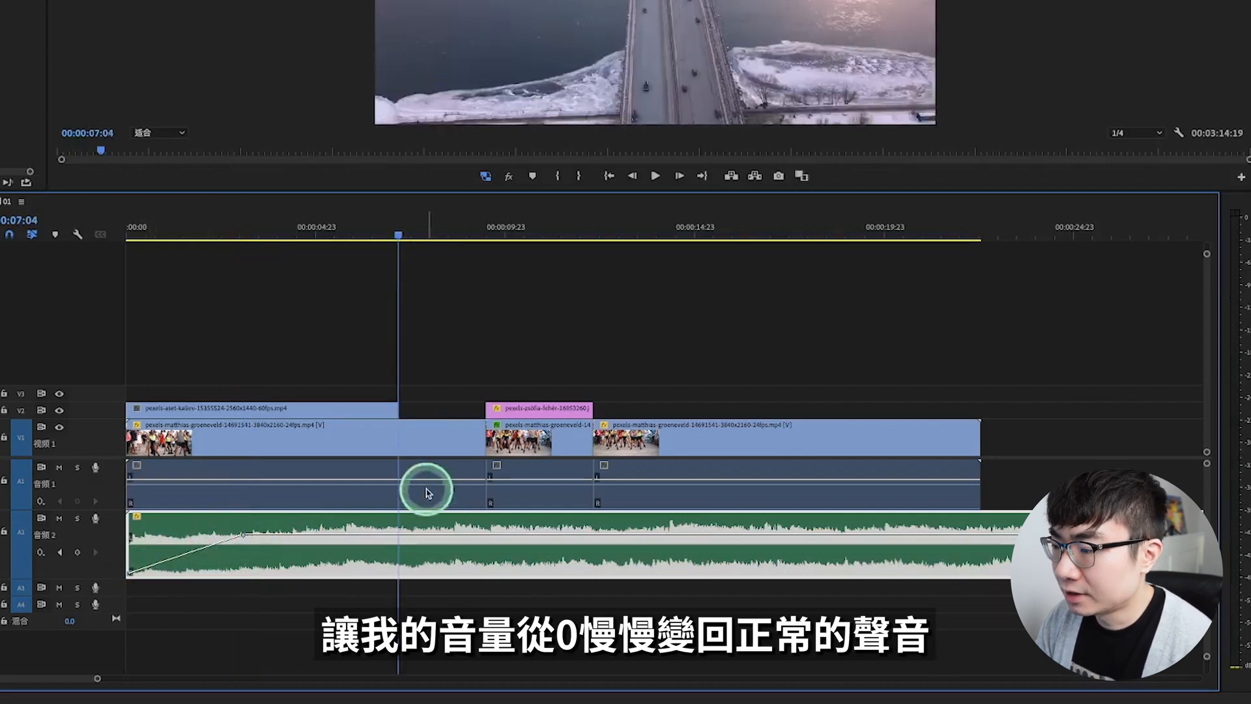
ctrl+click(399, 534)
key(d)
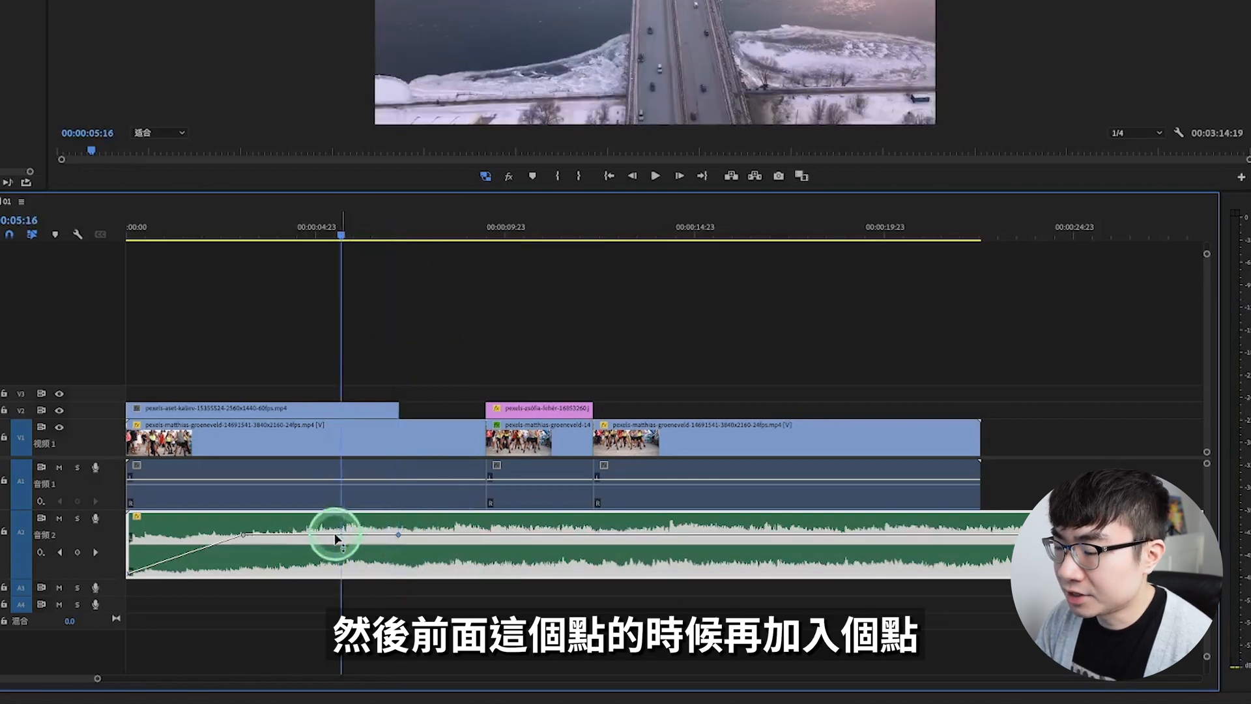
ctrl+click(341, 535)
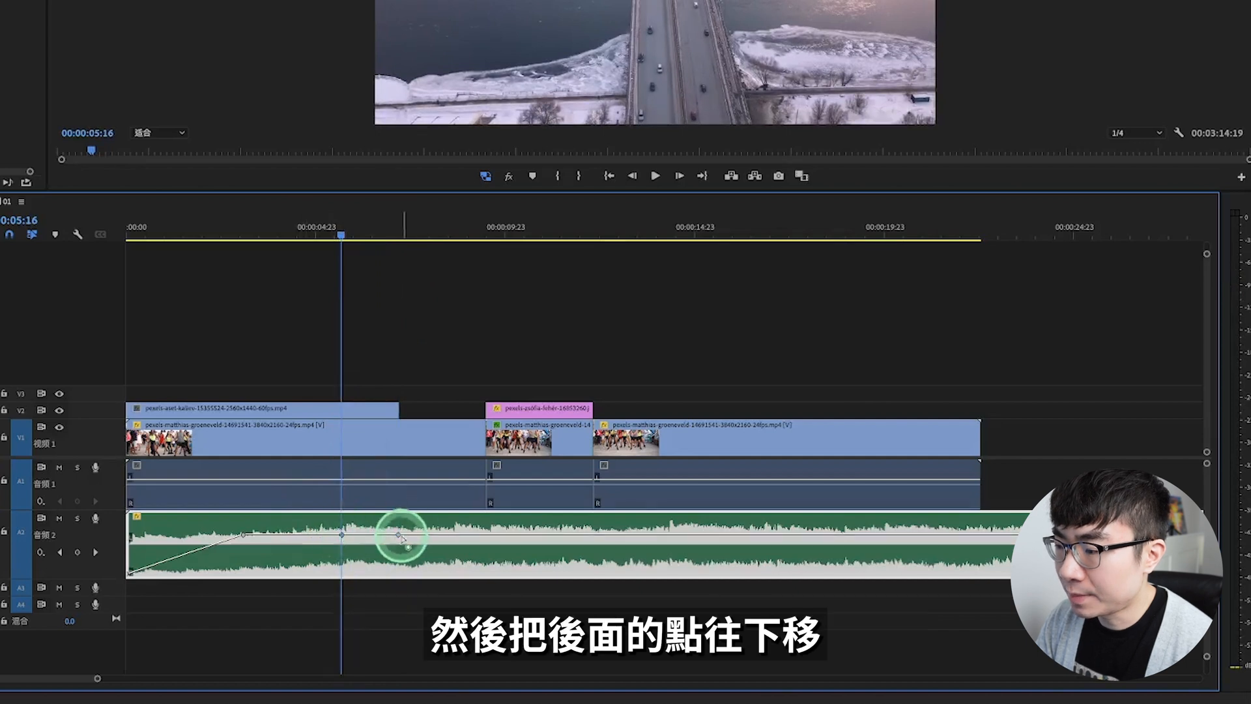
drag(399, 535, 400, 573)
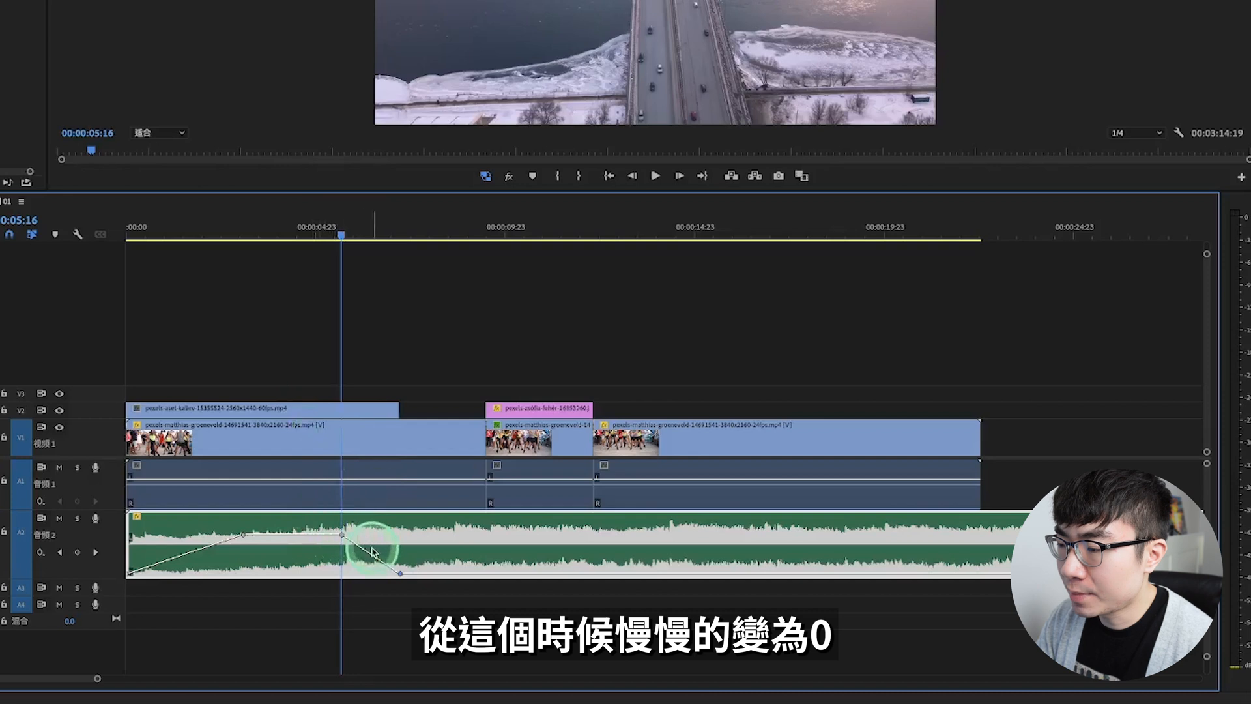
key(Home)
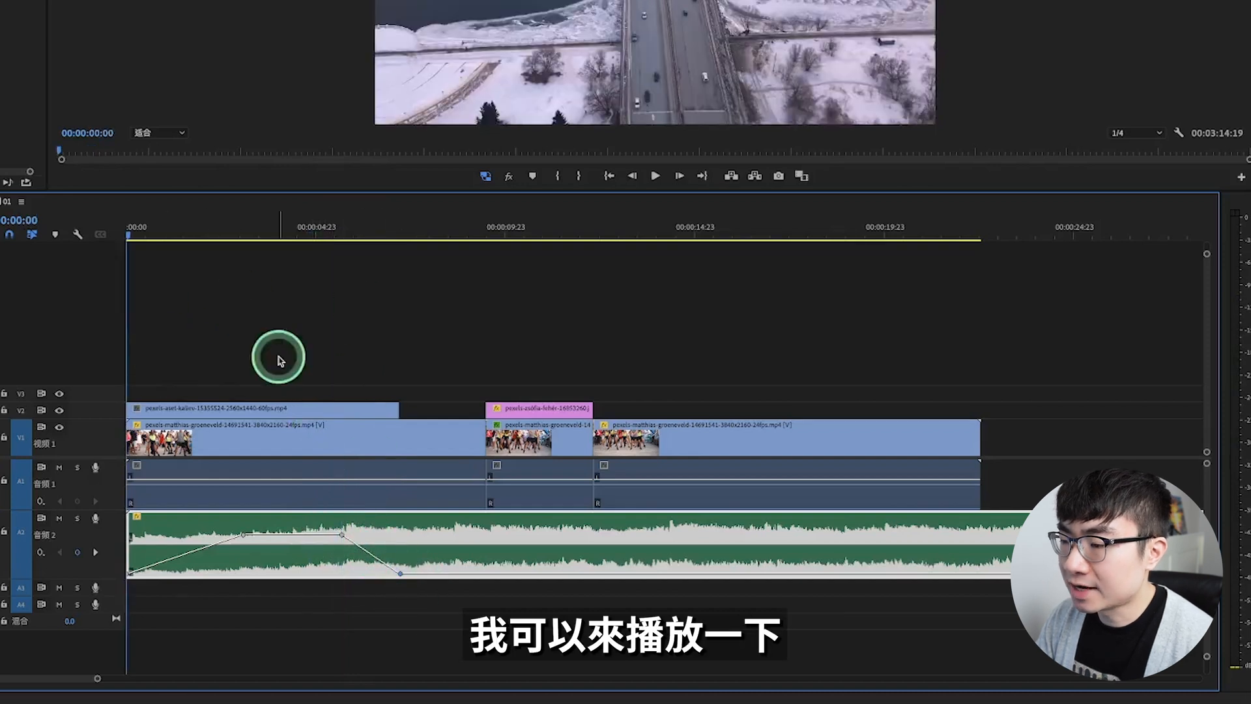
Step: Play the sequence from its start past the music's fade-out to check both fades, and clear the clip selection
key(space)
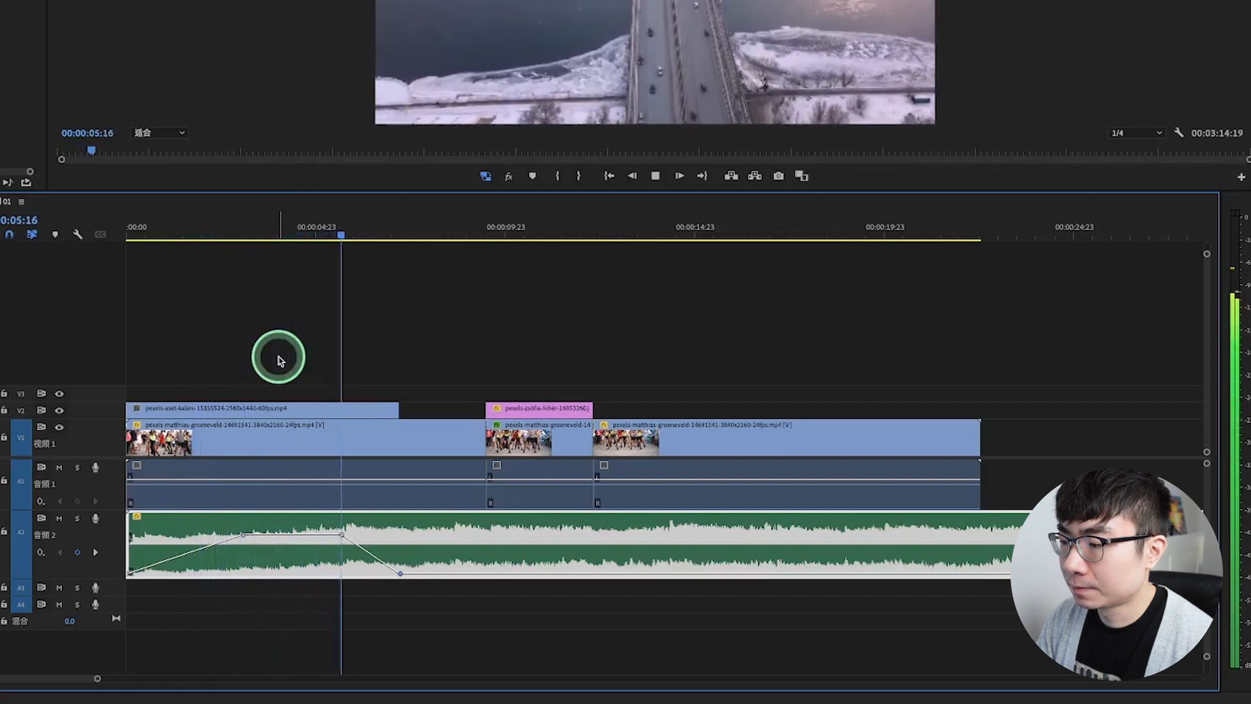
key(space)
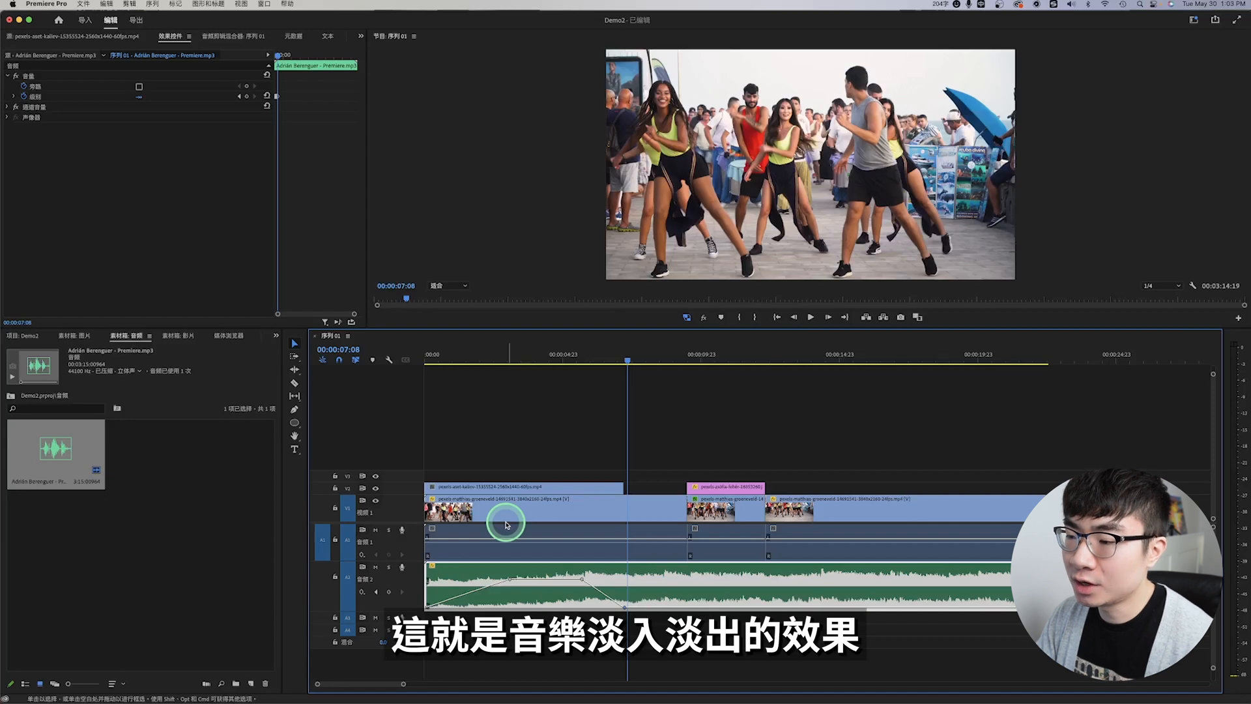
click(720, 478)
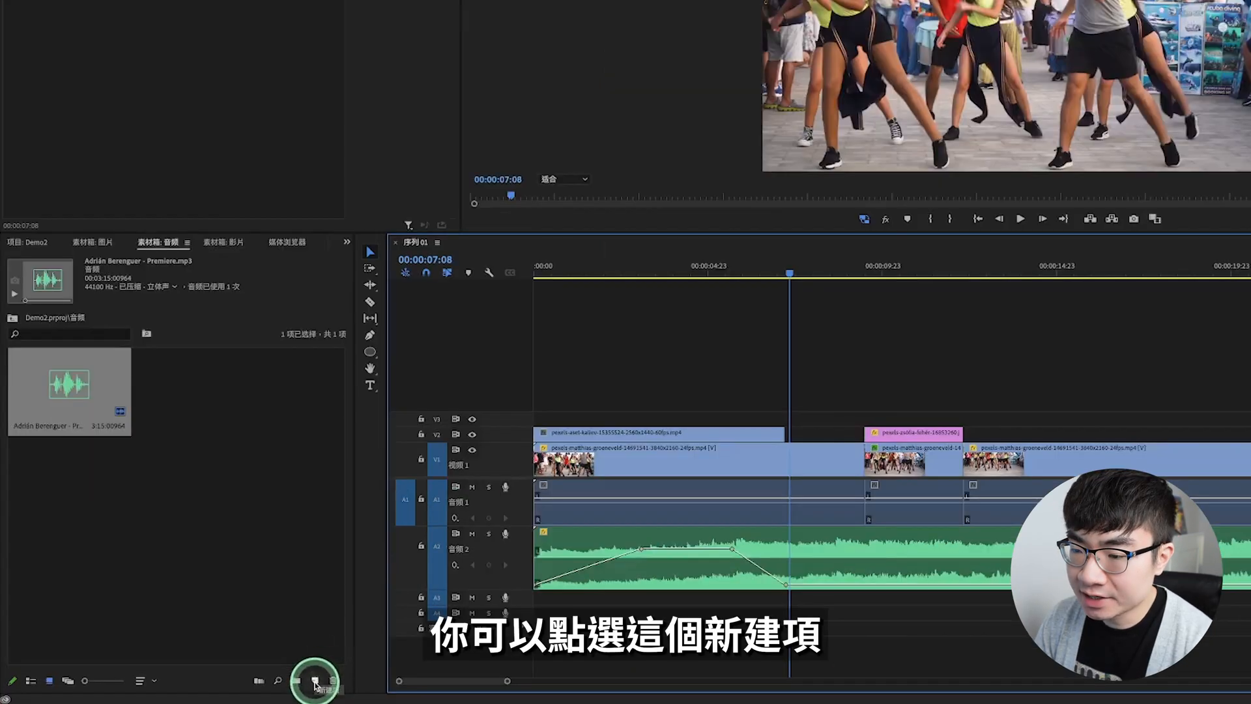
Step: Create a 1920 × 1080, 23.976 fps adjustment layer (调整图层), place it at the start of V3 and extend it to the video's end
click(315, 682)
click(369, 594)
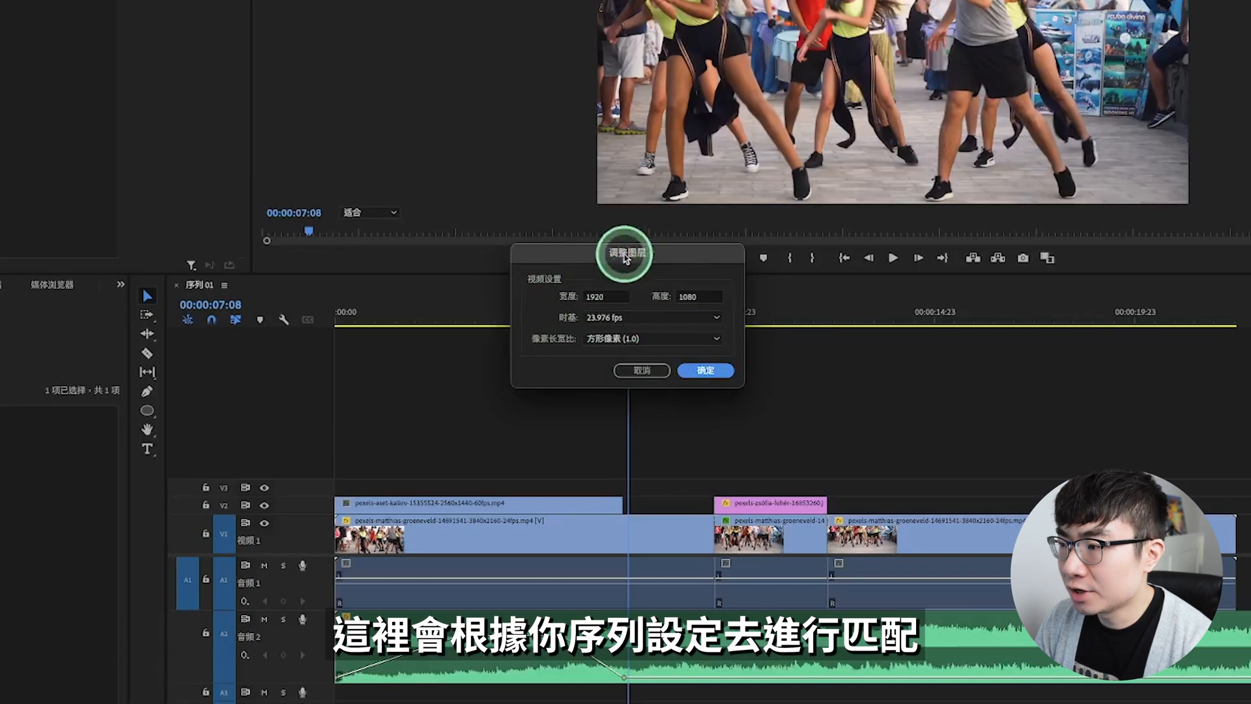
click(707, 370)
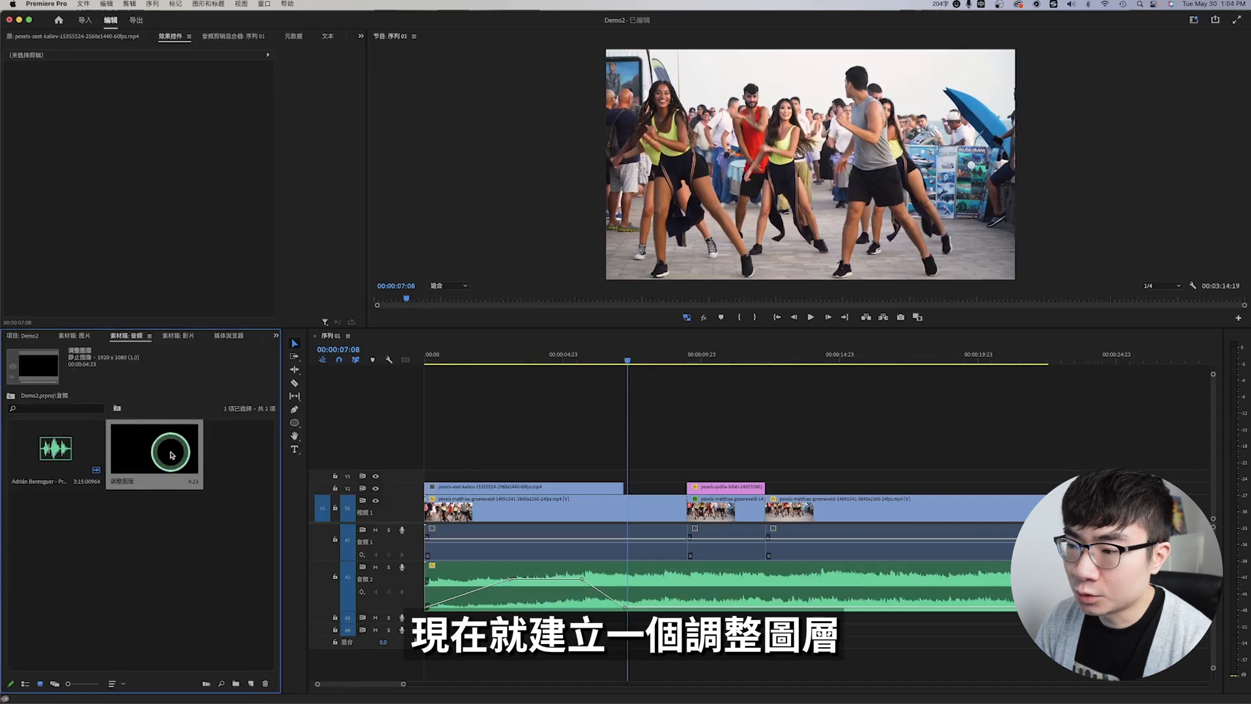
drag(169, 451, 449, 475)
drag(557, 475, 1048, 475)
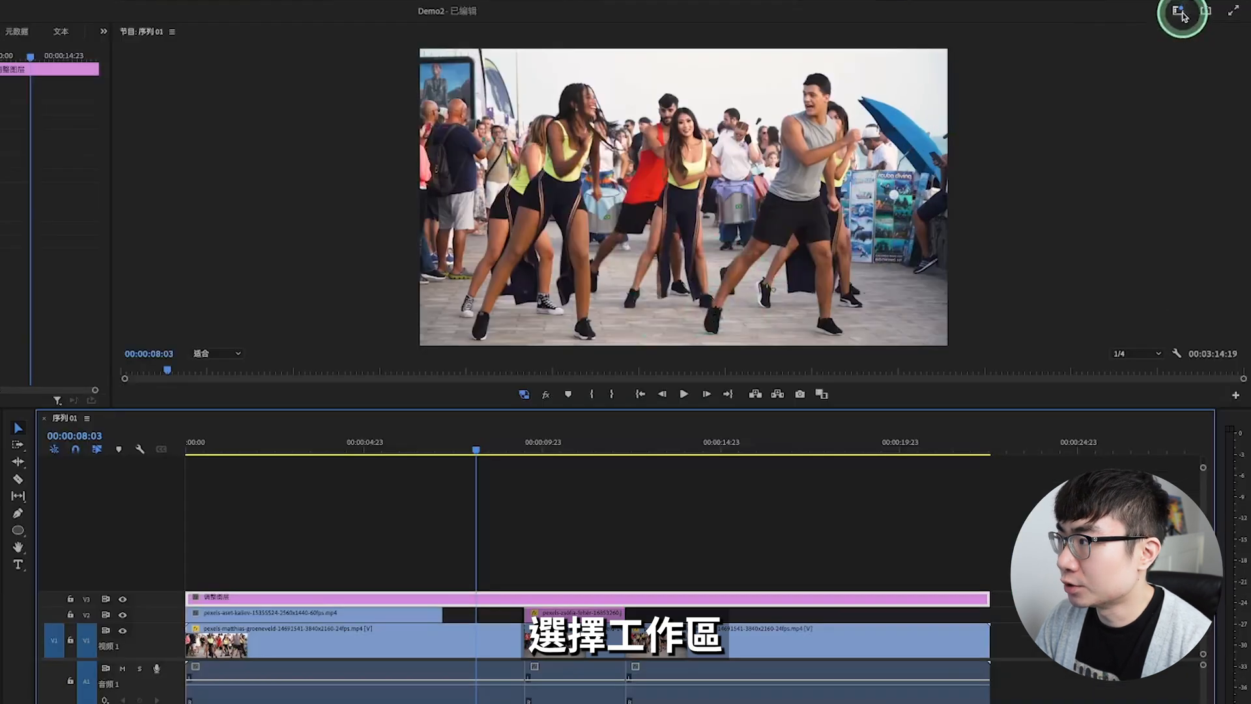
Step: Switch to the color (颜色) workspace and open the adjustment layer's Lumetri basic correction (基本校正) settings
click(1182, 14)
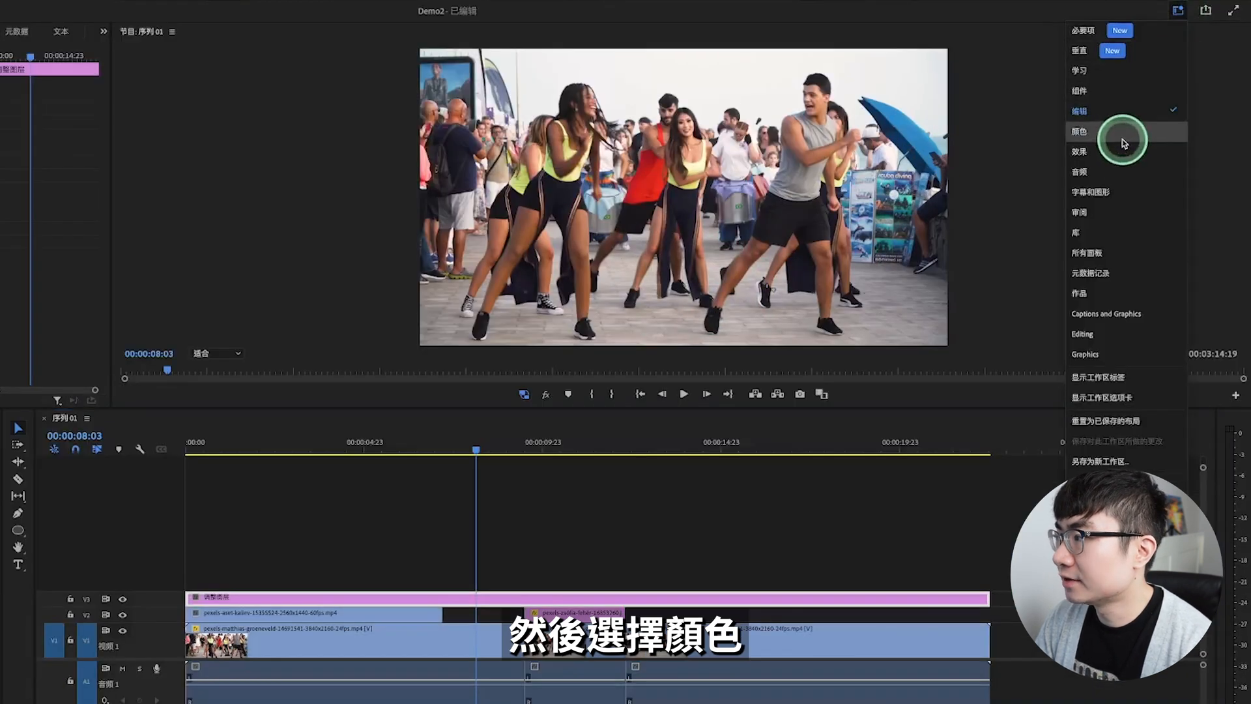
click(1119, 148)
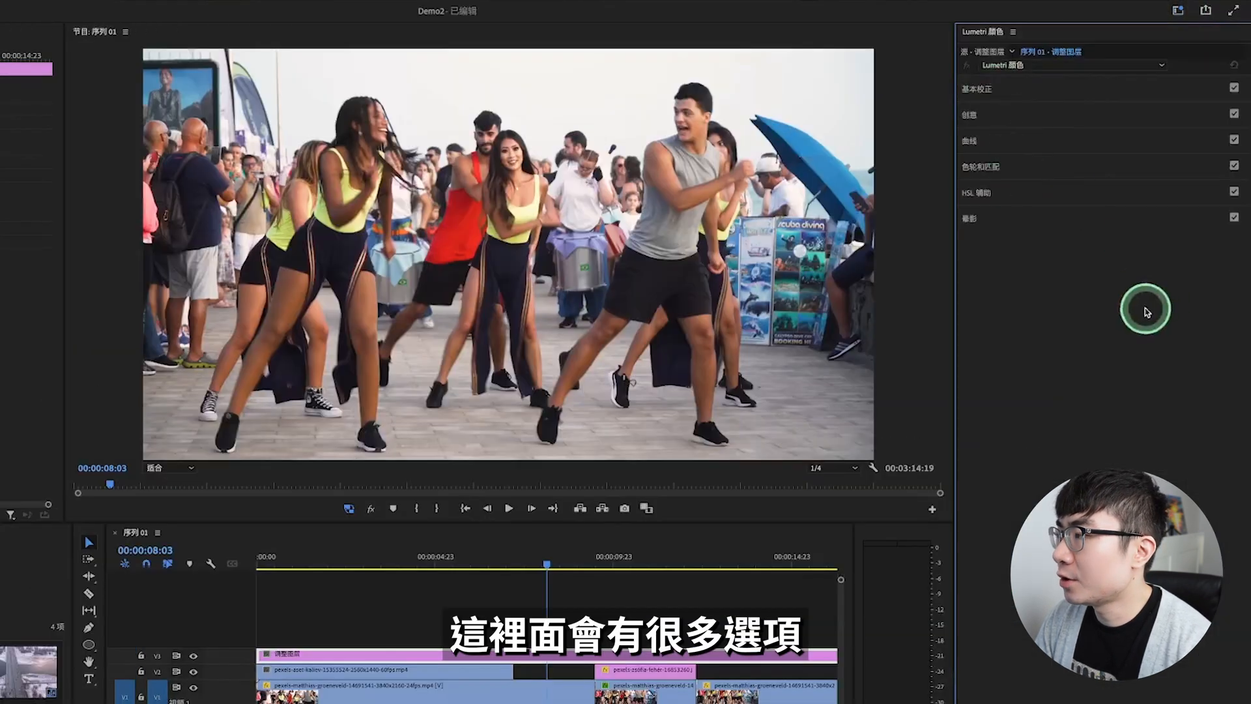
click(1042, 97)
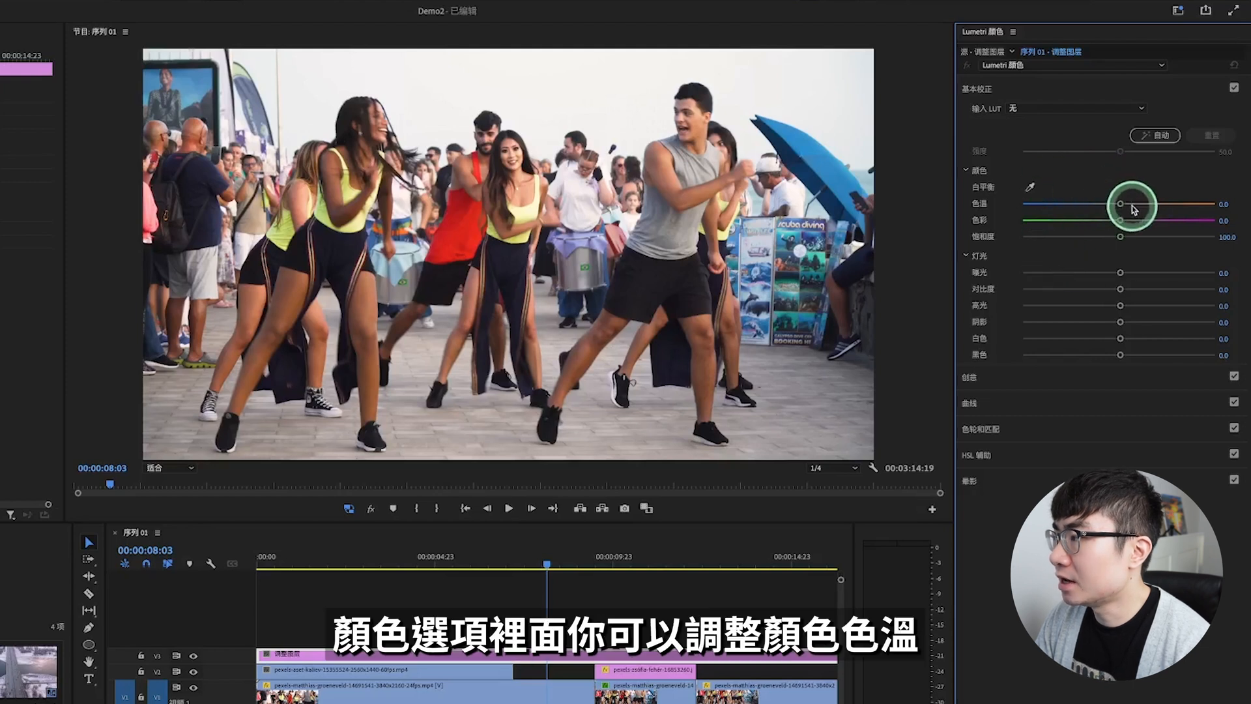
Step: Try a warmer temperature (色温) on the adjustment layer, then set temperature to 0.3, exposure (曝光) to 0.5 and shadows (阴影) to -14.6
drag(1122, 206, 1155, 206)
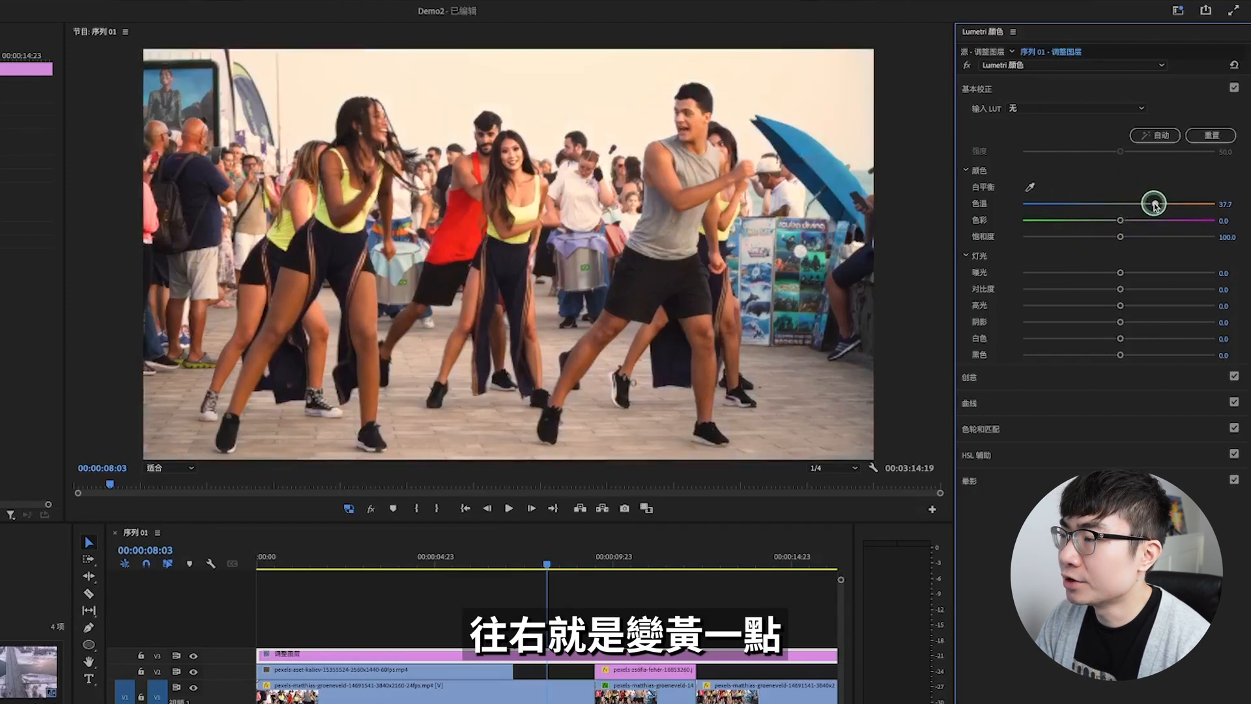
drag(1151, 205, 1128, 232)
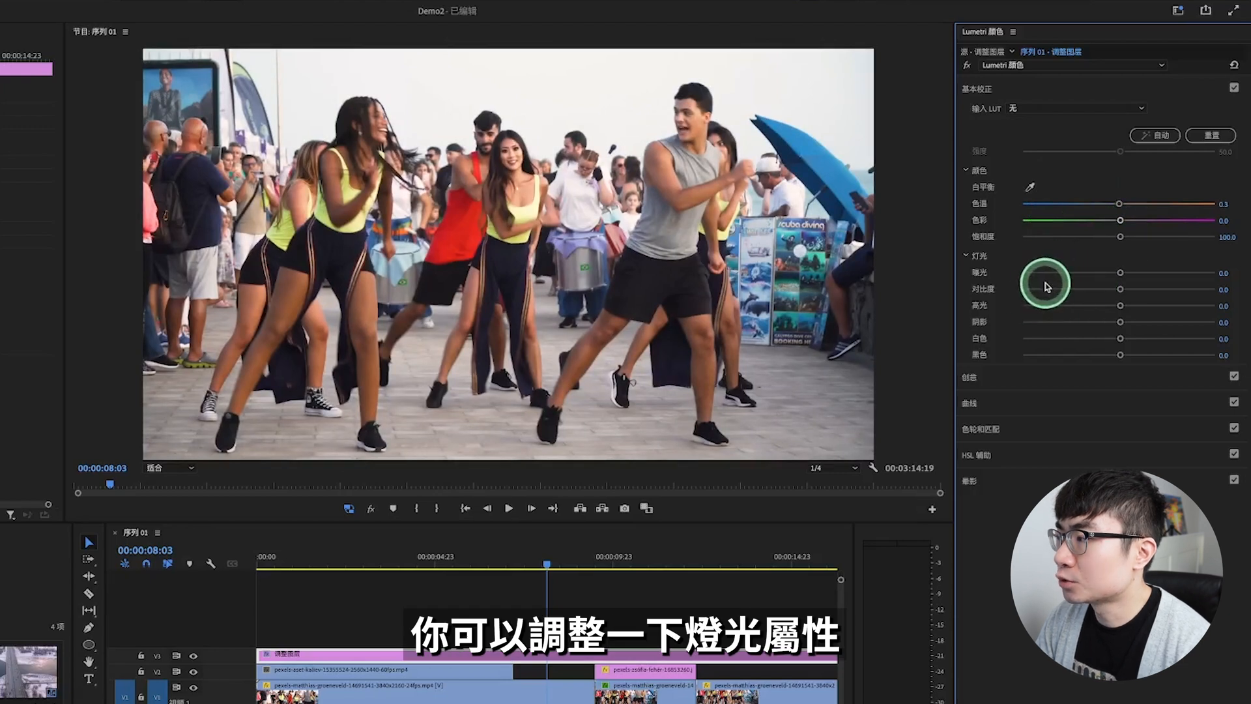
drag(1121, 273, 1129, 274)
drag(1121, 324, 1103, 321)
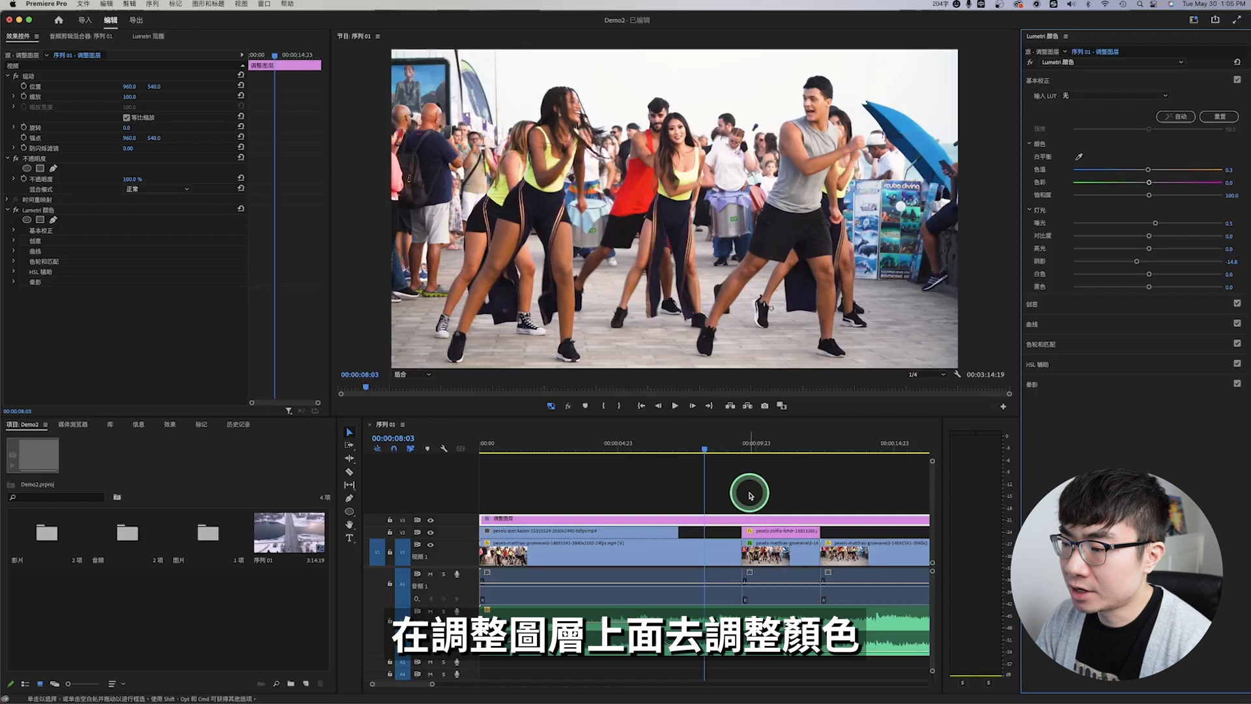
Step: Hide track V3 with the adjustment layer and show it again to compare the picture with and without color correction
click(527, 521)
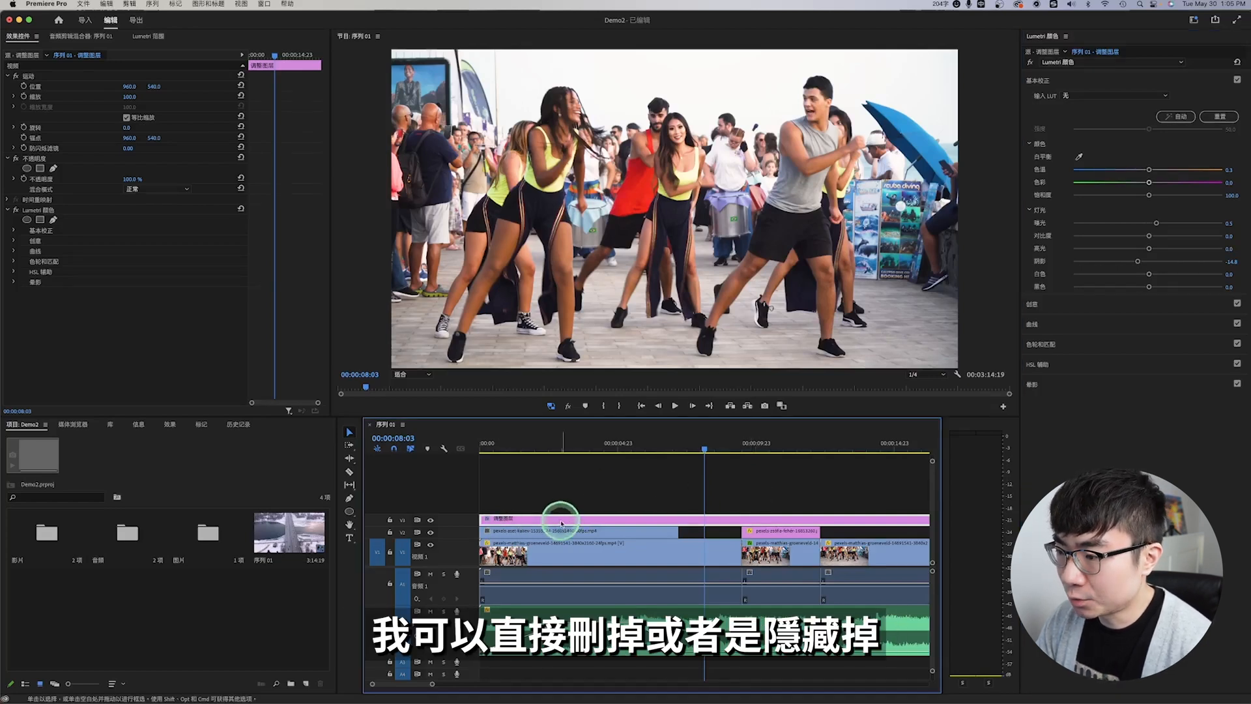
click(432, 521)
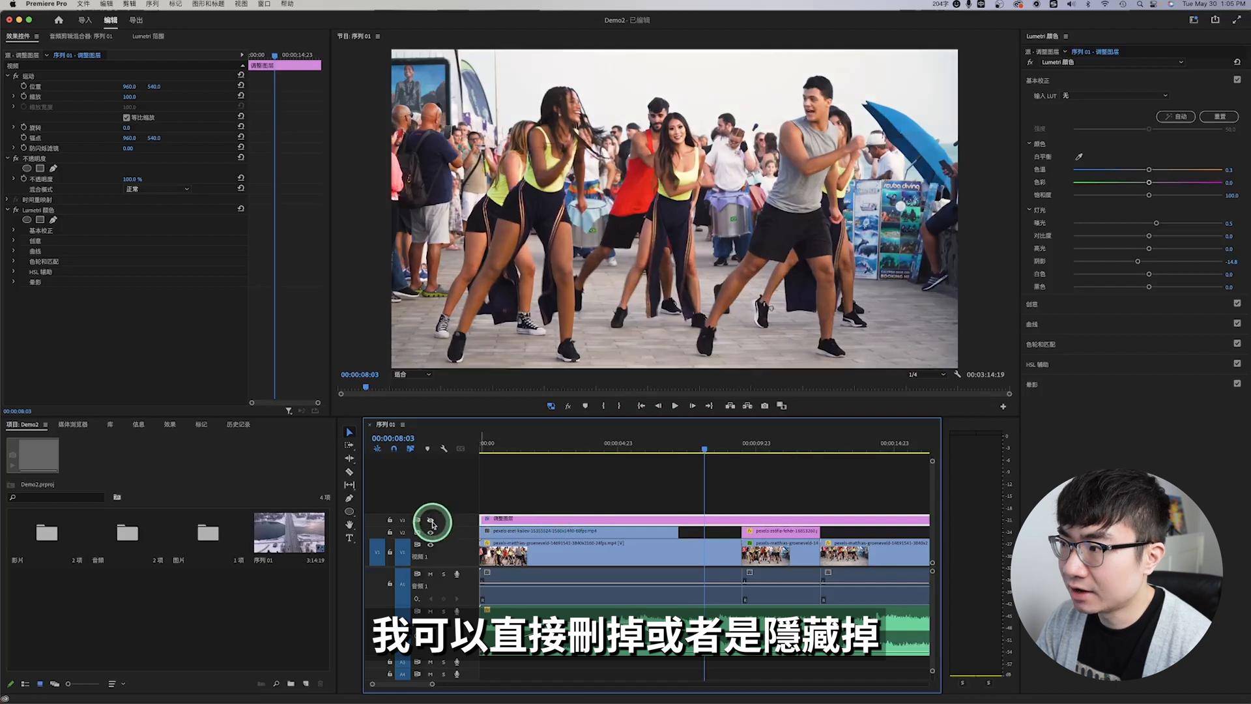
click(431, 522)
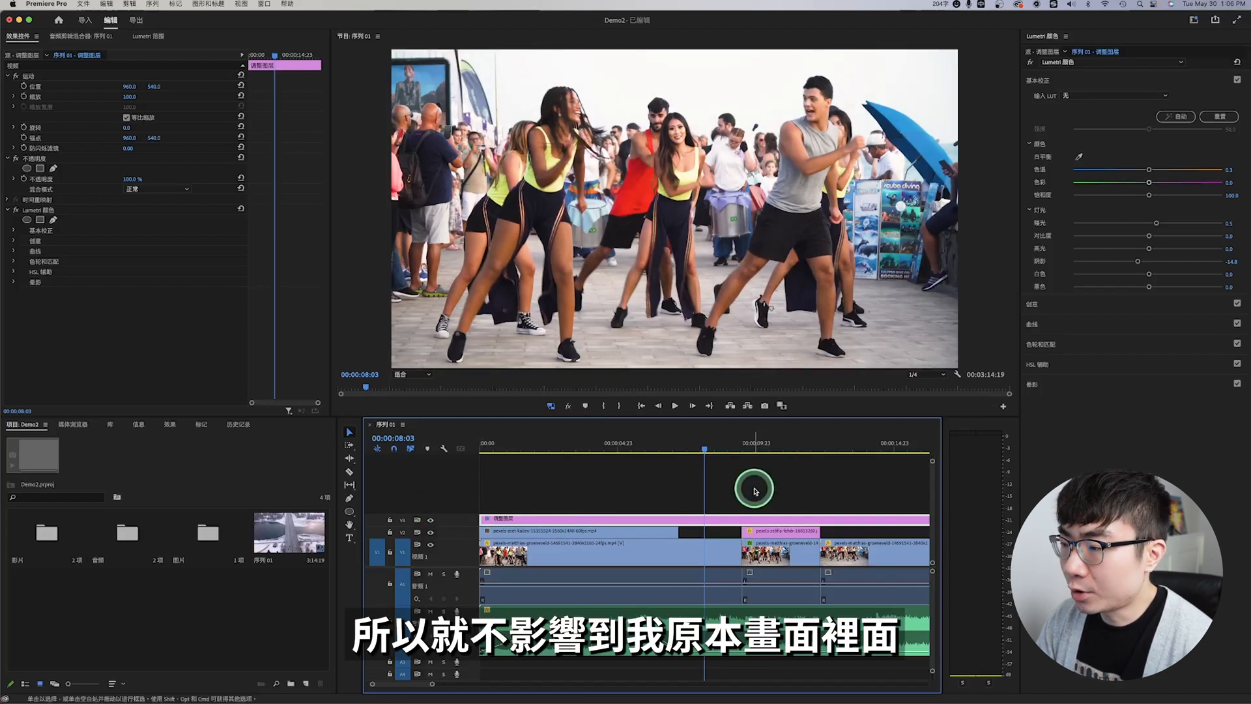
Step: Apply the SL BLUE ICE look from the creative (创意) settings to the adjustment layer
click(1043, 102)
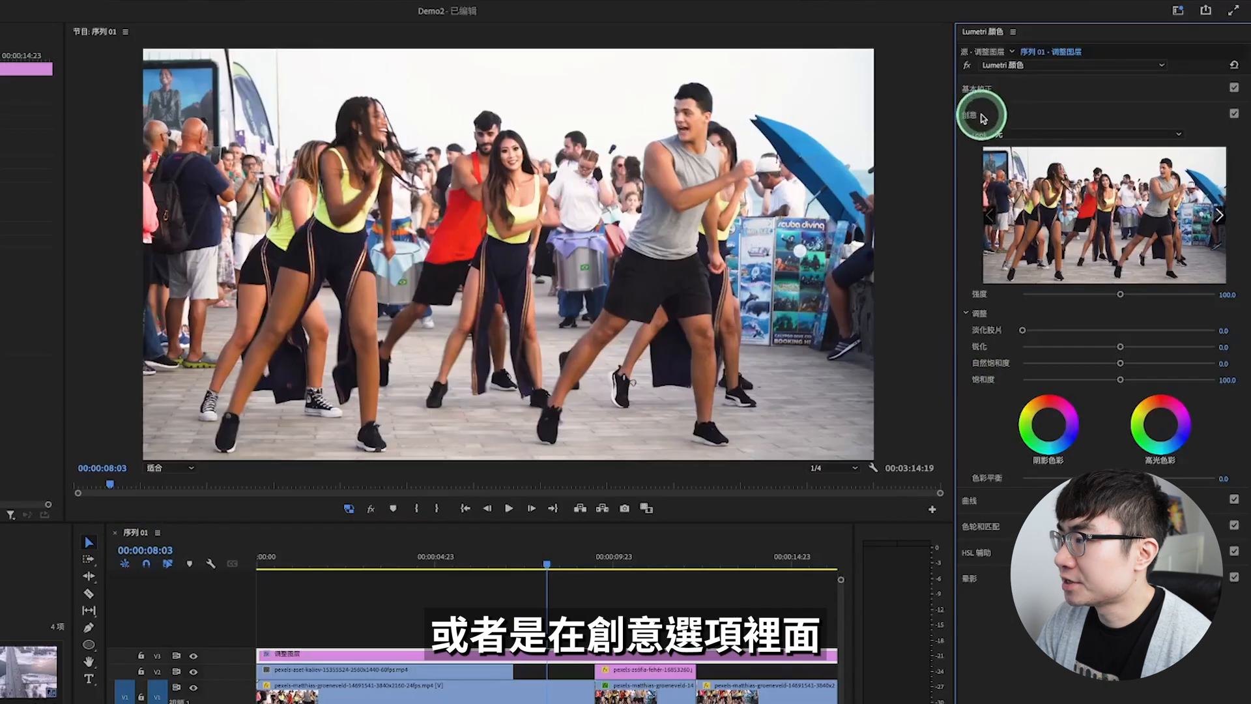
click(1069, 133)
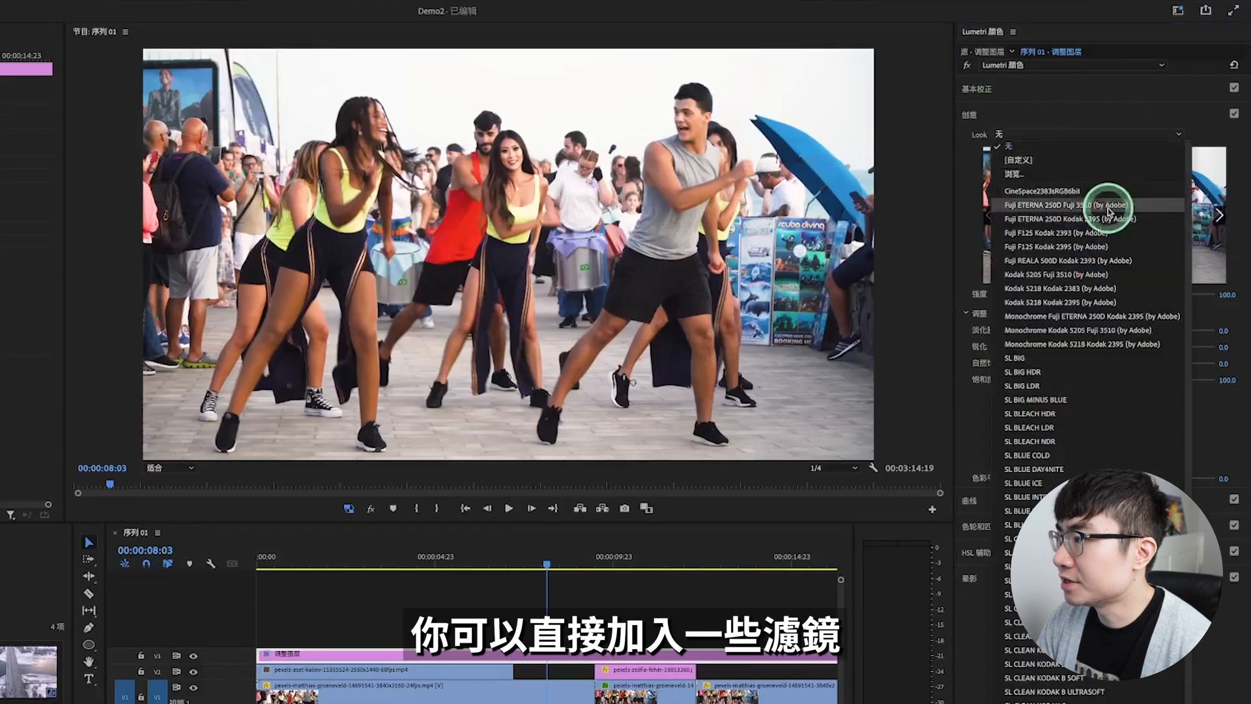
click(1026, 483)
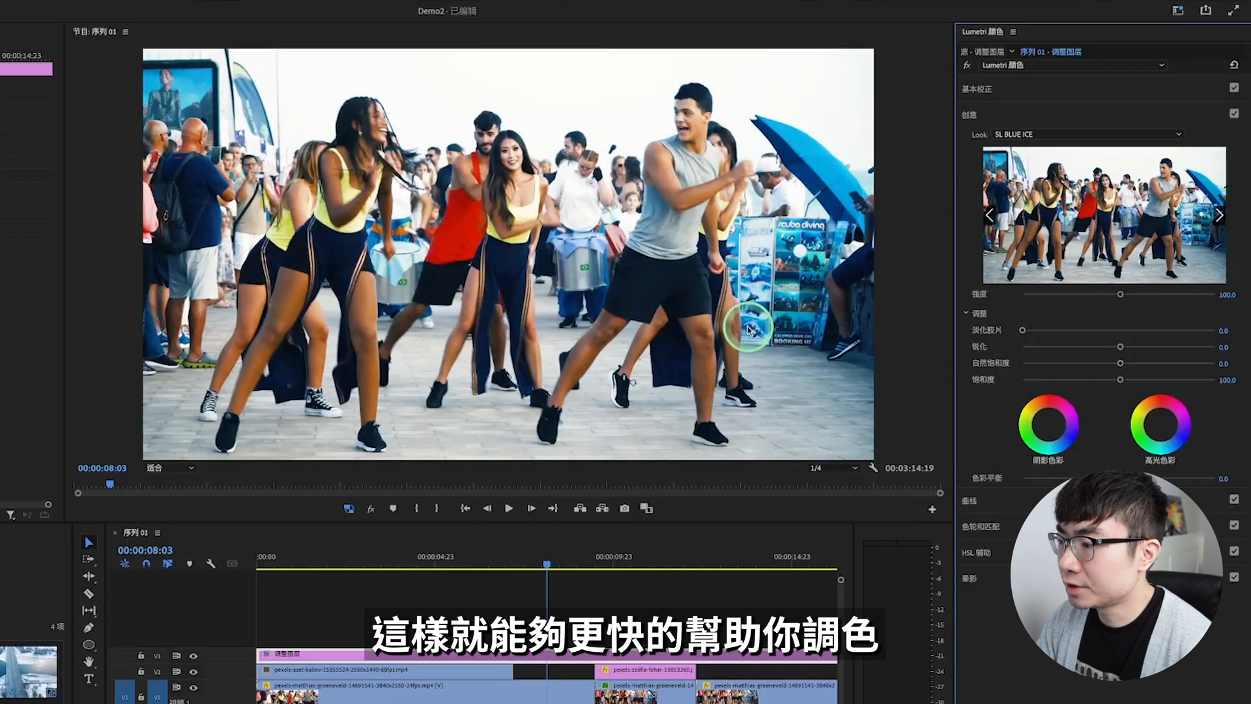
Step: Look through the curves (曲线) and color wheels (色轮和匹配) settings, and return to the editing (编辑) workspace
click(1100, 89)
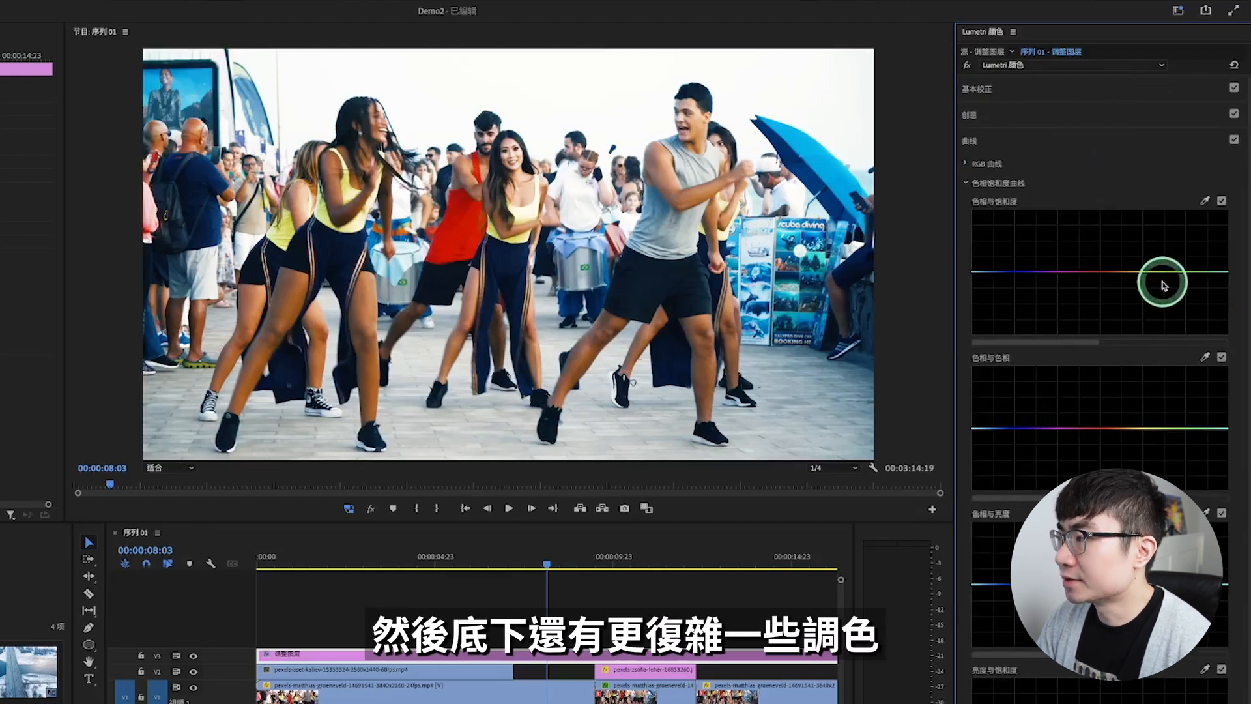
click(1008, 136)
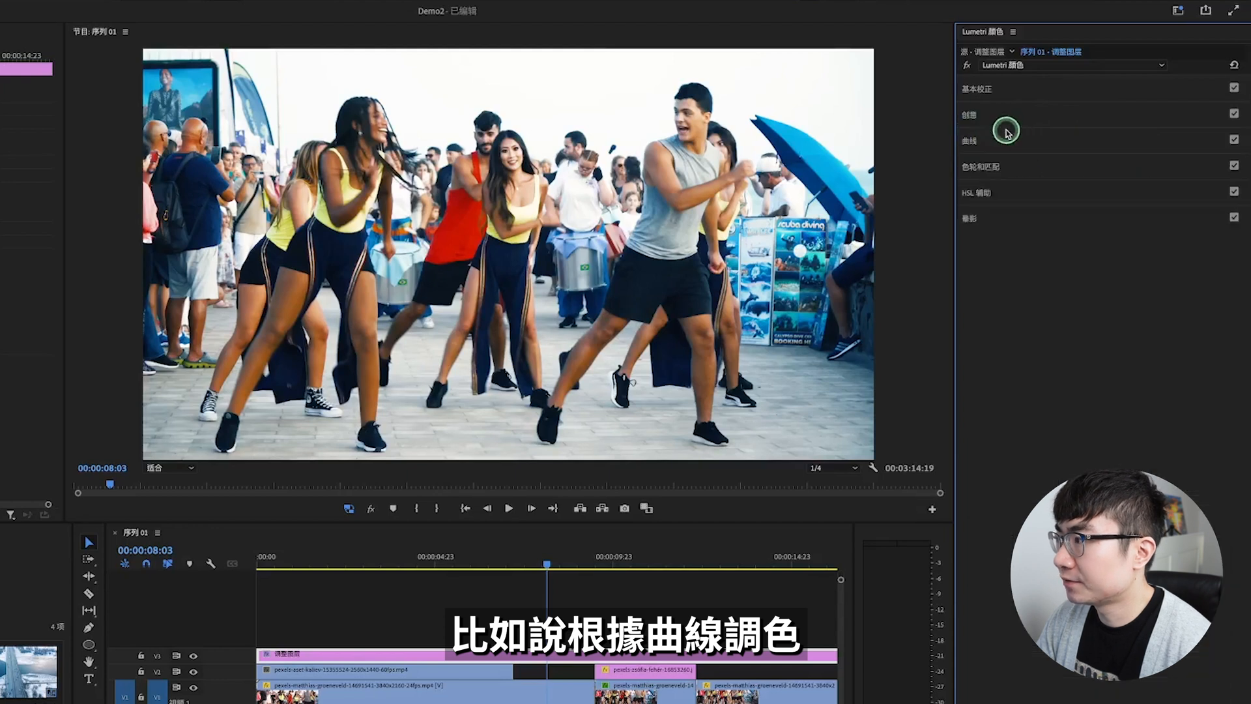
click(1015, 165)
click(1070, 164)
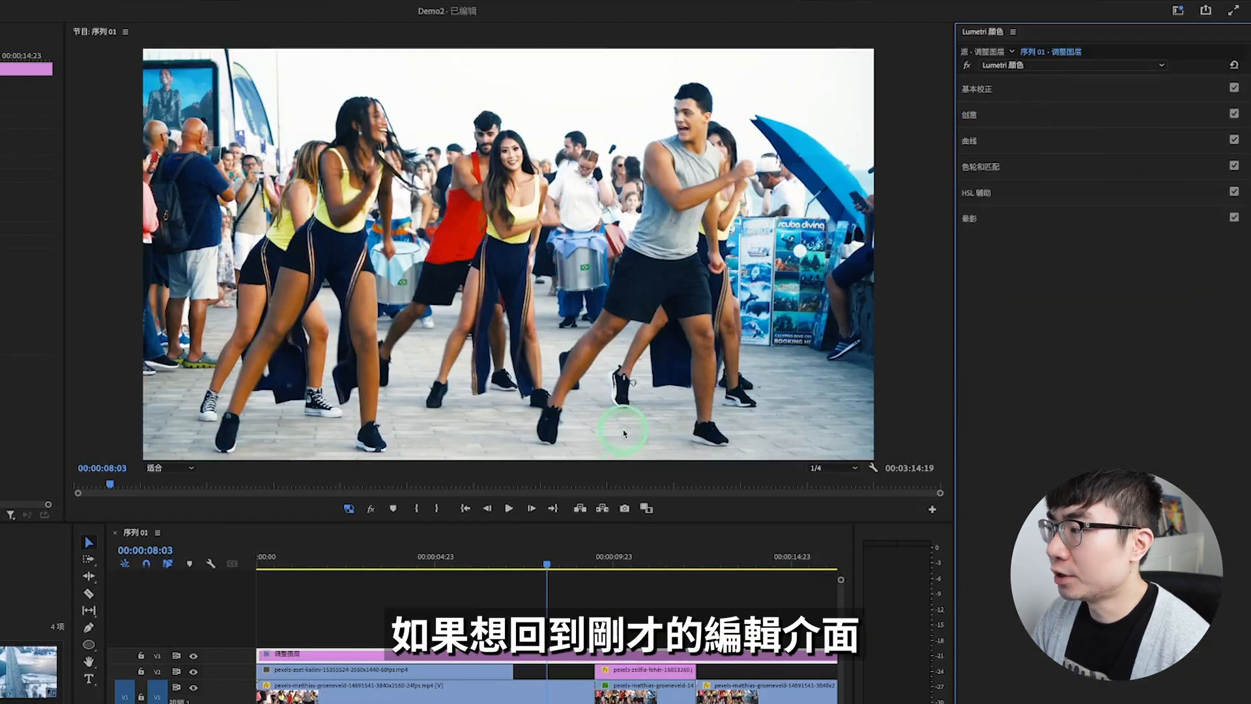
click(1179, 11)
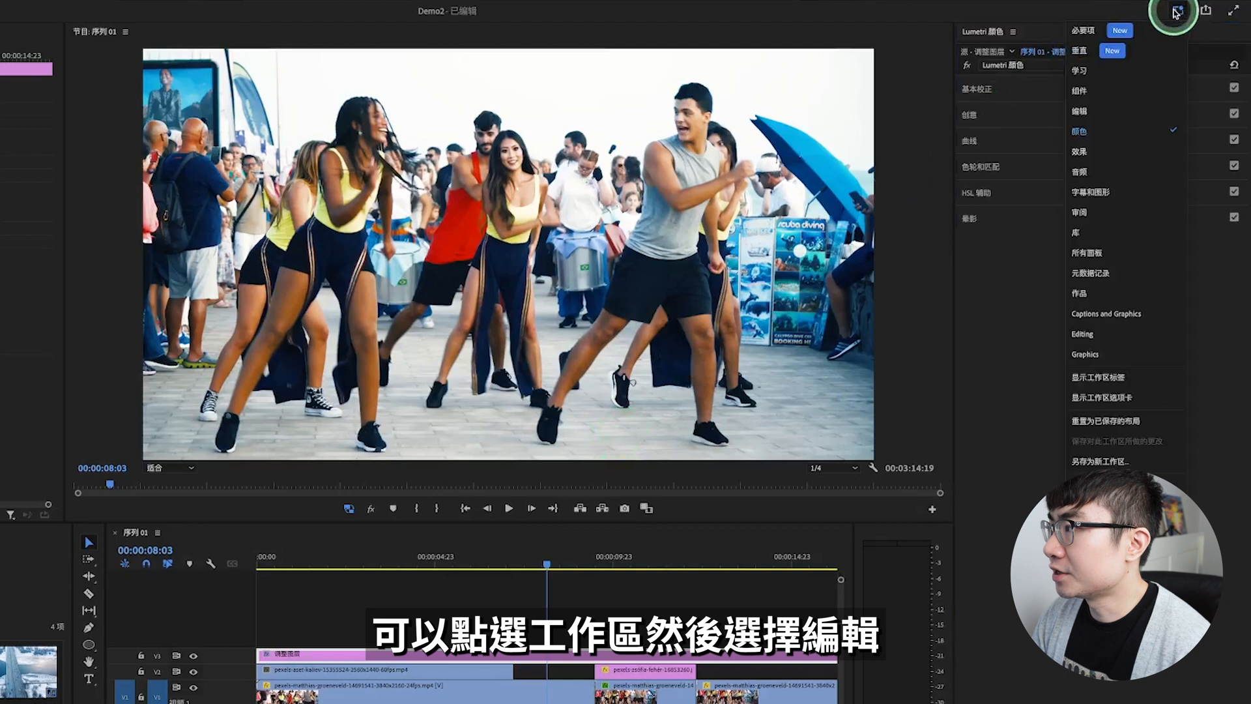
click(1122, 116)
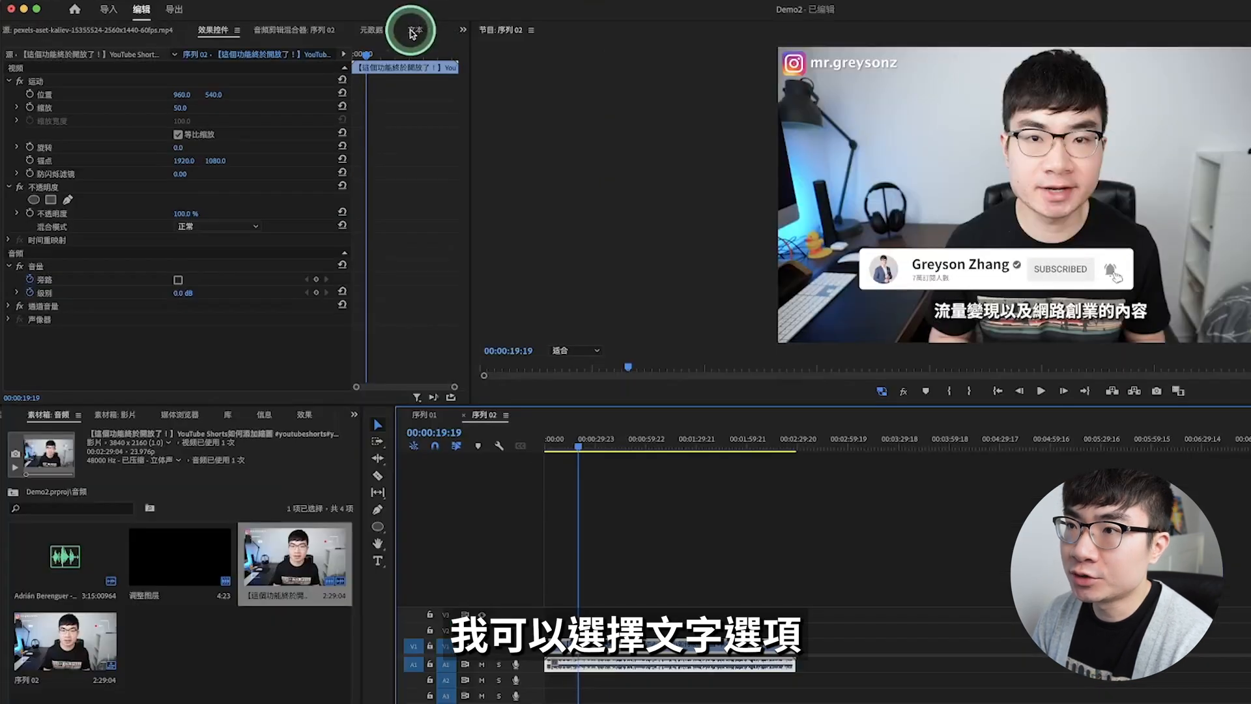
Step: Start creating captions from a transcript for sequence 序列 02, with a maximum length of 26 characters and single-line (单行) captions
click(412, 32)
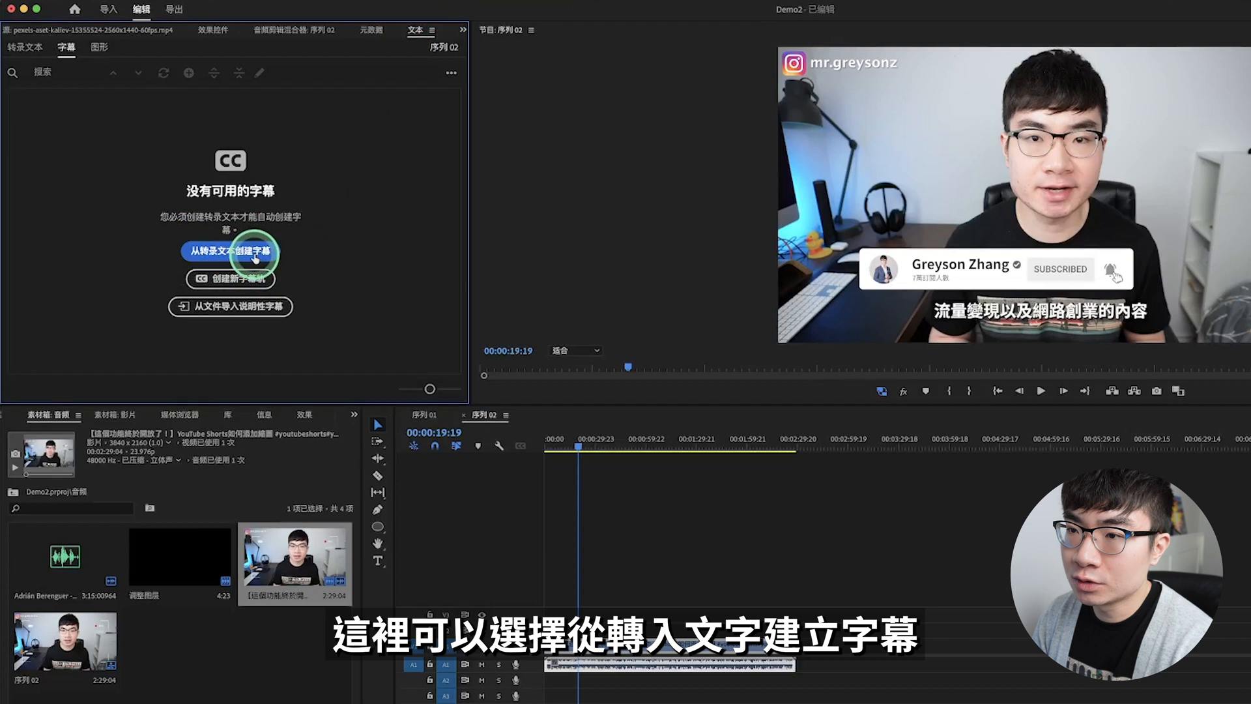
click(254, 252)
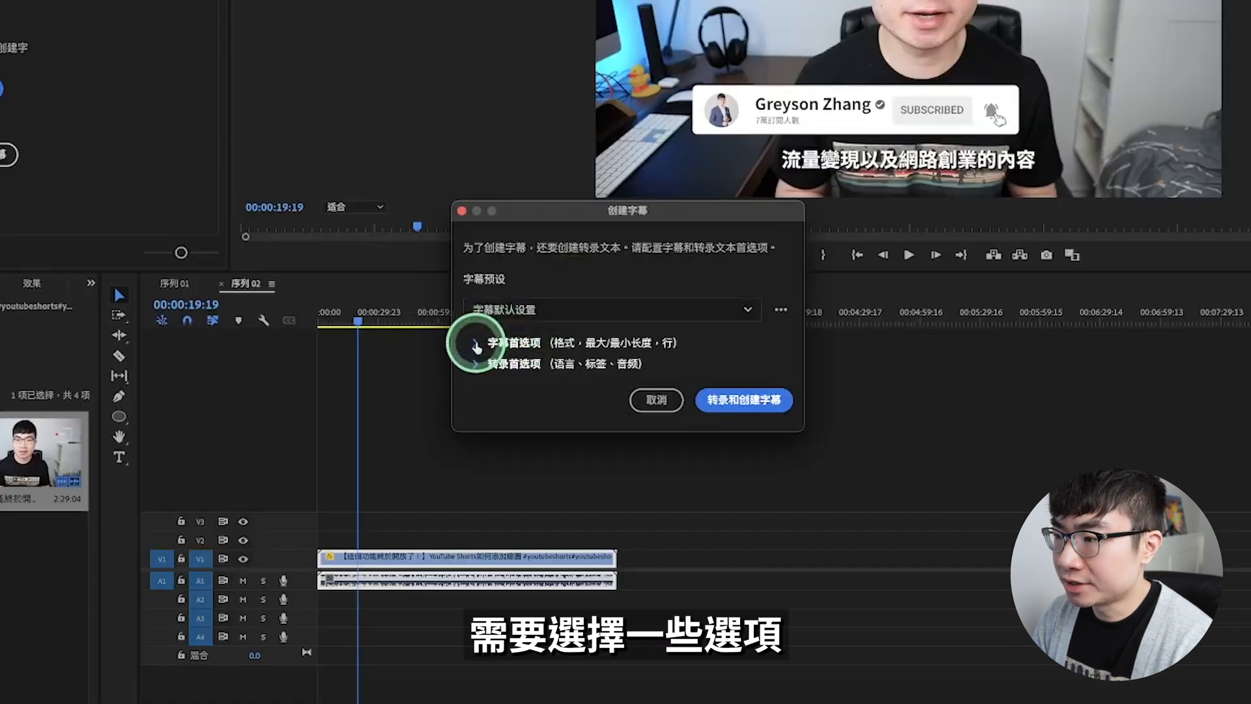
click(515, 337)
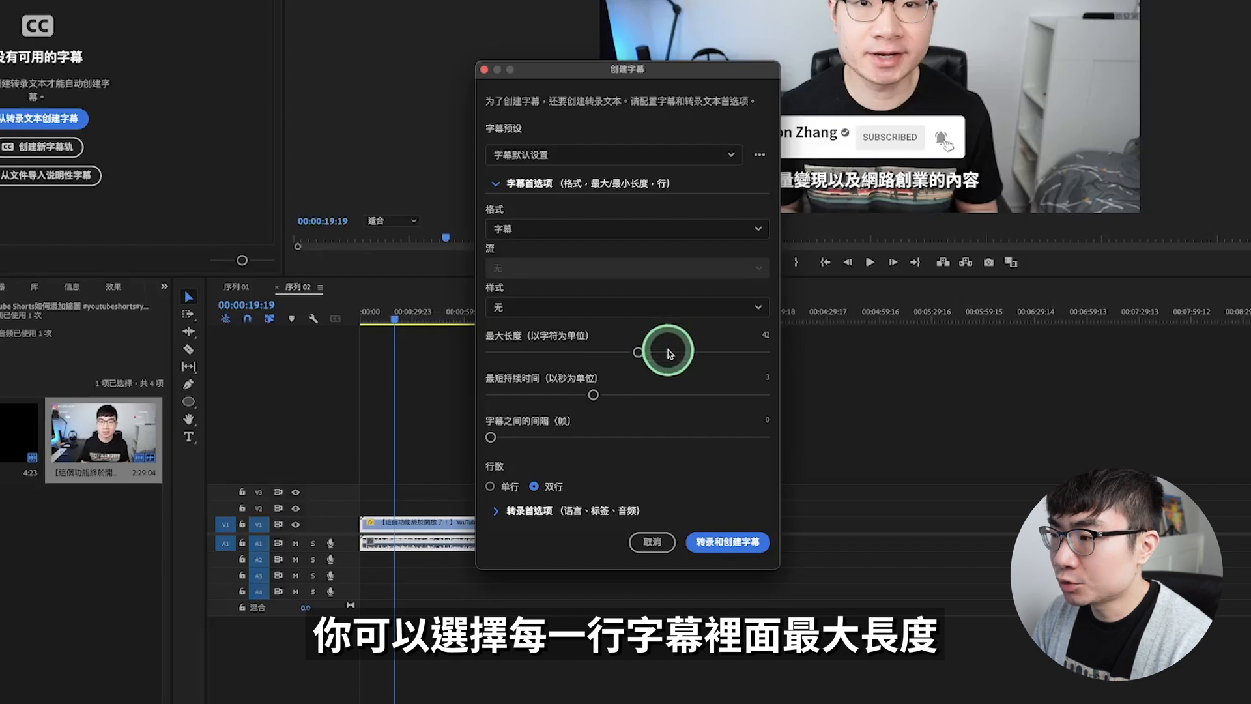
drag(638, 352, 571, 352)
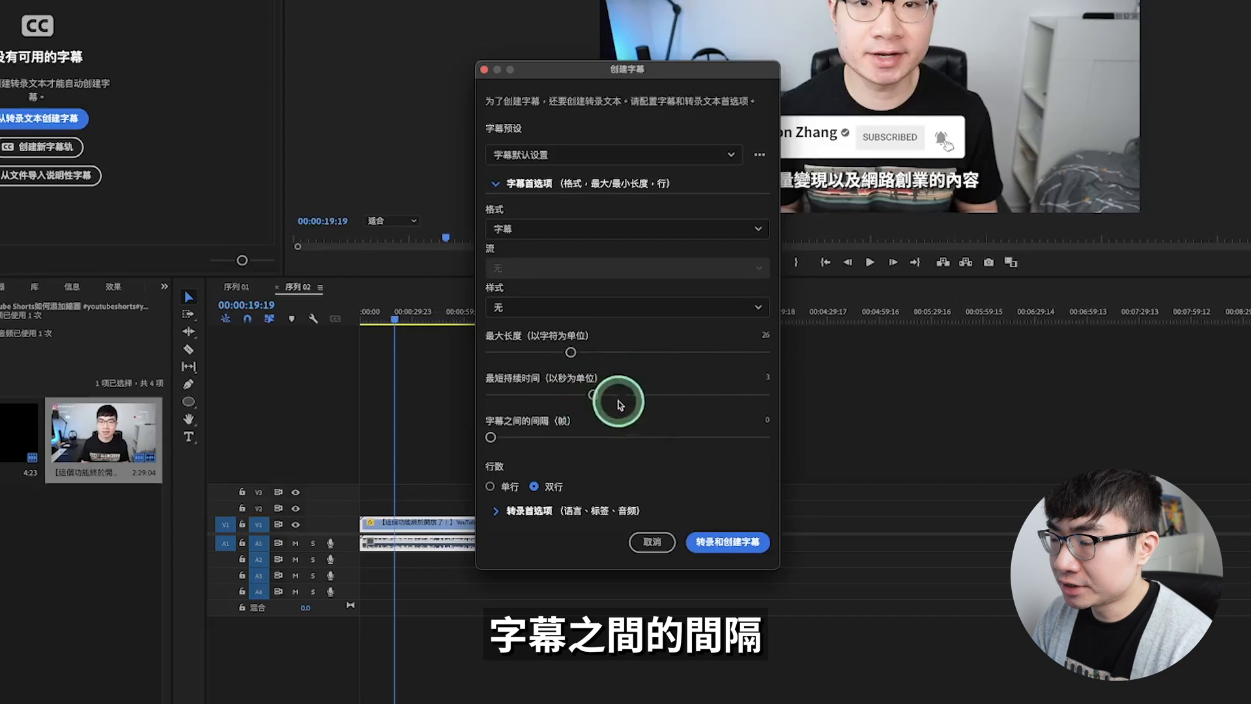
click(490, 486)
Step: Set the transcription language to Traditional Chinese (繁体中文) and start transcribing and creating the captions
click(499, 511)
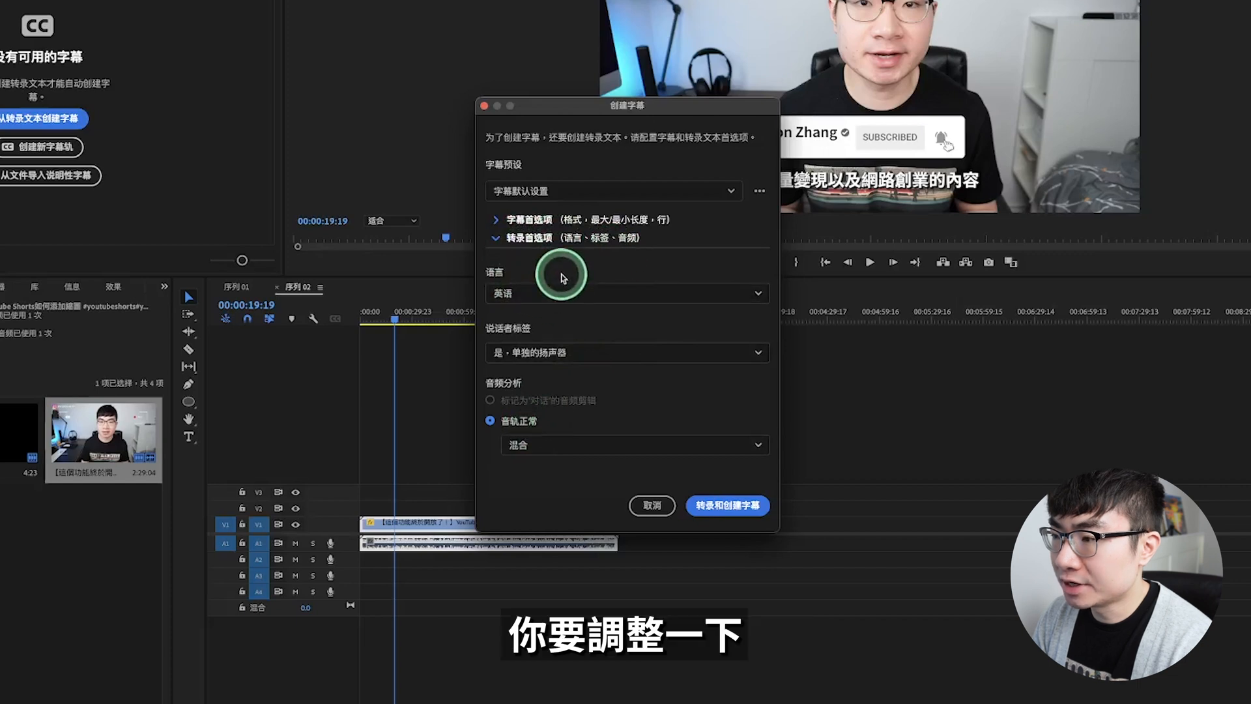
click(602, 297)
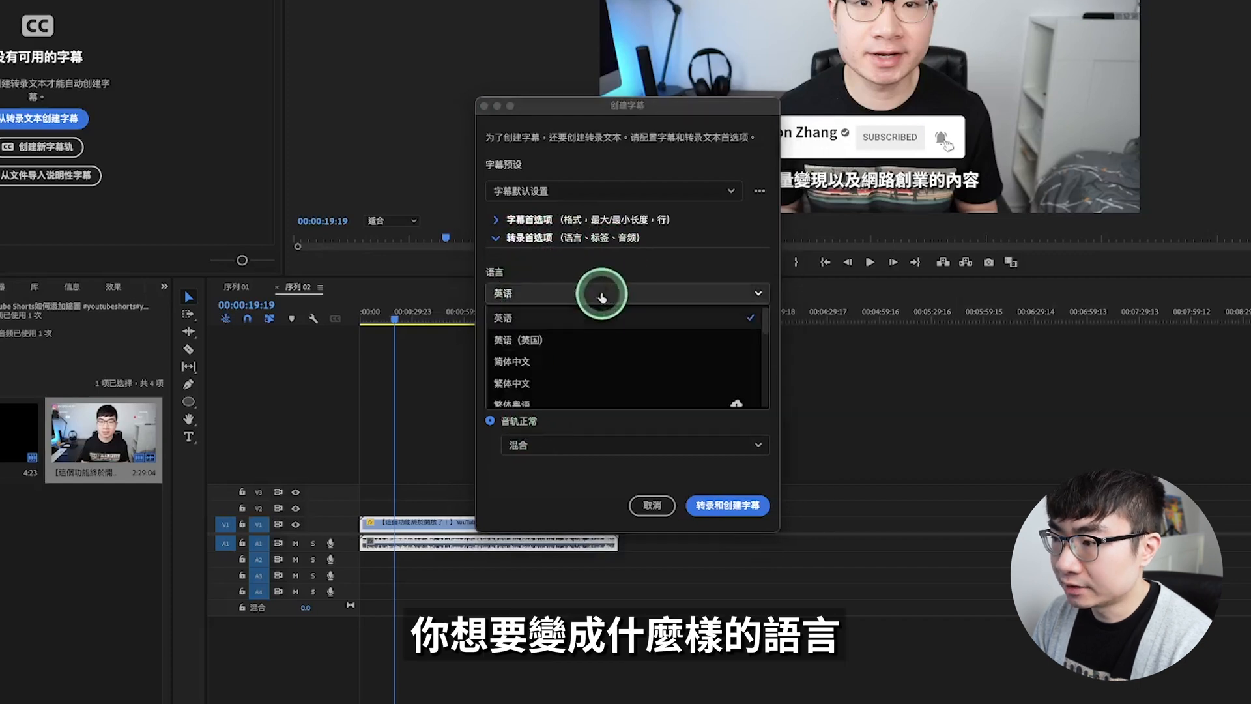
click(579, 371)
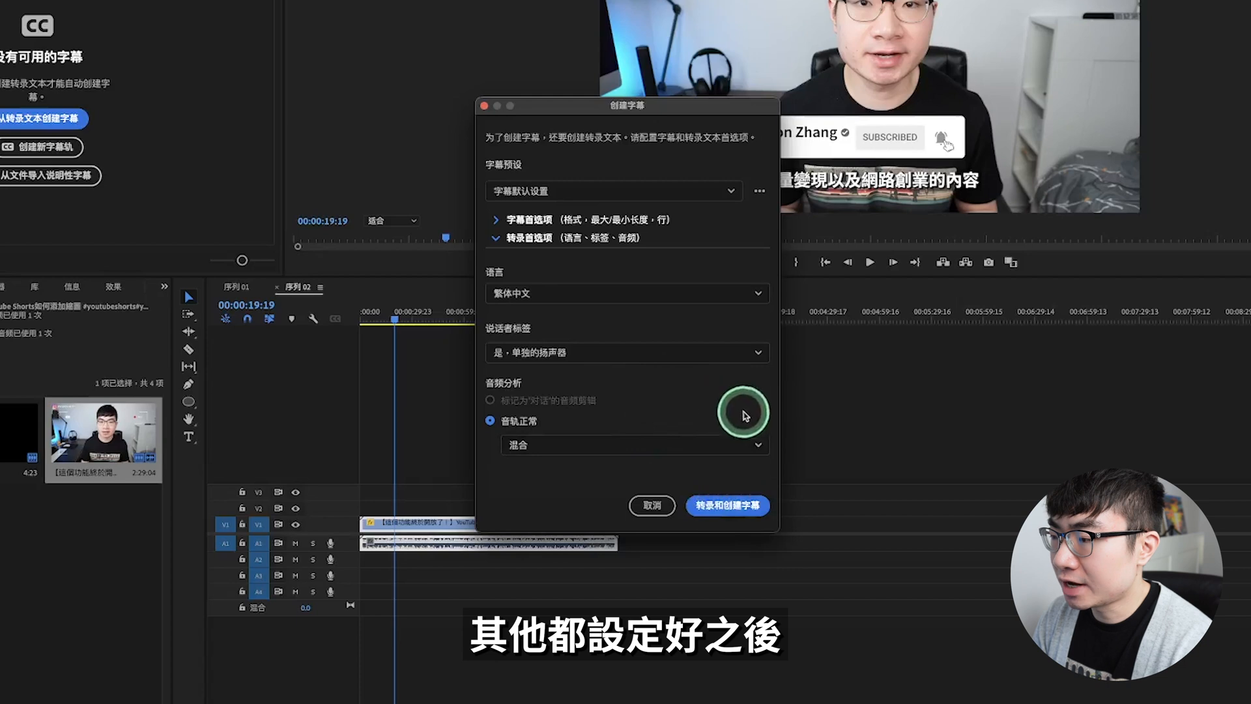
click(758, 506)
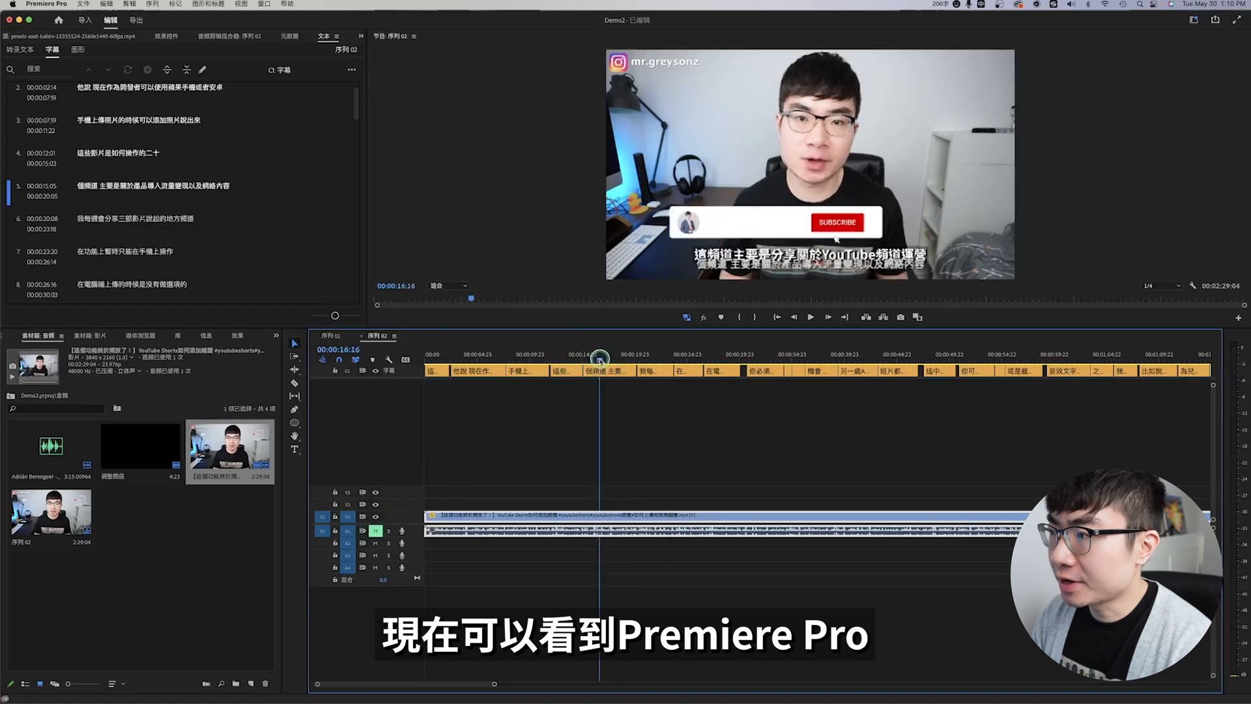
Step: Open the export settings for sequence 序列 01
drag(595, 362, 863, 372)
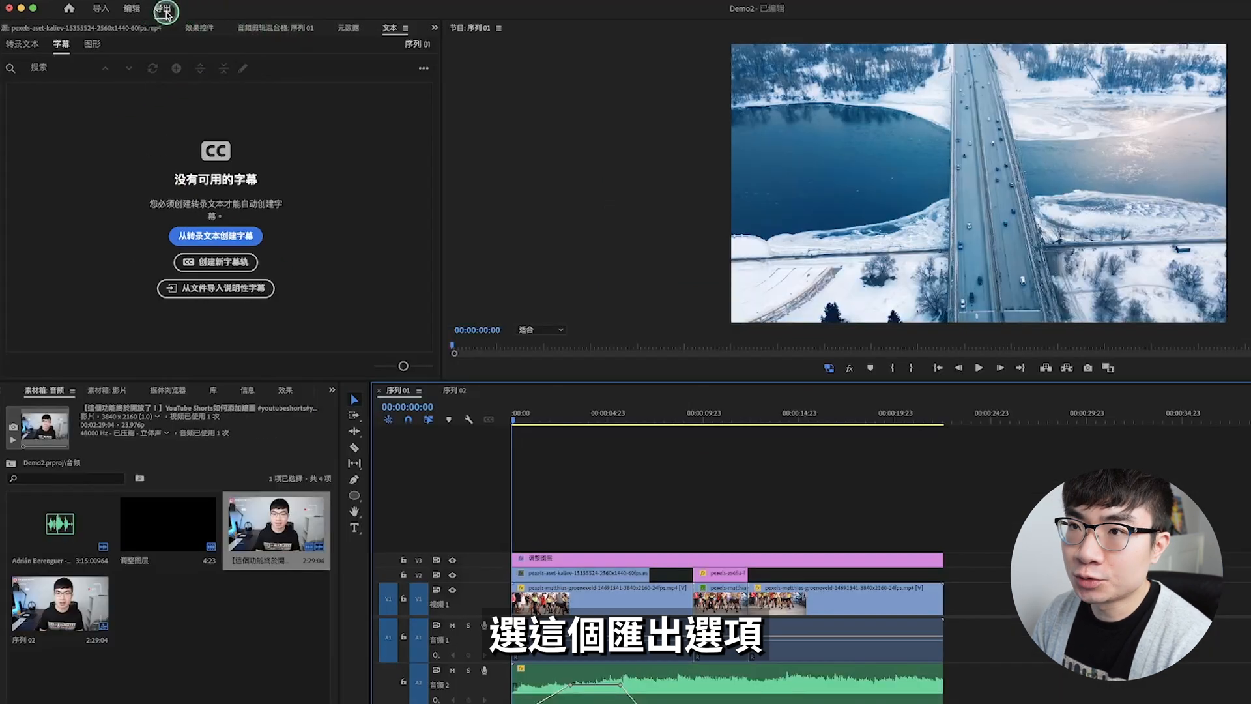
click(164, 10)
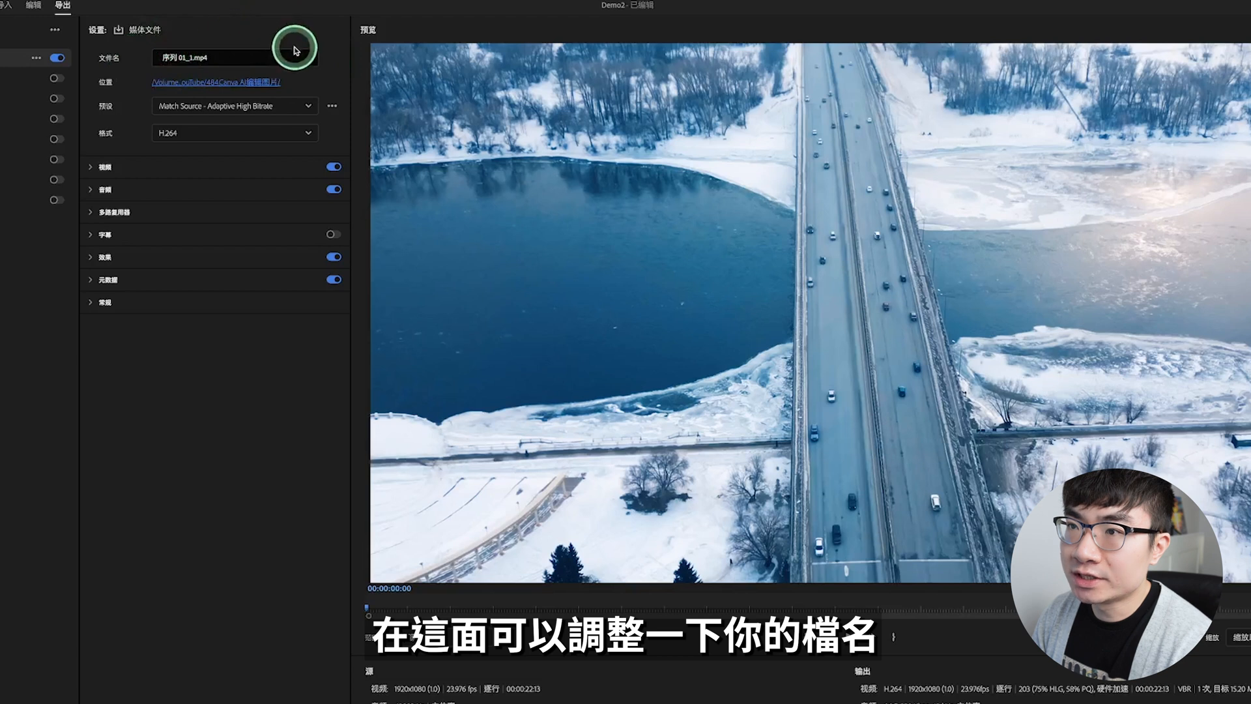